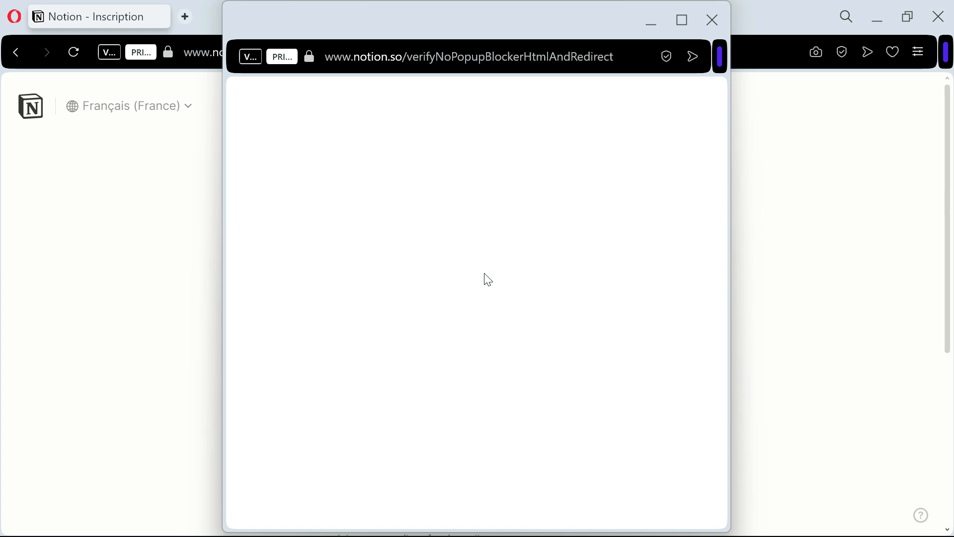
# - Choose a saved Google account to sign in to Notion
pyautogui.click(464, 318)
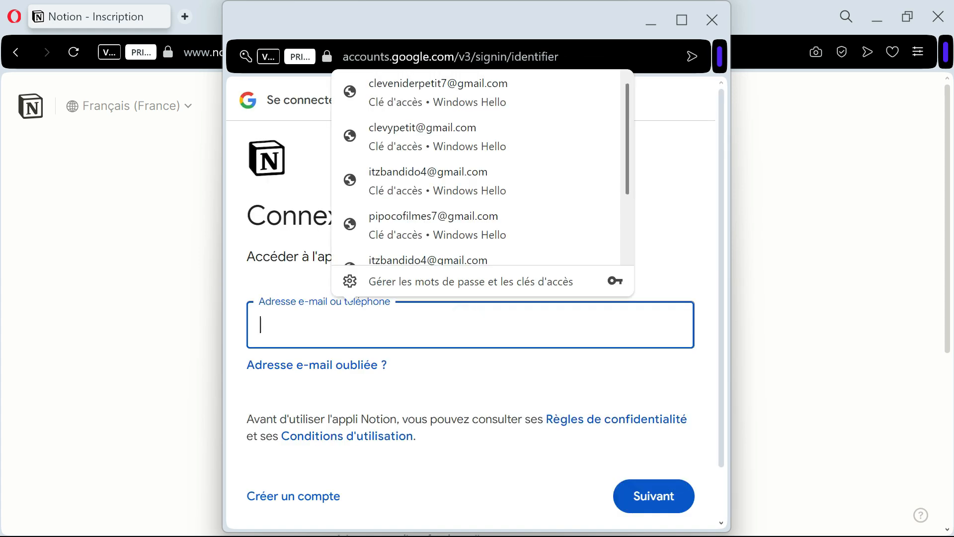
pyautogui.scroll(-1, 486, 198)
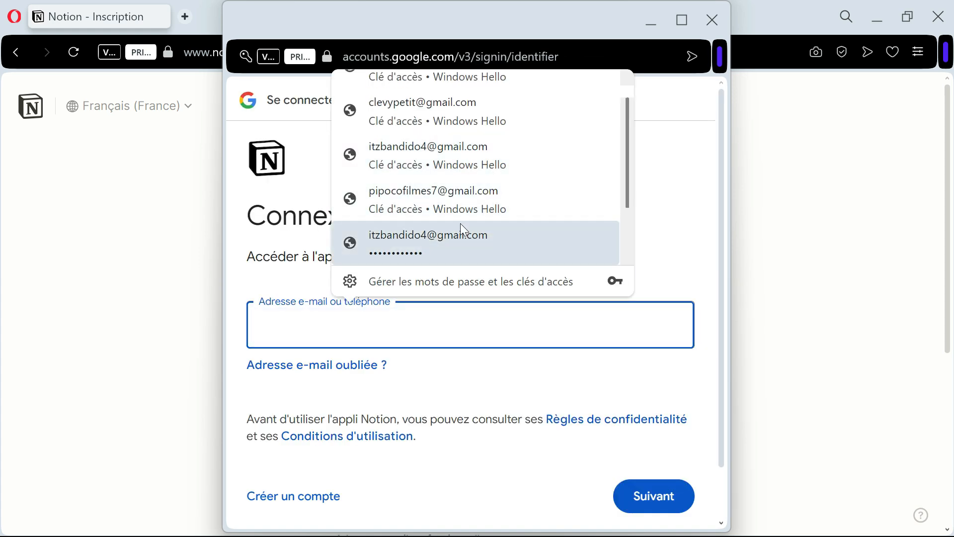
pyautogui.click(489, 119)
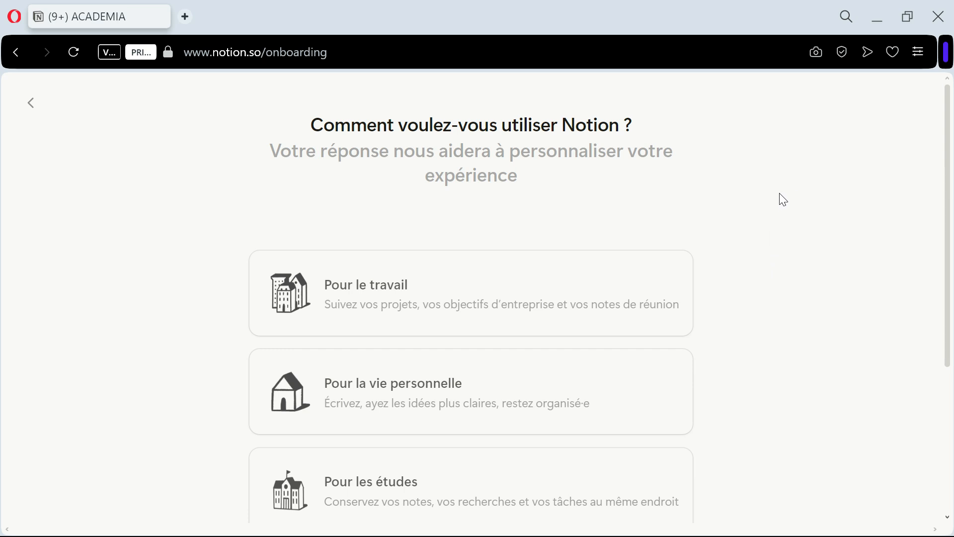
# - Answer the onboarding questions with "Pour les études" as the intended use and "Seul·e" as the way of working
pyautogui.scroll(-3, 751, 223)
pyautogui.scroll(3, 758, 221)
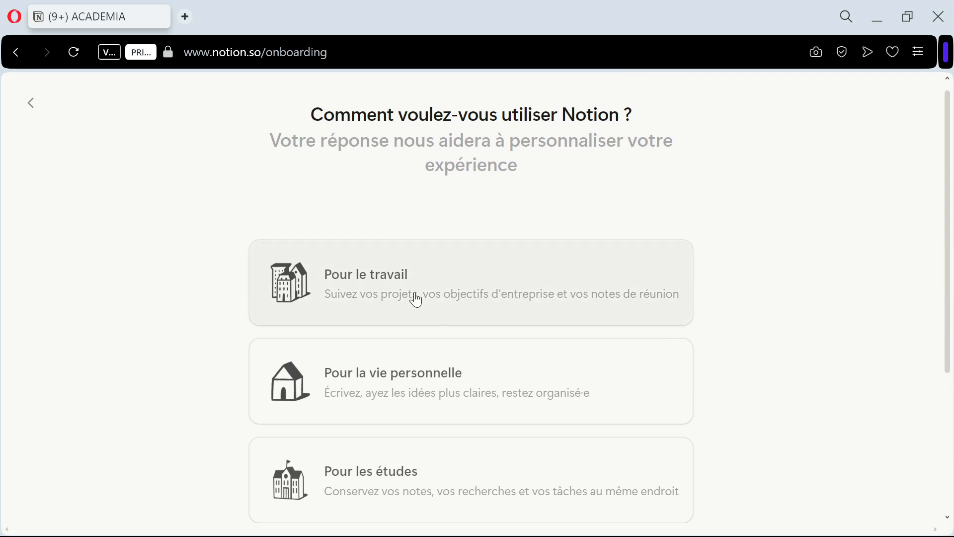
pyautogui.scroll(-1, 393, 328)
pyautogui.scroll(-1, 405, 342)
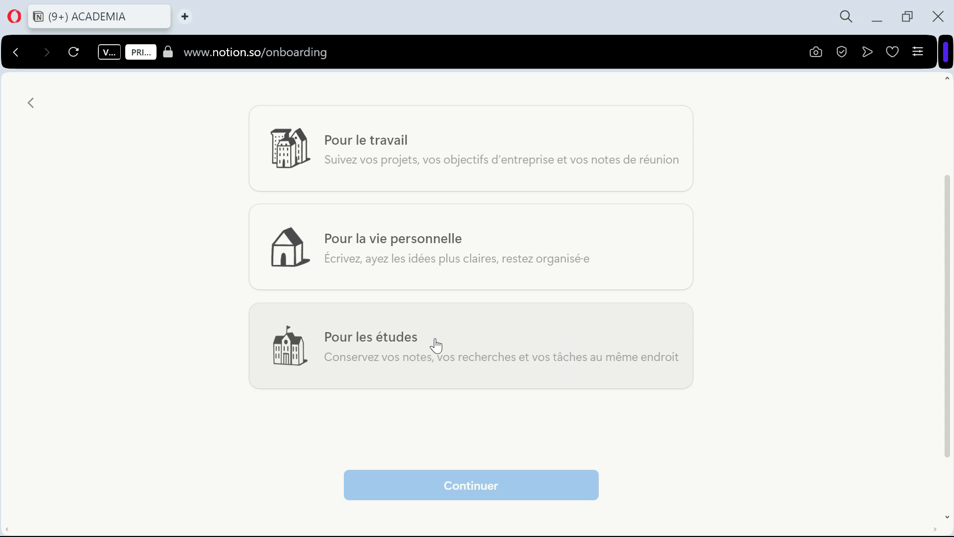
pyautogui.scroll(1, 438, 360)
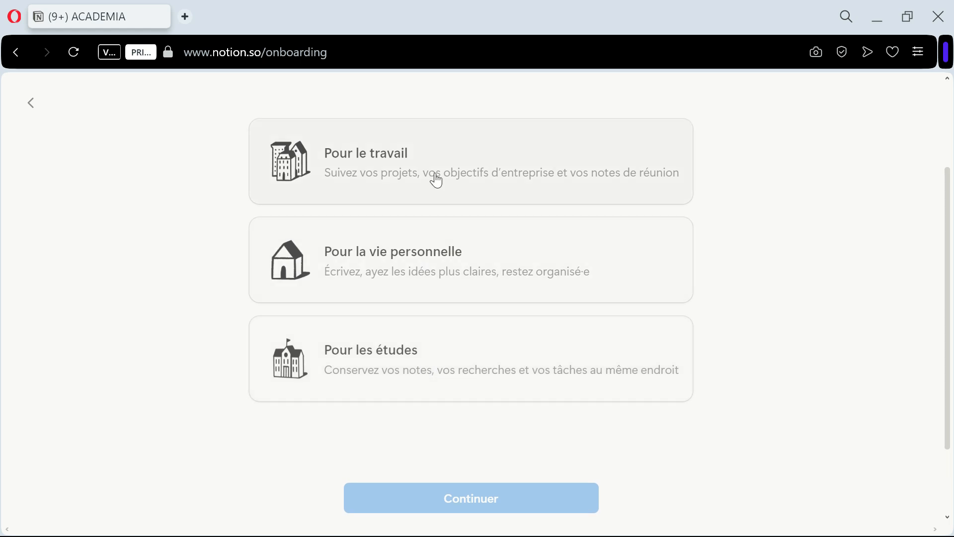
pyautogui.click(442, 374)
pyautogui.click(505, 499)
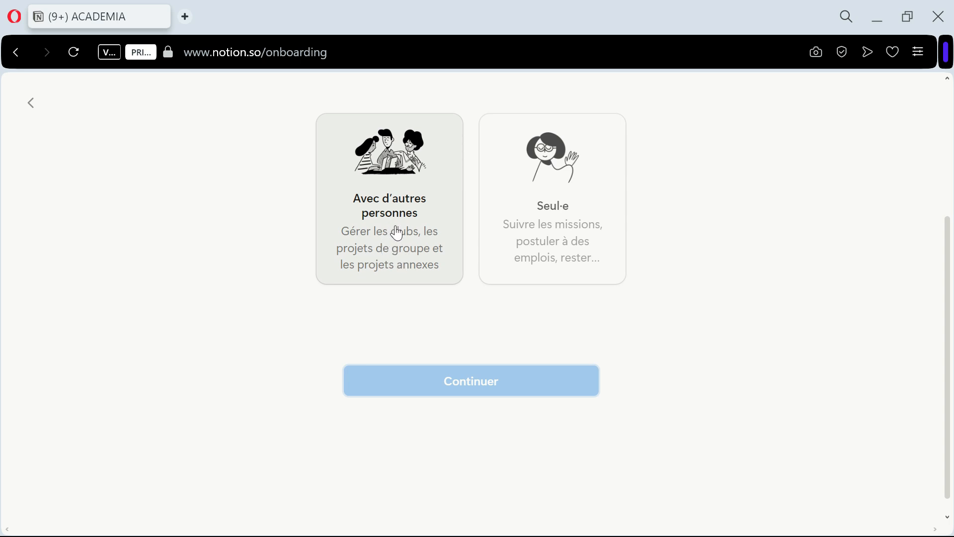
pyautogui.click(566, 246)
pyautogui.click(476, 390)
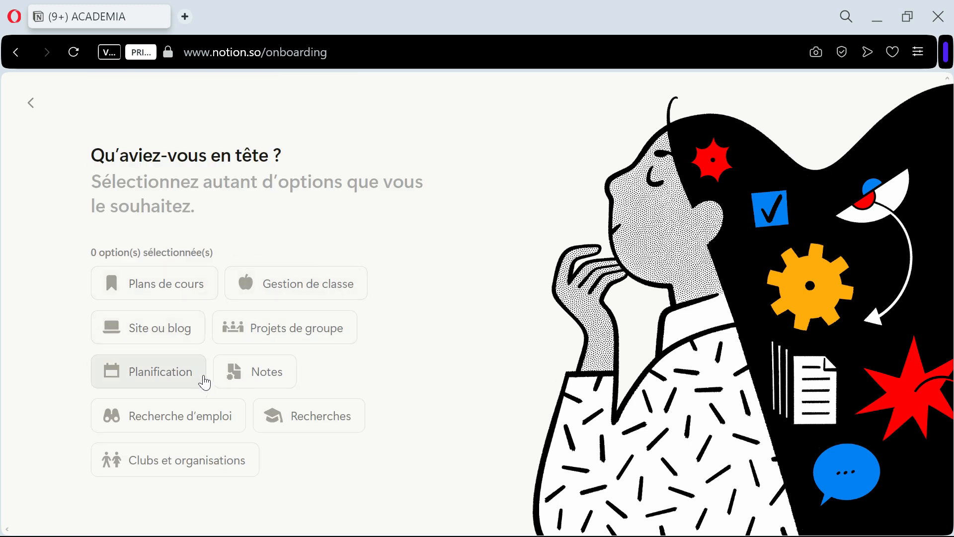
# - Review the topic options, select only "Plans de cours" and continue the onboarding
pyautogui.scroll(-1, 323, 315)
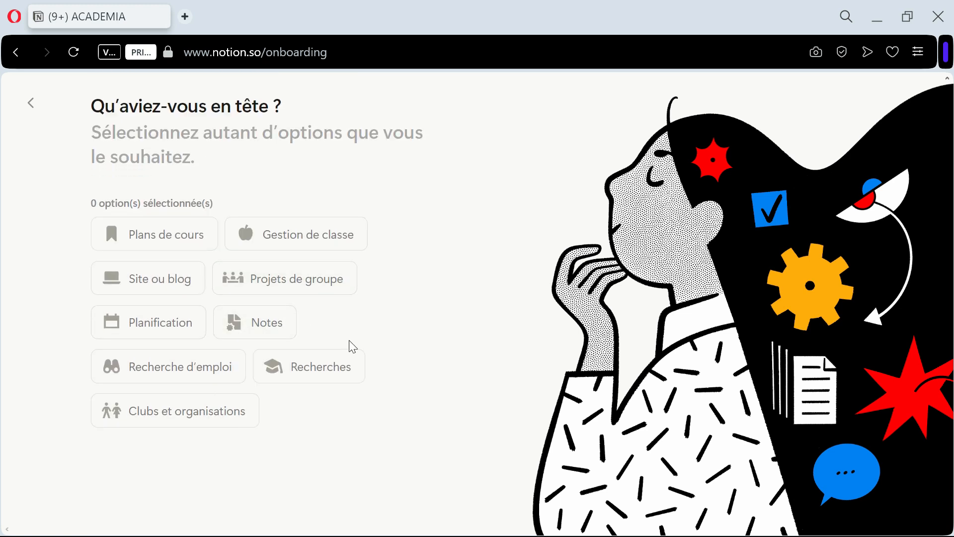
pyautogui.scroll(-2, 279, 323)
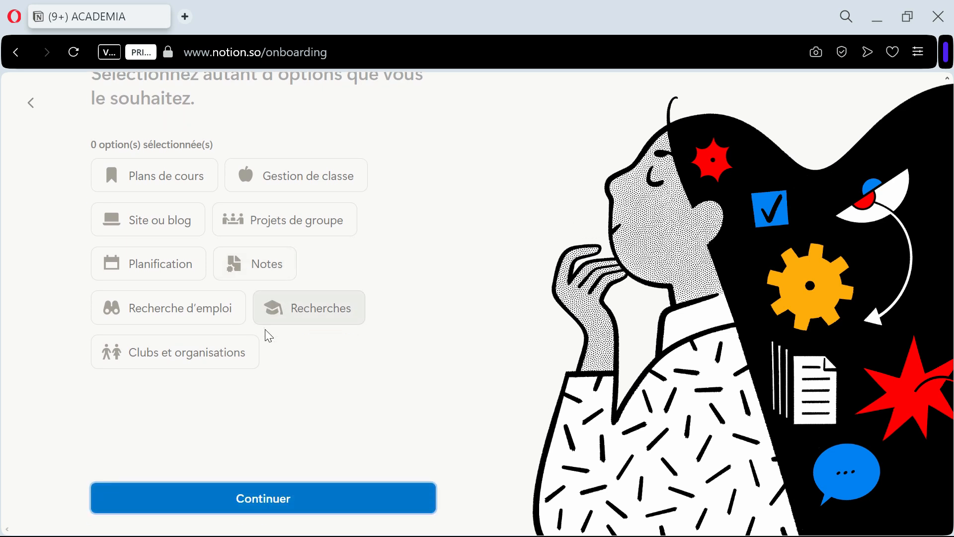
pyautogui.scroll(1, 261, 320)
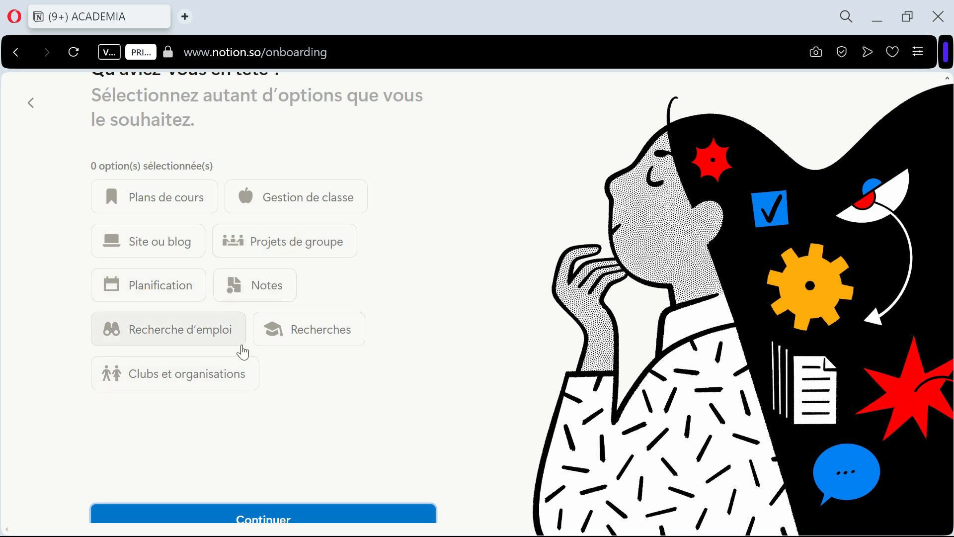
pyautogui.scroll(2, 246, 351)
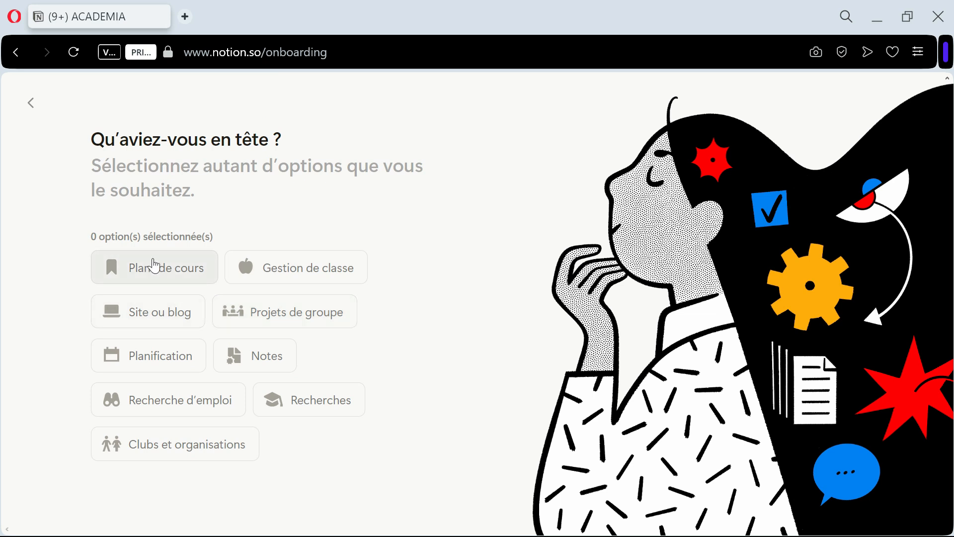
pyautogui.scroll(-4, 258, 284)
pyautogui.scroll(-2, 268, 277)
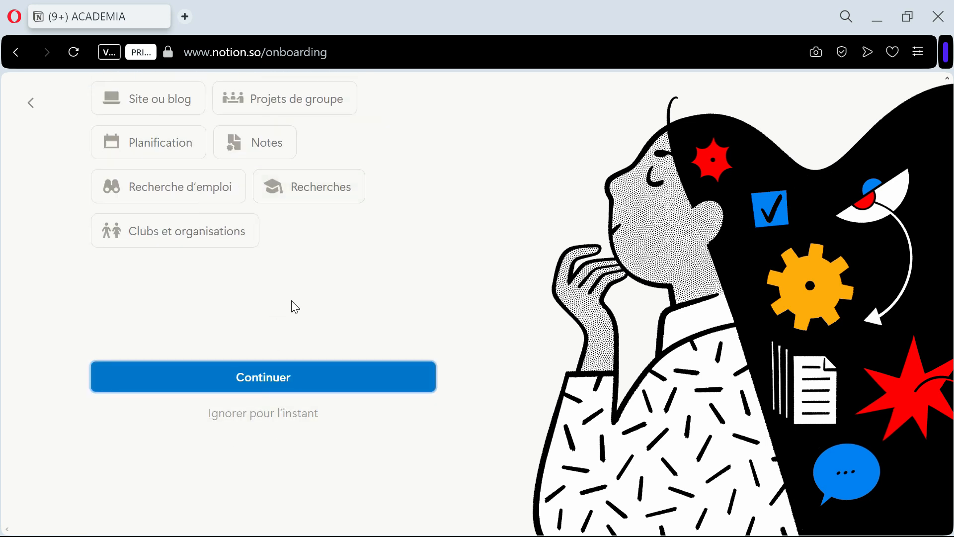
pyautogui.scroll(4, 295, 307)
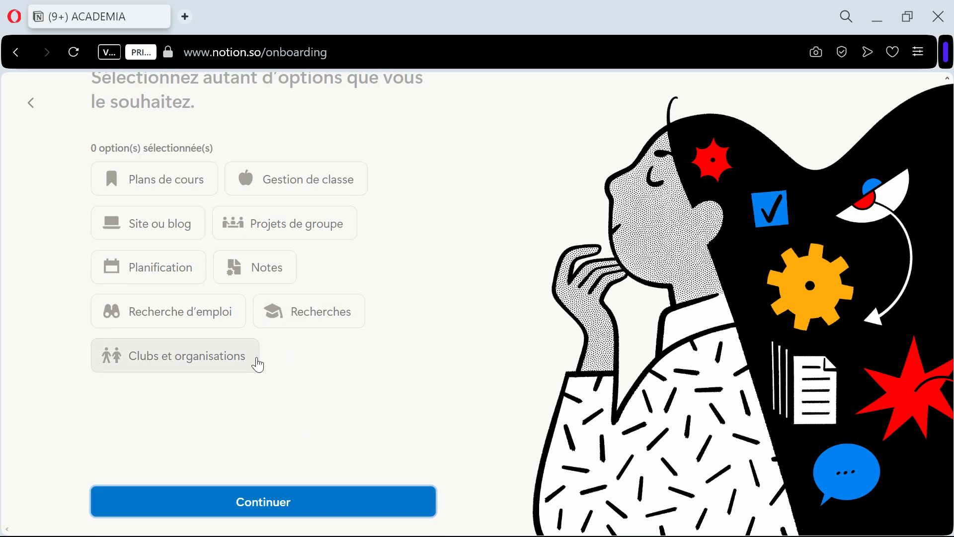
pyautogui.click(187, 187)
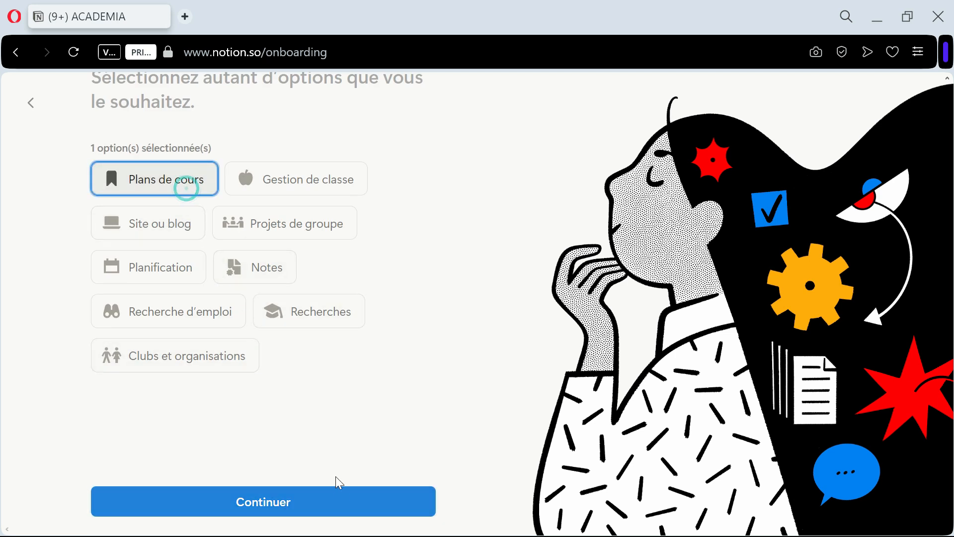
pyautogui.click(325, 501)
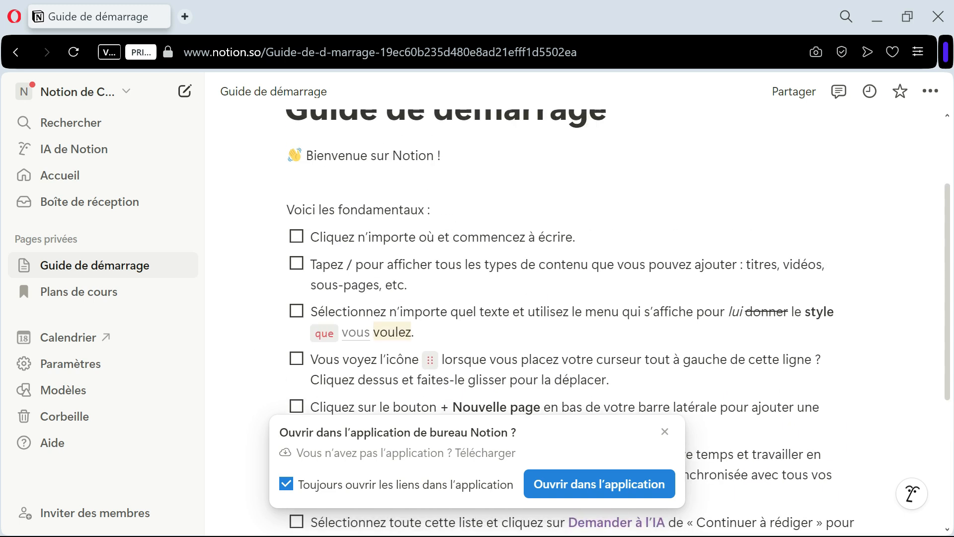
# - Open the workspace settings
pyautogui.scroll(5, 571, 298)
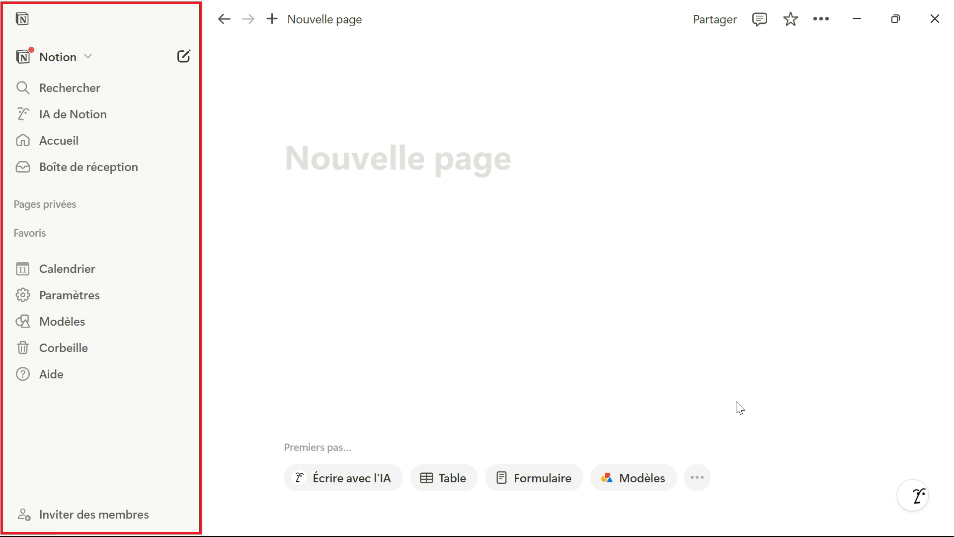
pyautogui.click(736, 402)
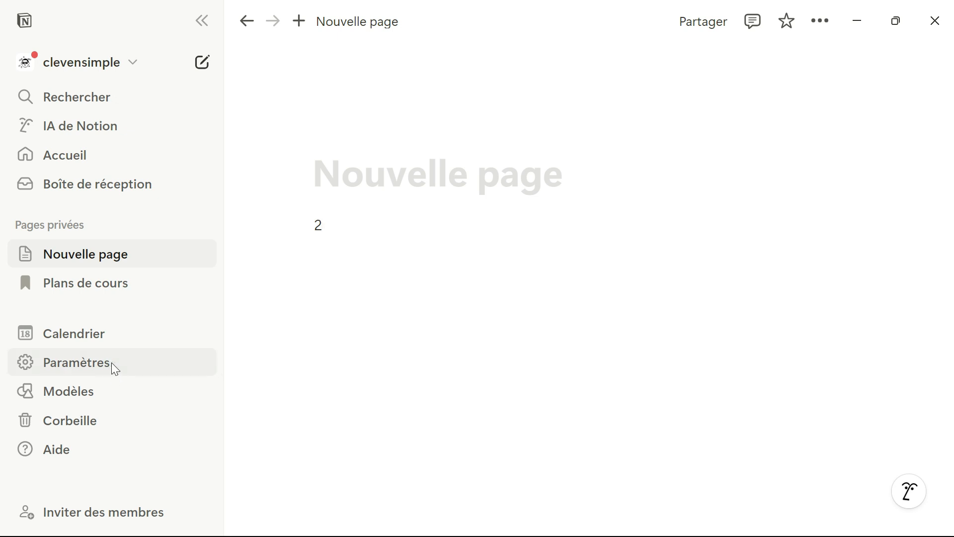
pyautogui.click(112, 364)
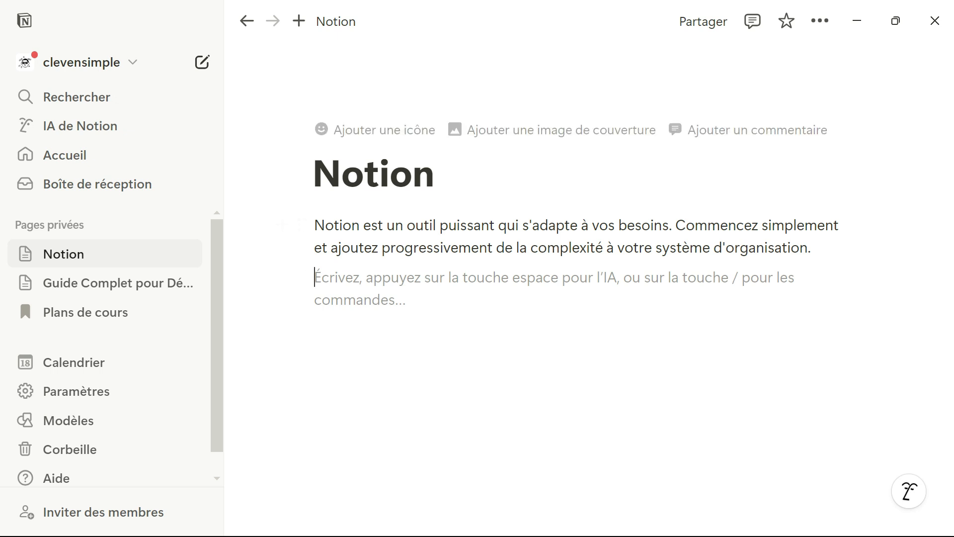
# - Set the Notion page's font to Chasse fixe after trying Sérif, and switch Texte de petite taille on and back off
pyautogui.click(820, 21)
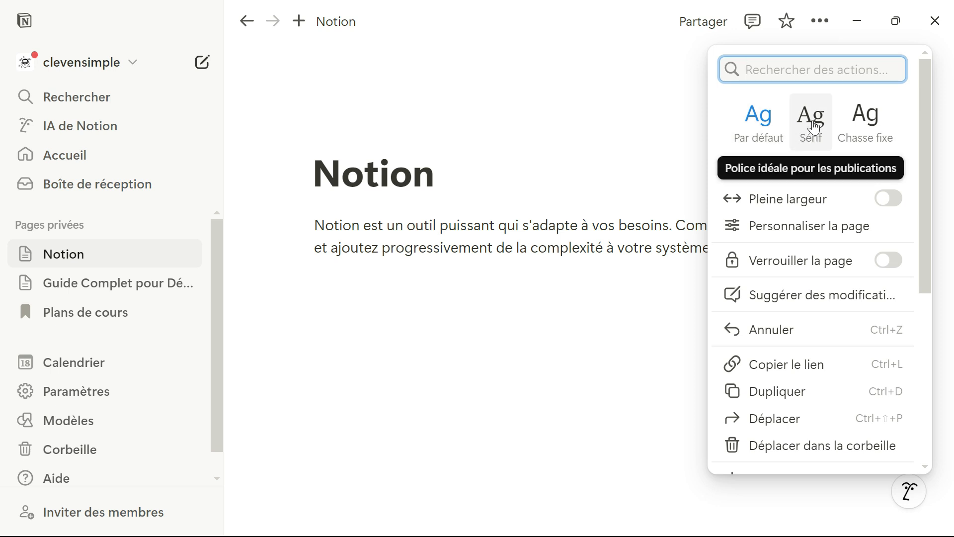
pyautogui.click(815, 128)
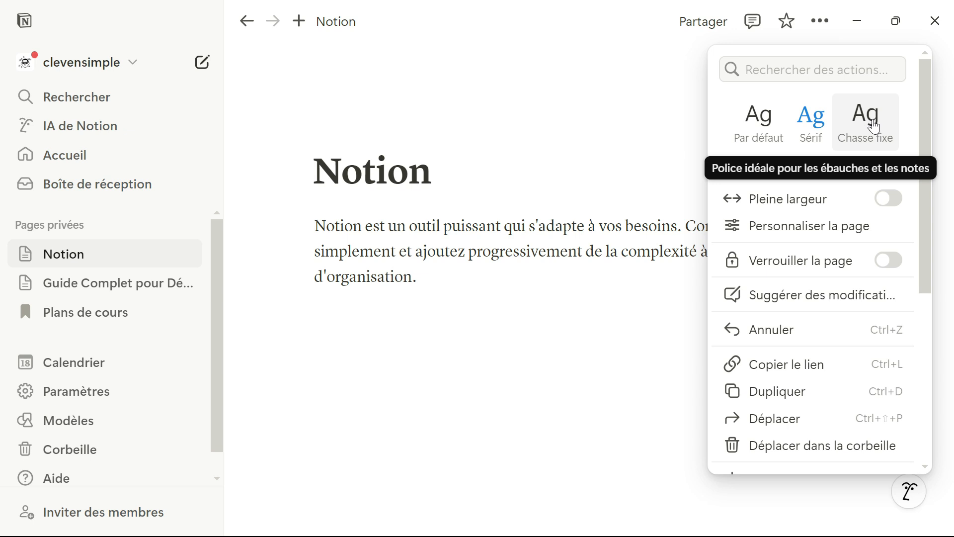
pyautogui.click(876, 127)
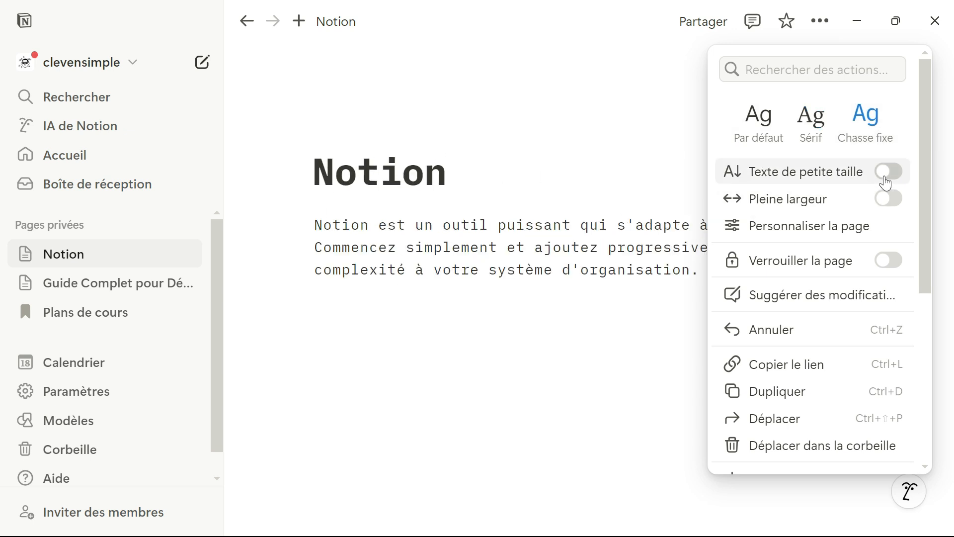
pyautogui.click(892, 177)
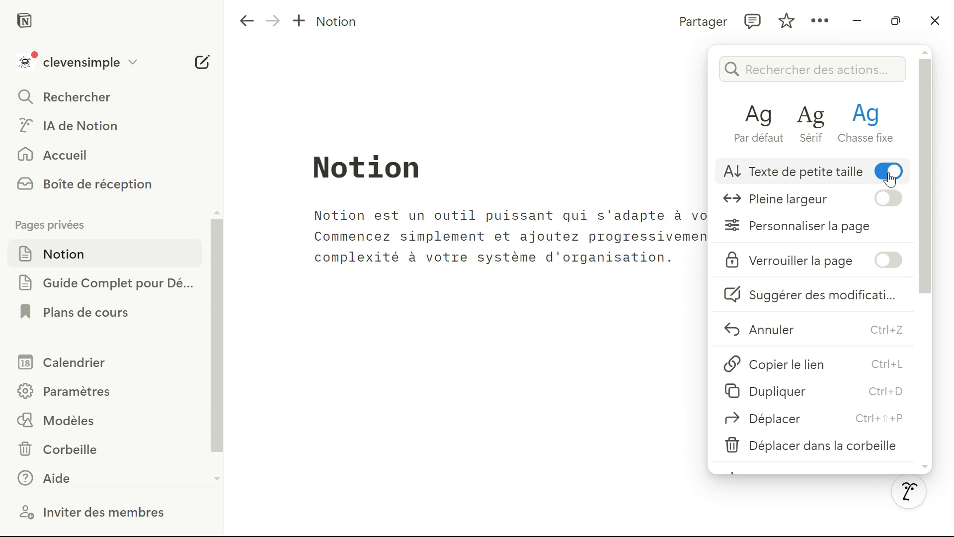
pyautogui.click(893, 178)
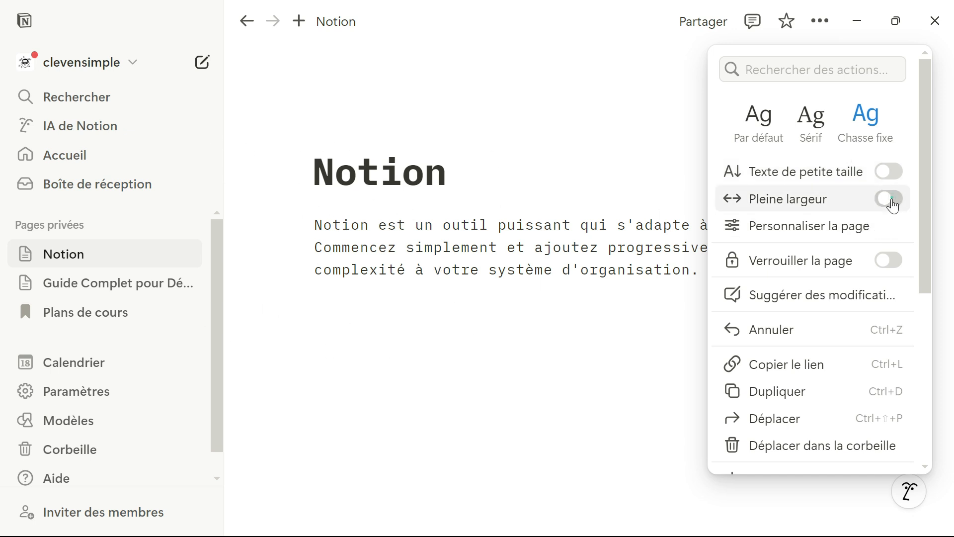
# - Hide the sidebar and set the Notion page to Pleine largeur, toggling the option to compare both widths
pyautogui.click(892, 202)
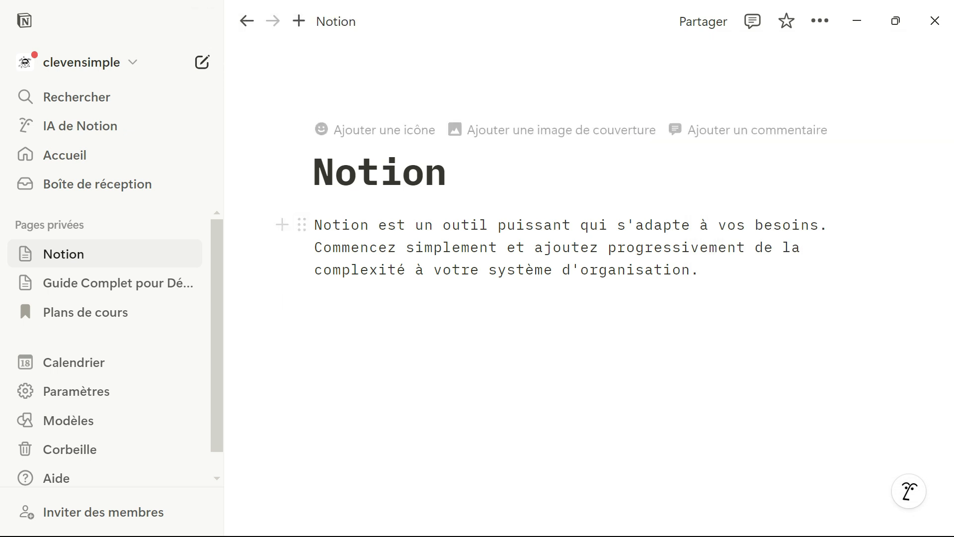
pyautogui.click(199, 22)
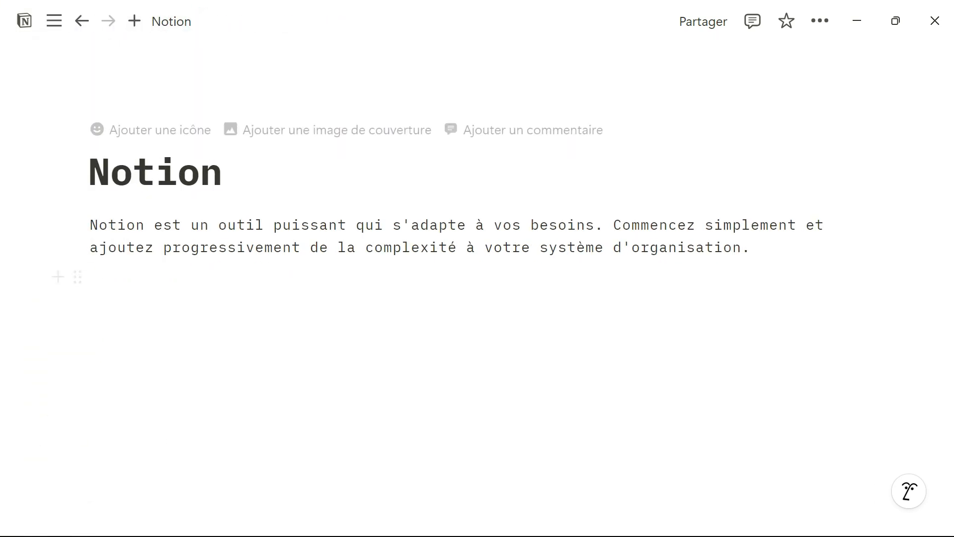
pyautogui.click(819, 21)
pyautogui.click(889, 201)
pyautogui.click(887, 198)
pyautogui.click(888, 199)
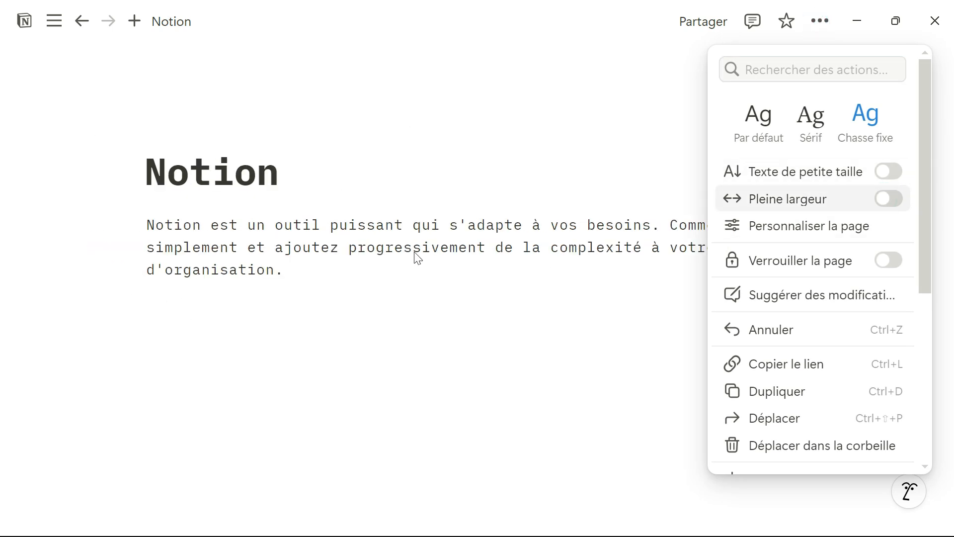
pyautogui.click(890, 204)
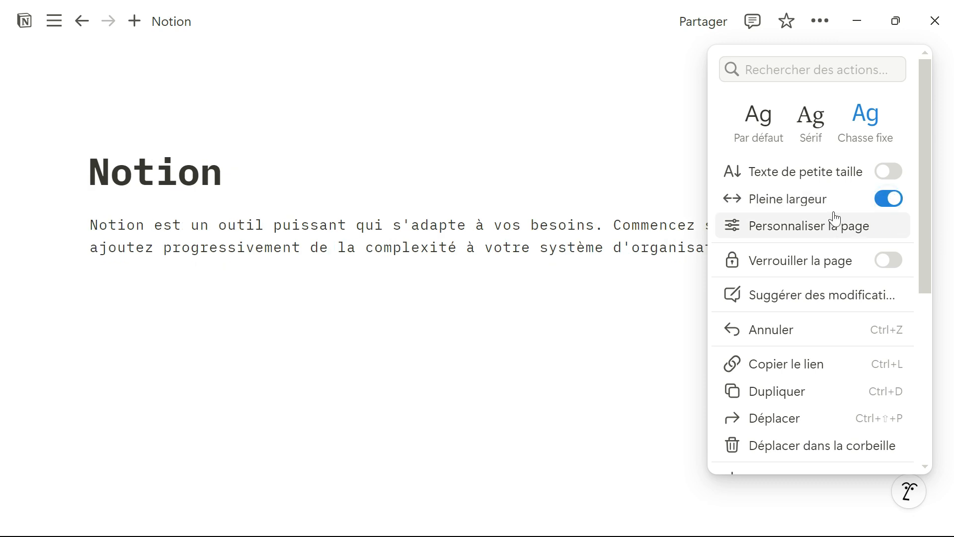
# - View the possible destinations for moving the Notion page and close the list without choosing one
pyautogui.scroll(-2, 805, 257)
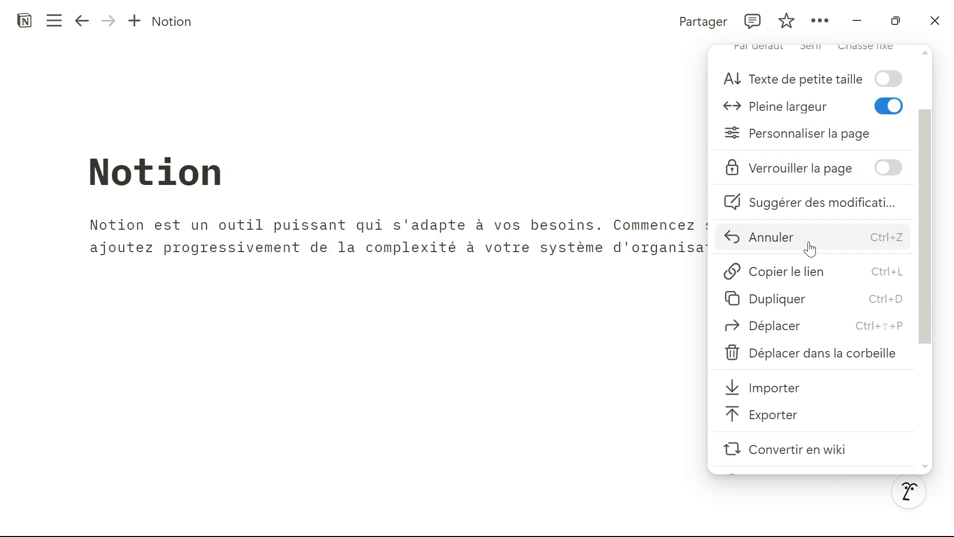
pyautogui.scroll(-1, 800, 270)
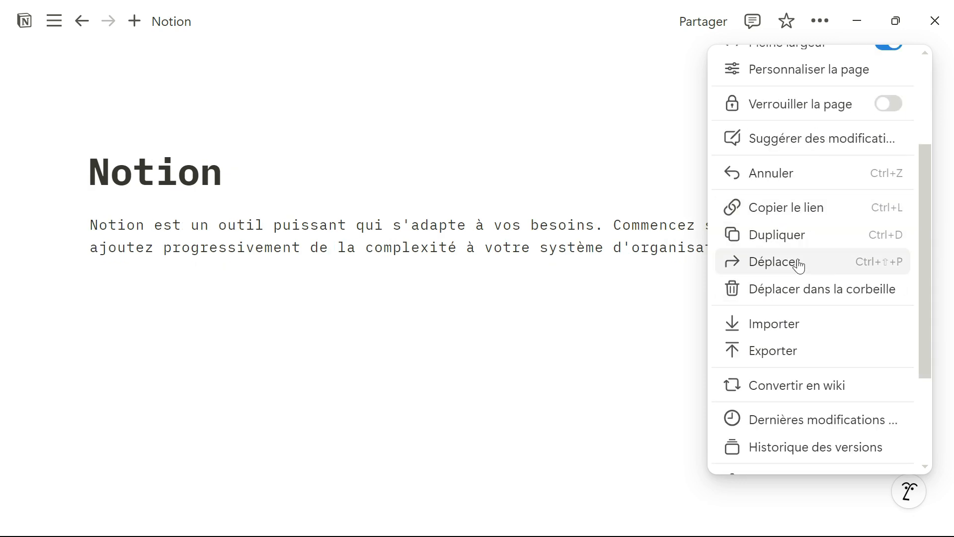
pyautogui.click(802, 263)
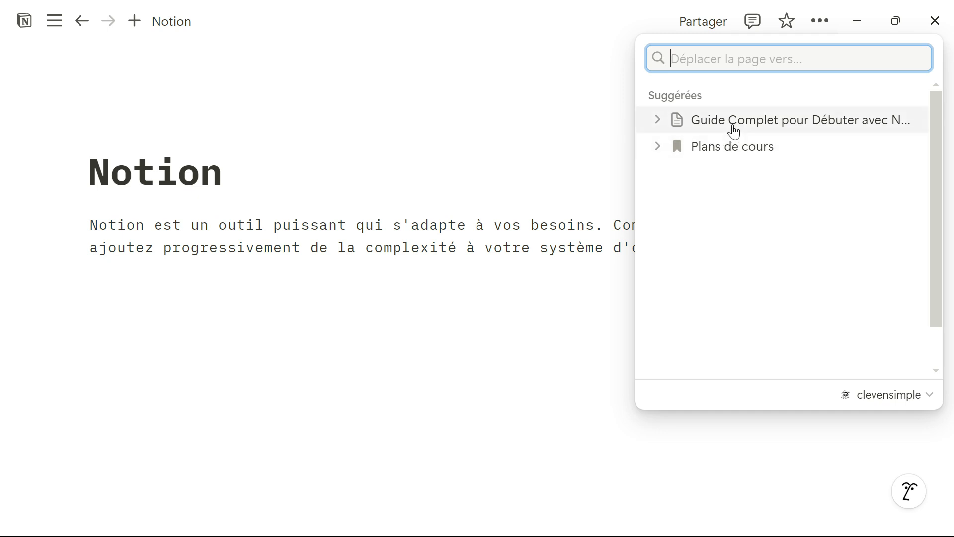
pyautogui.click(817, 22)
# - View the export settings and file formats offered for the Notion page, and cancel the export
pyautogui.click(819, 20)
pyautogui.scroll(-3, 817, 314)
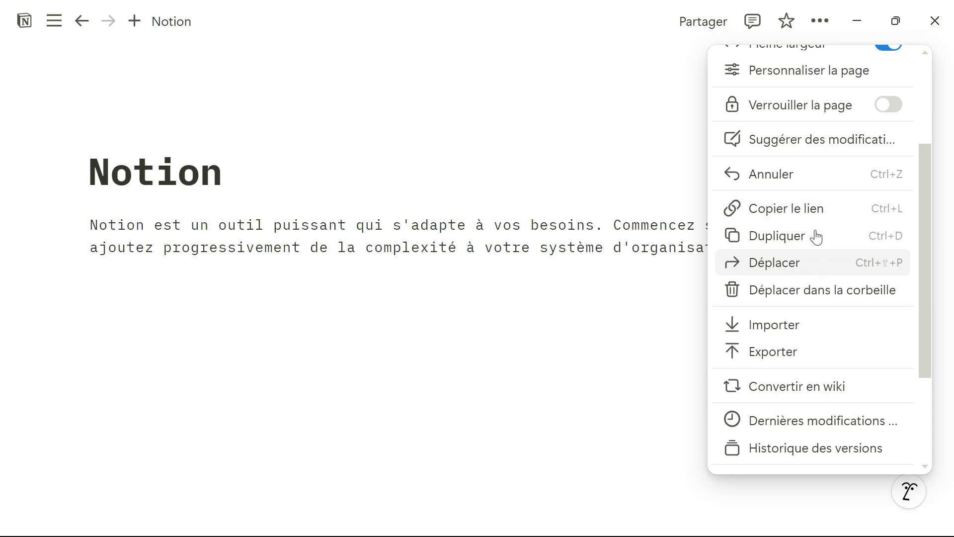
pyautogui.scroll(-2, 810, 231)
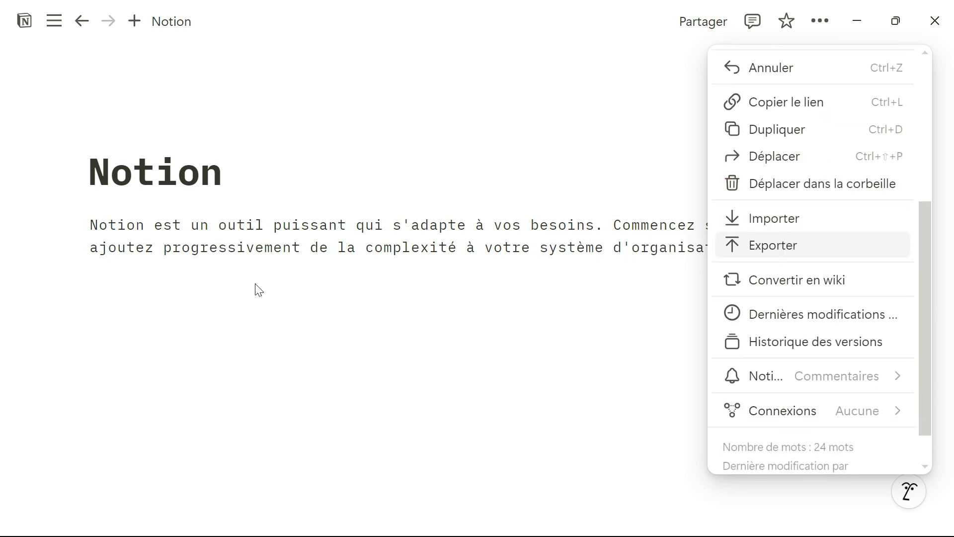
pyautogui.click(783, 247)
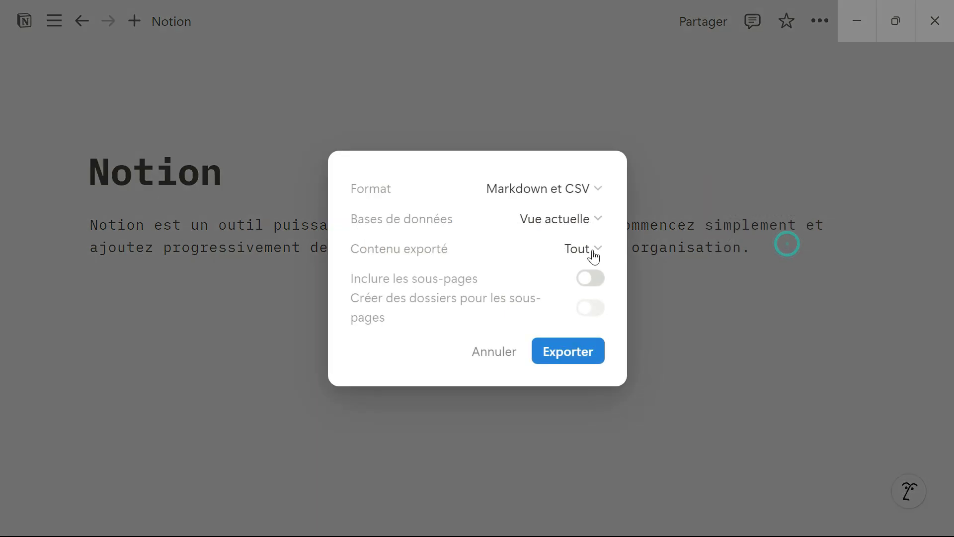
pyautogui.click(521, 194)
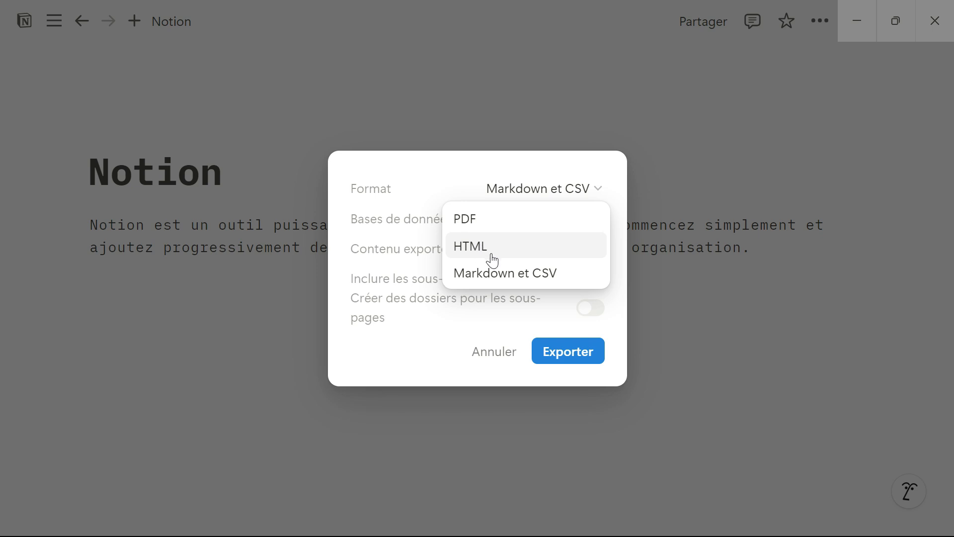
pyautogui.click(465, 331)
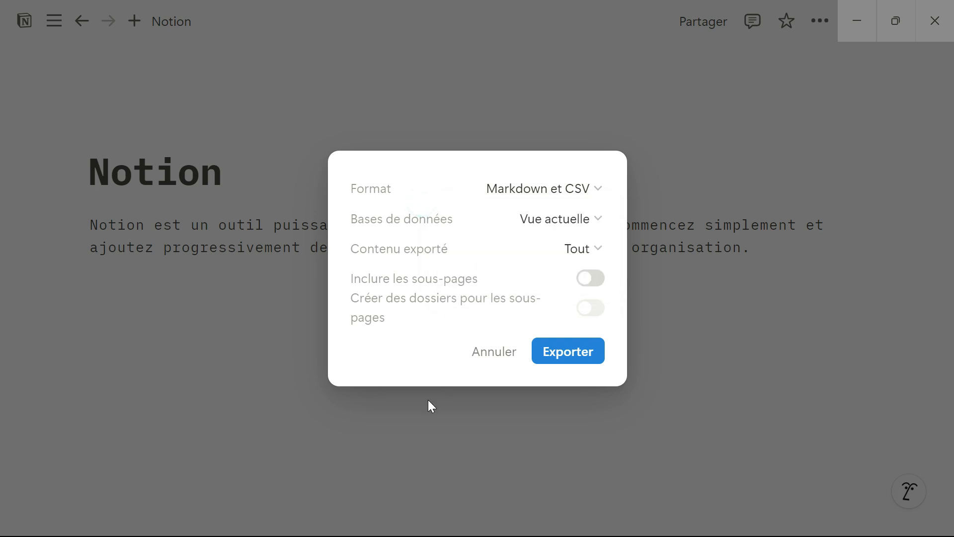
pyautogui.click(503, 356)
# - Open the Notion page's version history and preview the earlier versions down to the one from 12:04
pyautogui.click(814, 22)
pyautogui.scroll(-3, 822, 301)
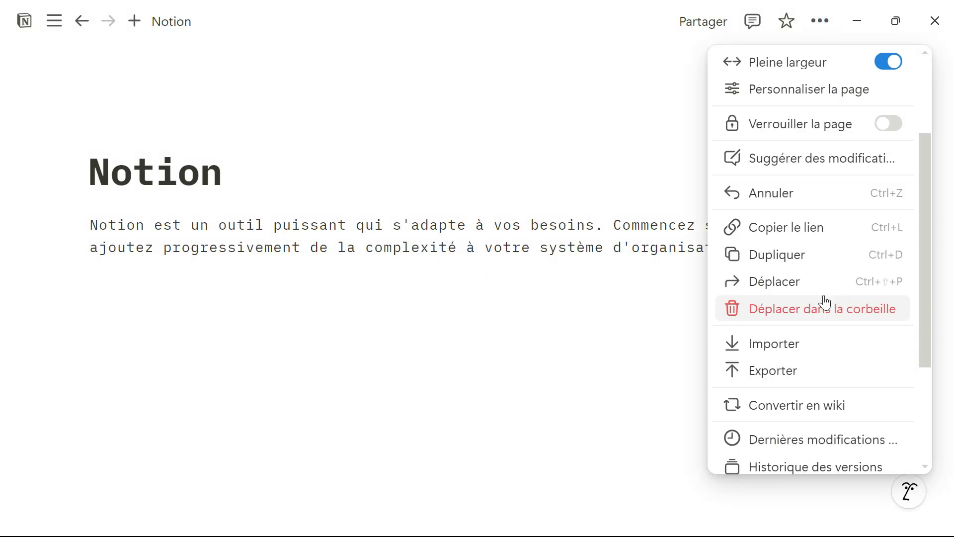
pyautogui.scroll(-3, 804, 280)
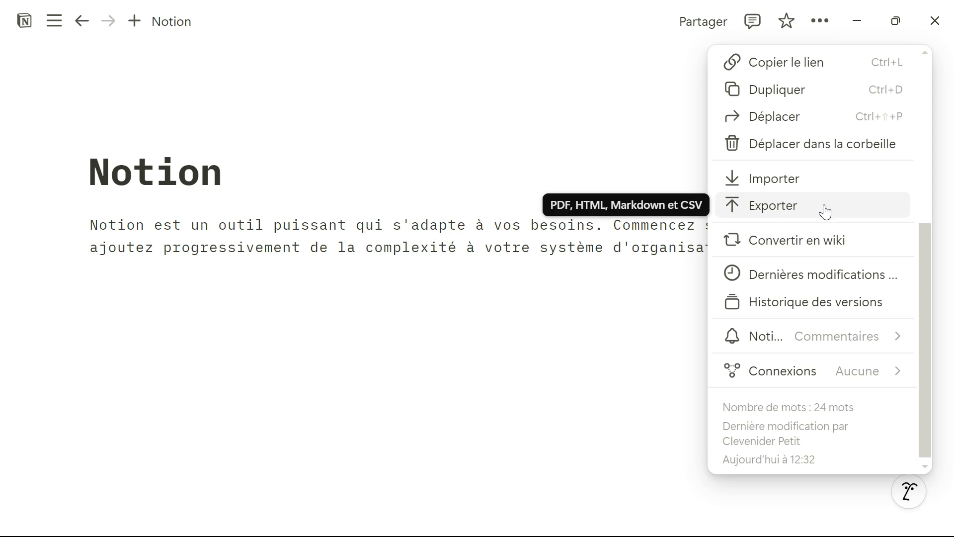
pyautogui.click(798, 303)
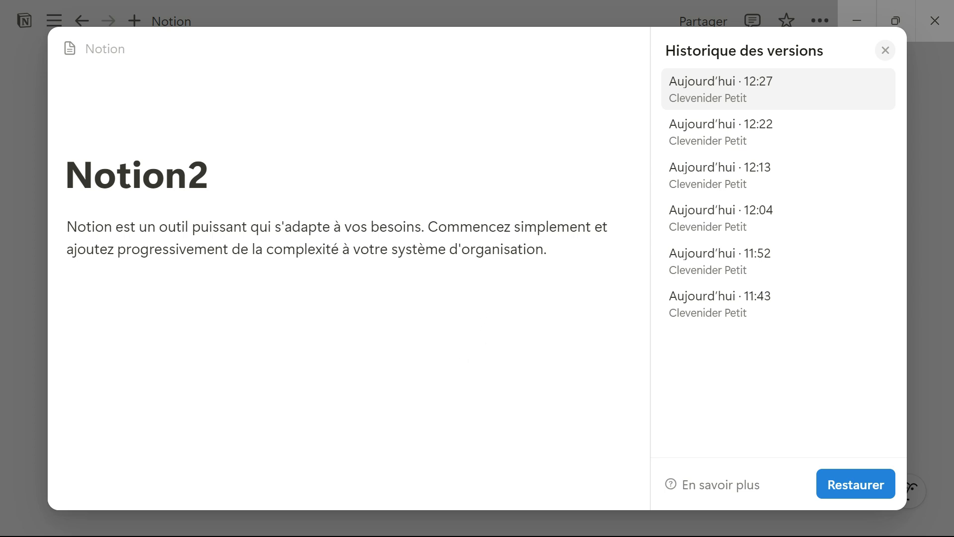
pyautogui.click(736, 141)
pyautogui.click(741, 168)
pyautogui.click(745, 219)
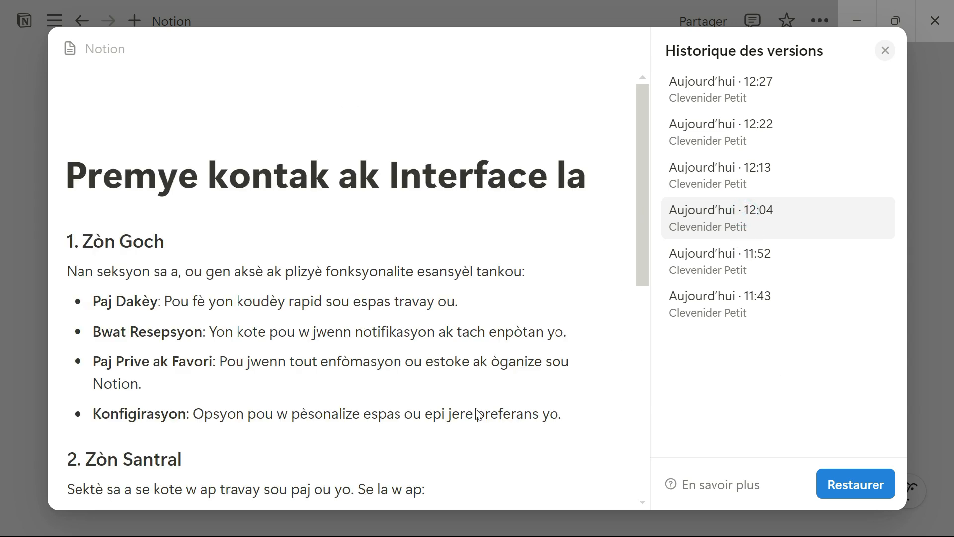
# - Examine the full content of the 12:04 version in the version history preview
pyautogui.scroll(-6, 478, 413)
pyautogui.scroll(6, 376, 353)
pyautogui.scroll(-6, 347, 289)
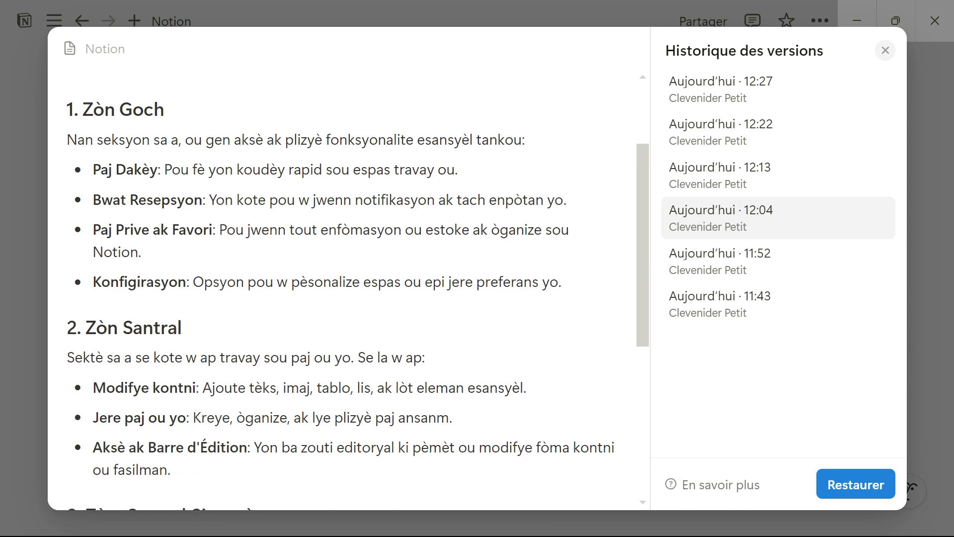
pyautogui.scroll(6, 346, 314)
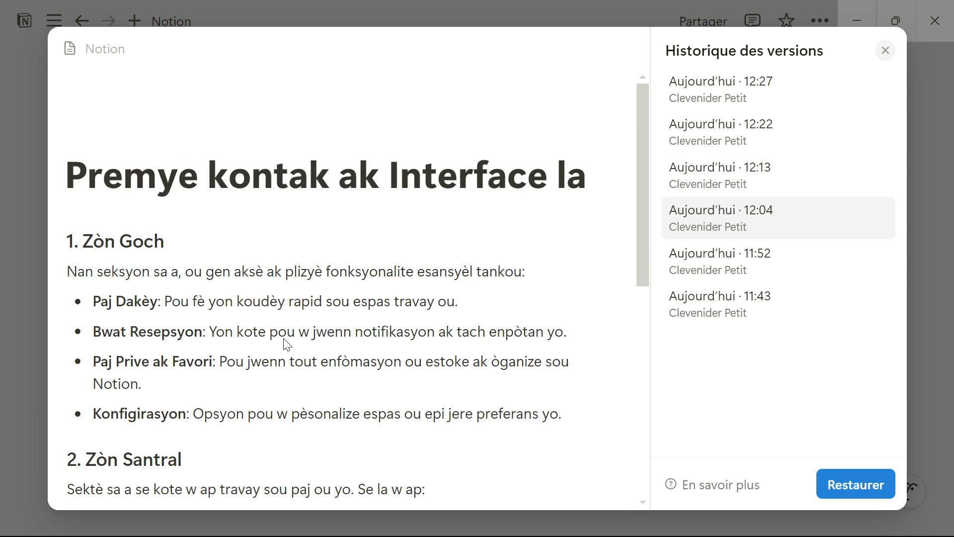
pyautogui.scroll(-5, 357, 390)
pyautogui.scroll(5, 362, 300)
pyautogui.scroll(-6, 308, 350)
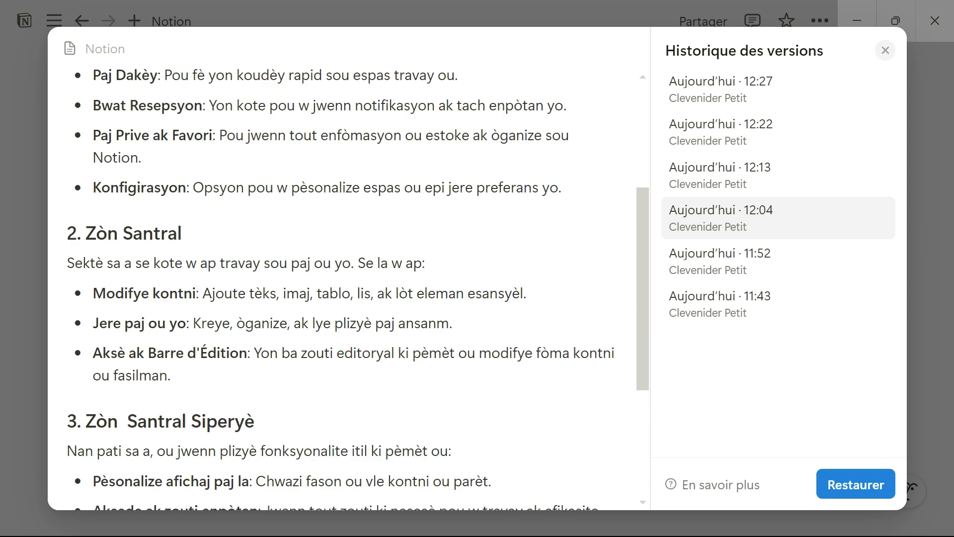
pyautogui.scroll(6, 316, 311)
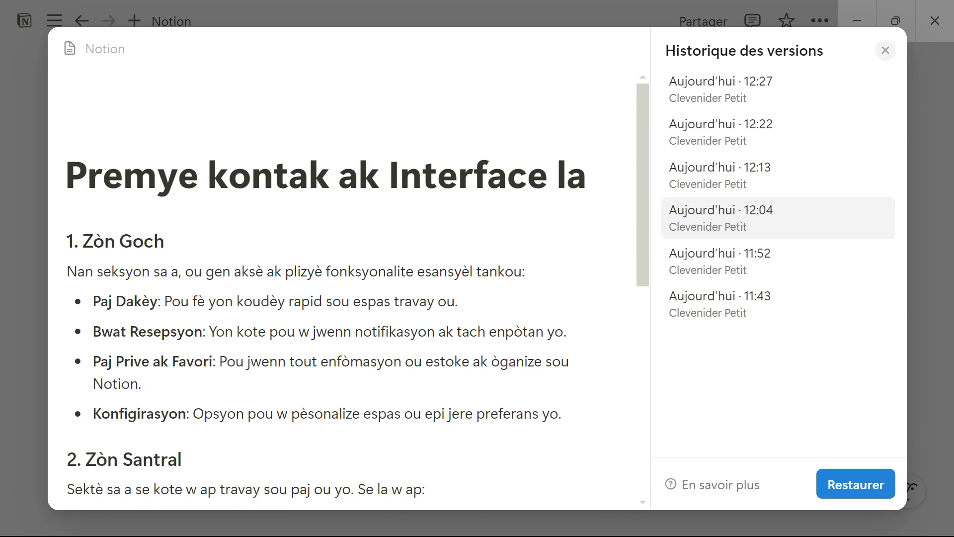
pyautogui.scroll(-6, 348, 298)
# - Restore the 12:04 version of the page and look through the restored content
pyautogui.click(867, 485)
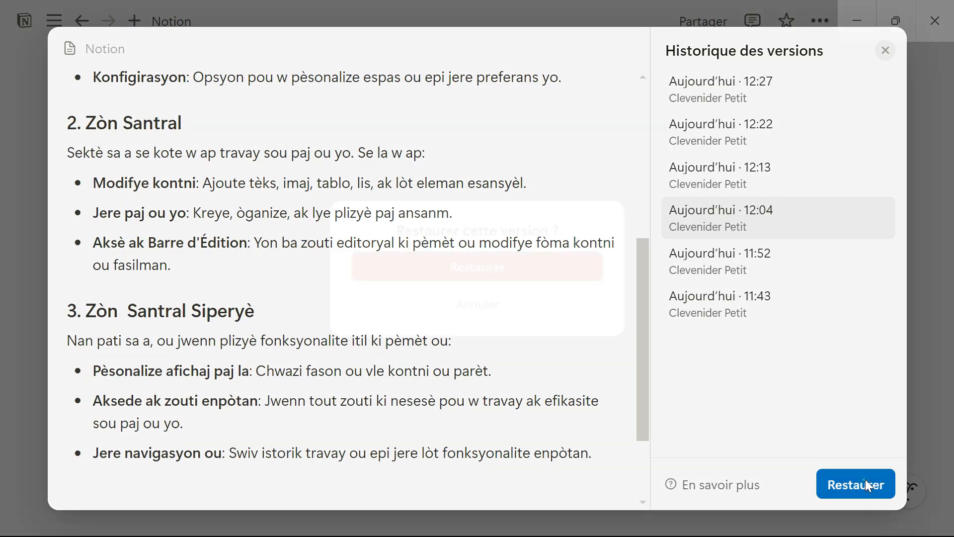
pyautogui.click(497, 268)
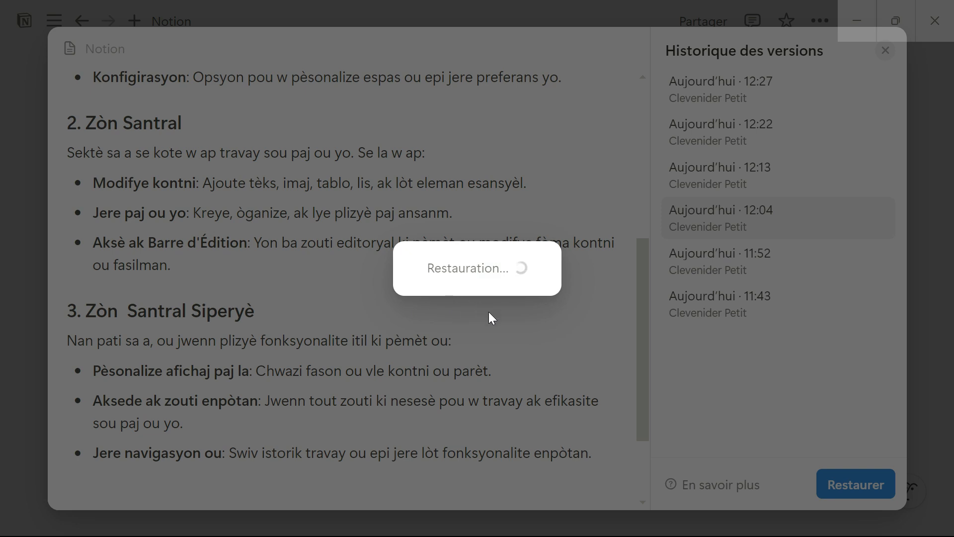
pyautogui.scroll(-5, 490, 316)
pyautogui.scroll(5, 490, 318)
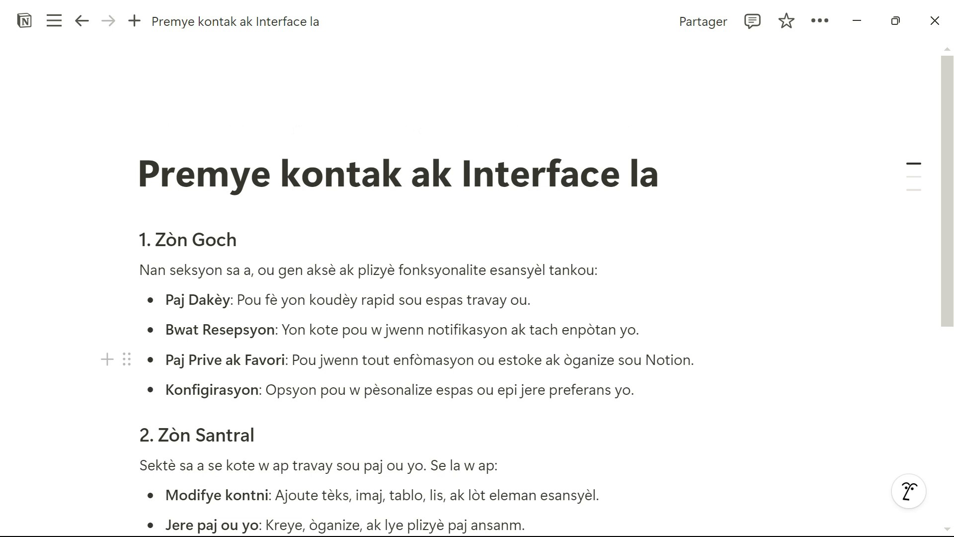
pyautogui.scroll(-7, 477, 298)
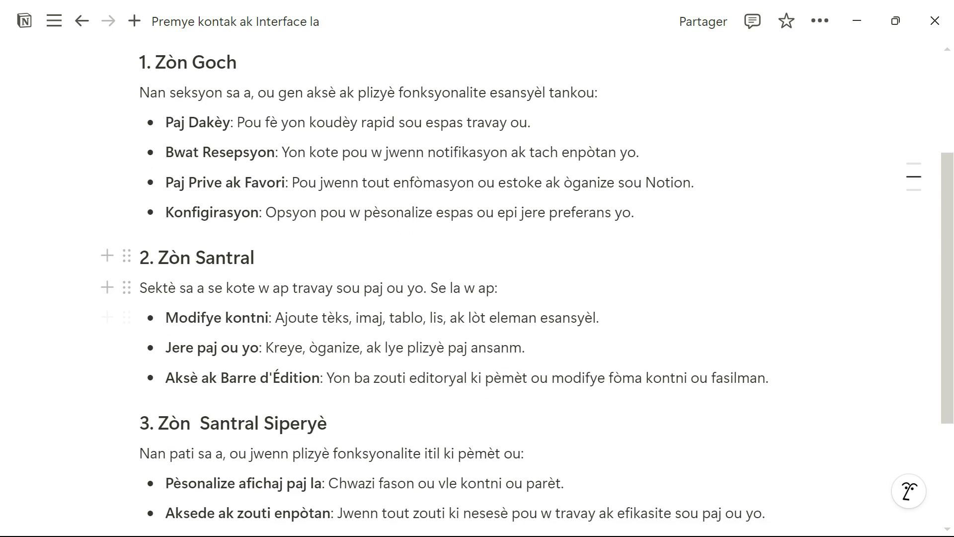
pyautogui.scroll(7, 477, 298)
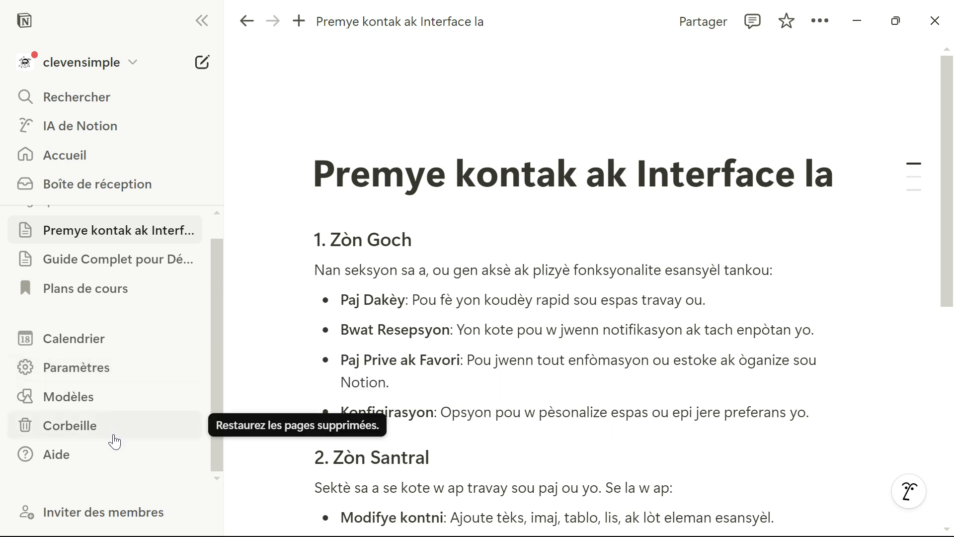
pyautogui.click(110, 183)
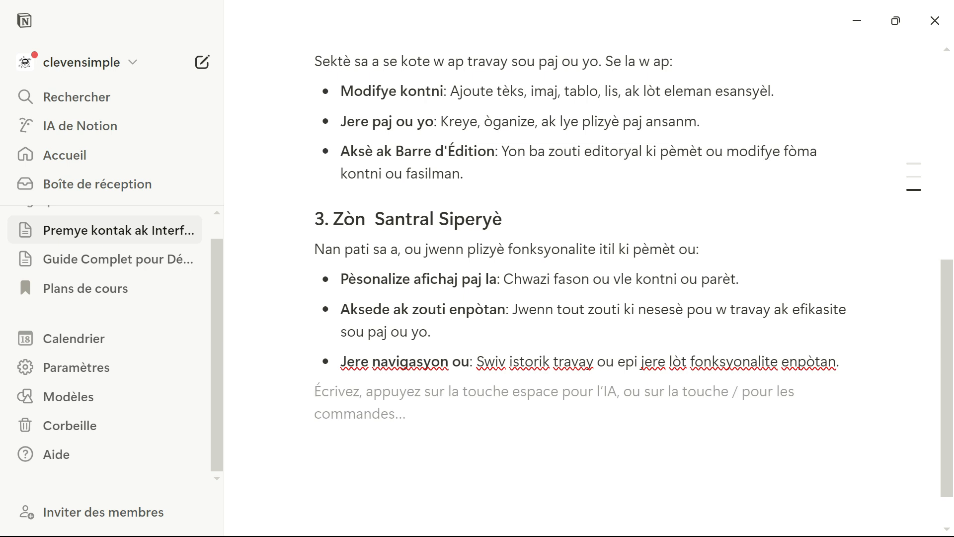
pyautogui.write('@')
pyautogui.click(456, 200)
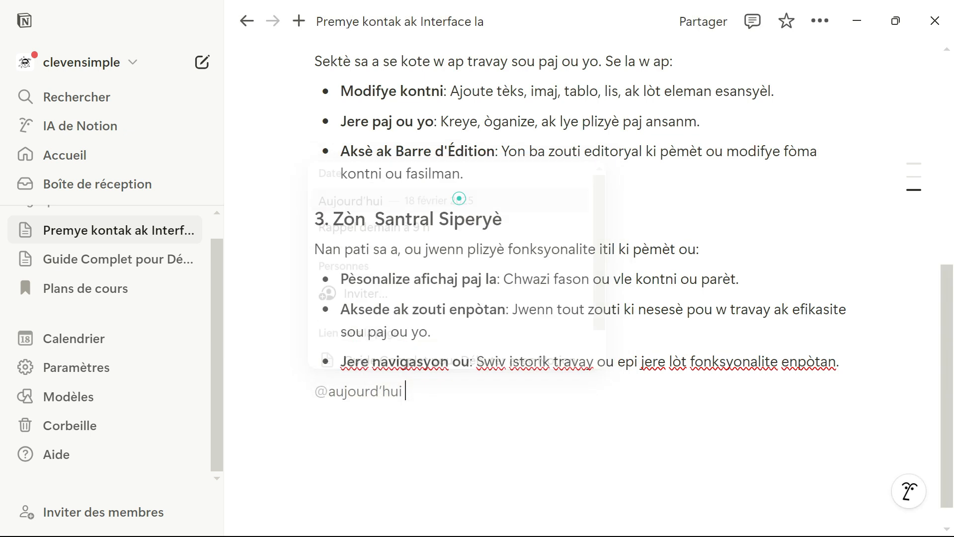
pyautogui.click(366, 395)
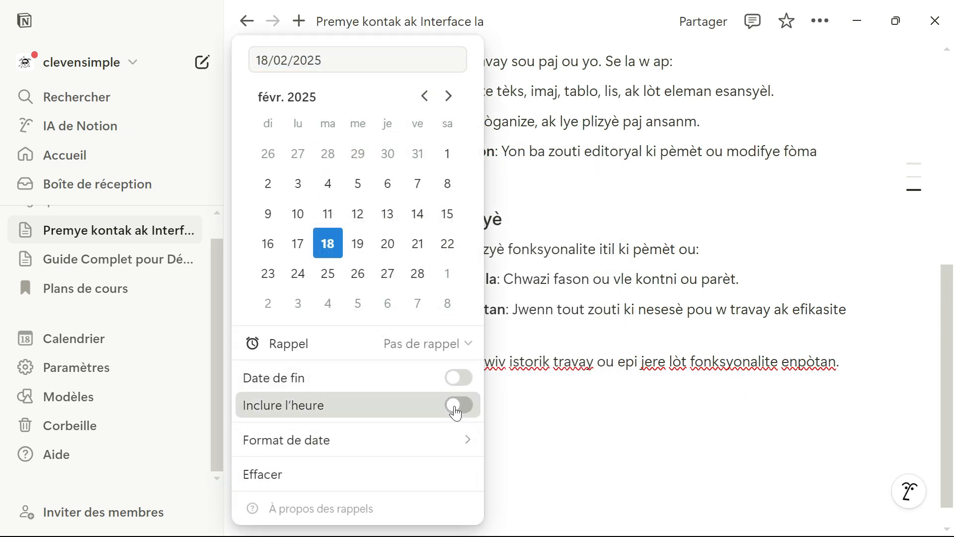
pyautogui.click(456, 412)
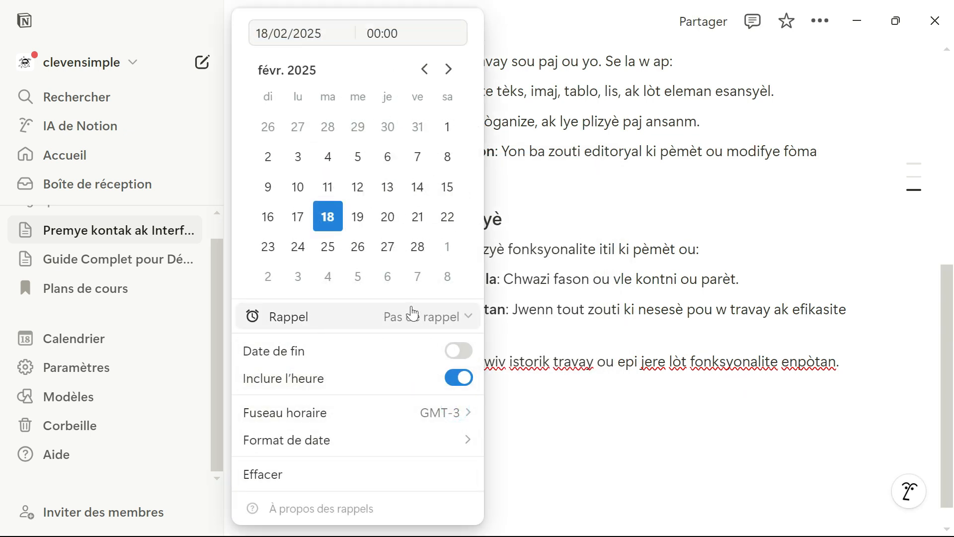
pyautogui.click(414, 316)
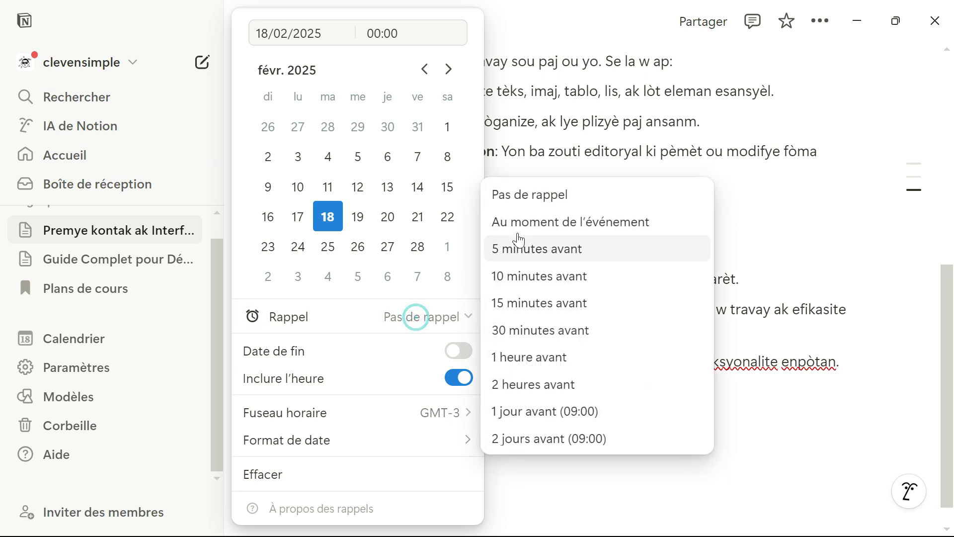
pyautogui.click(553, 219)
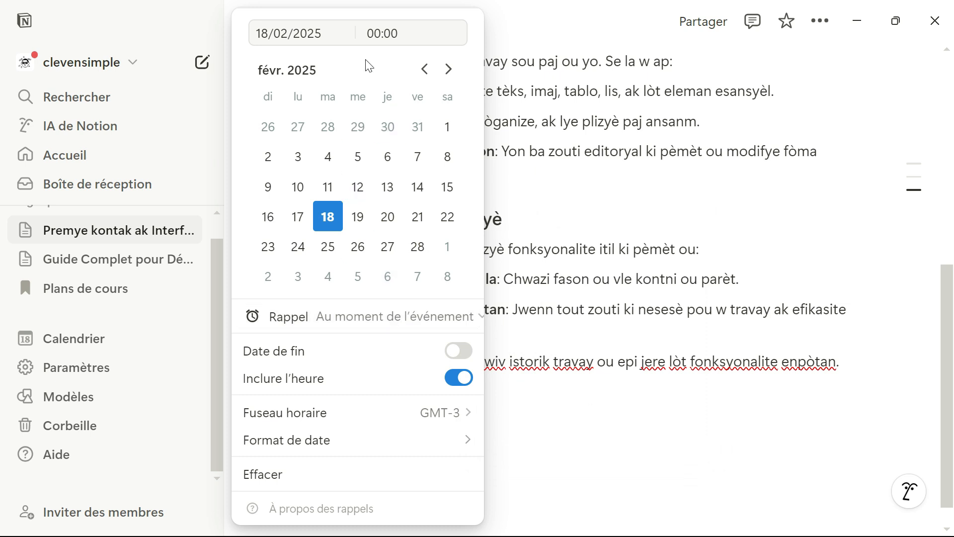
pyautogui.click(379, 34)
pyautogui.write('12:45')
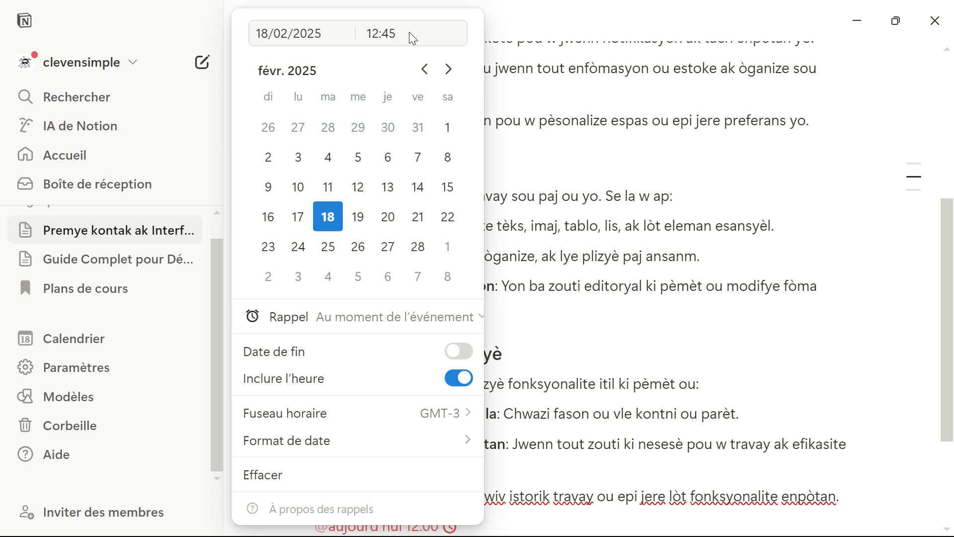
pyautogui.scroll(-3, 624, 526)
pyautogui.click(624, 525)
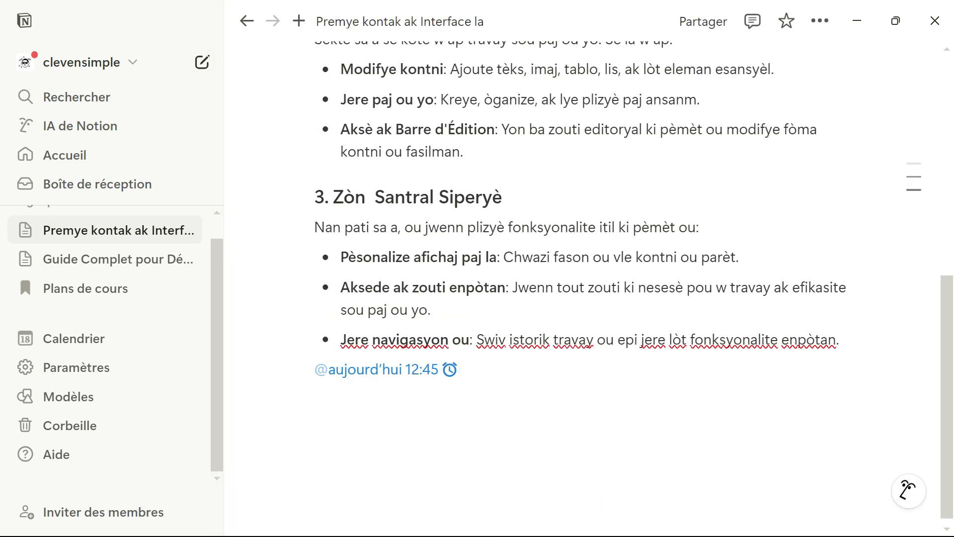
# - Check the inbox for reminder notifications and close it again
pyautogui.moveTo(409, 366)
pyautogui.click(113, 192)
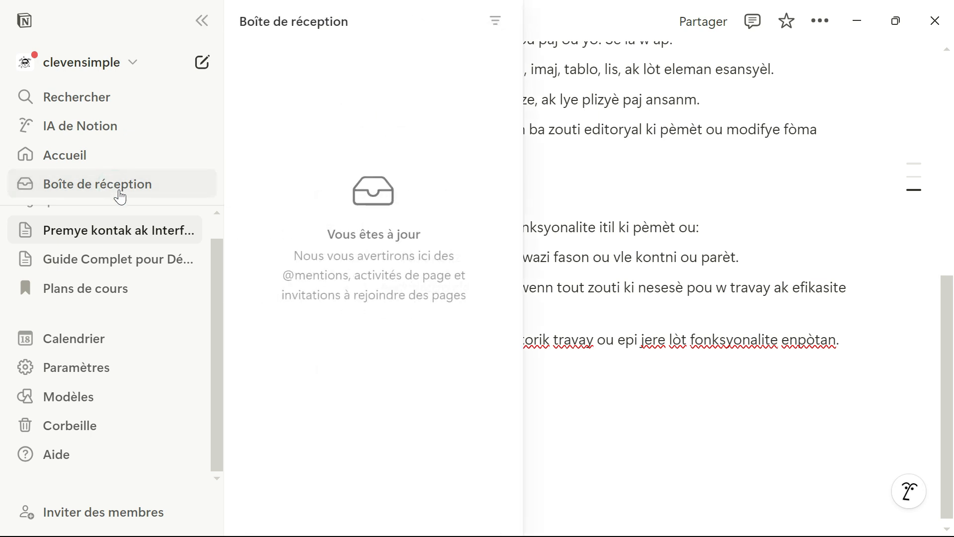
pyautogui.click(143, 192)
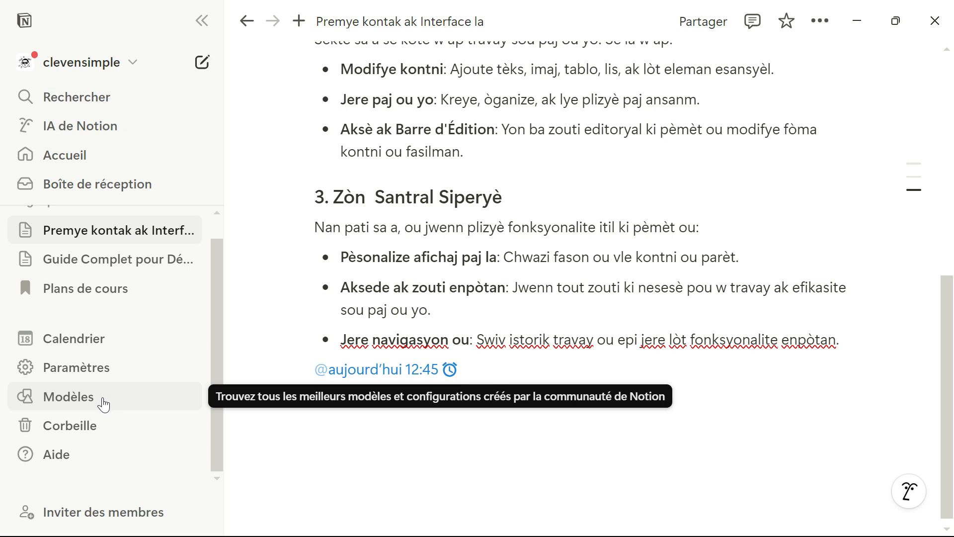
# - Open the template Marketplace and browse the Vie étudiante category down to Modèles du moment
pyautogui.click(101, 404)
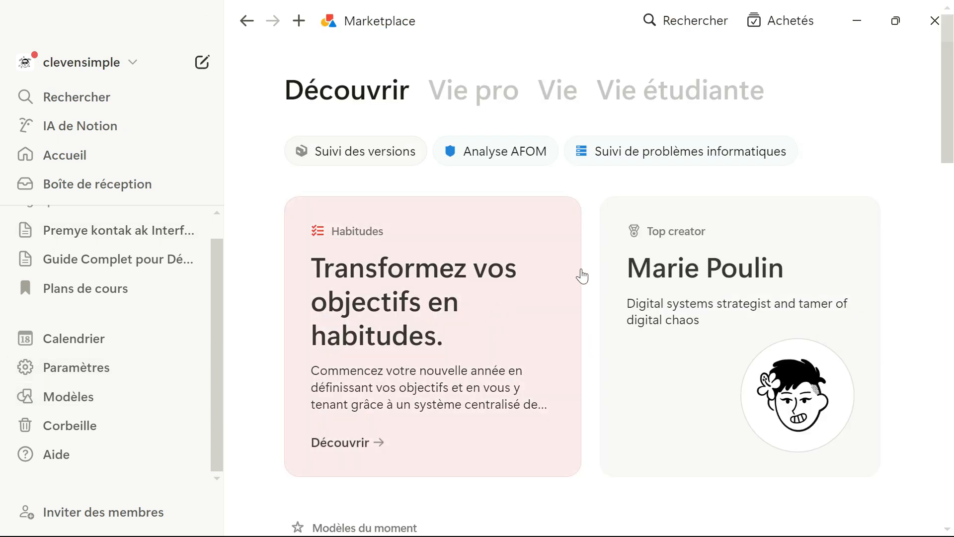
pyautogui.scroll(-1, 445, 370)
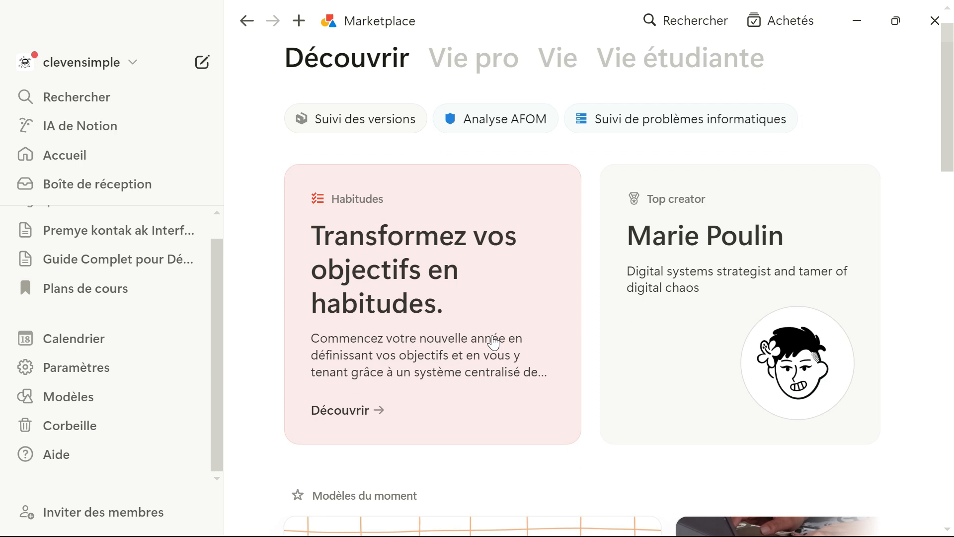
pyautogui.scroll(1, 452, 293)
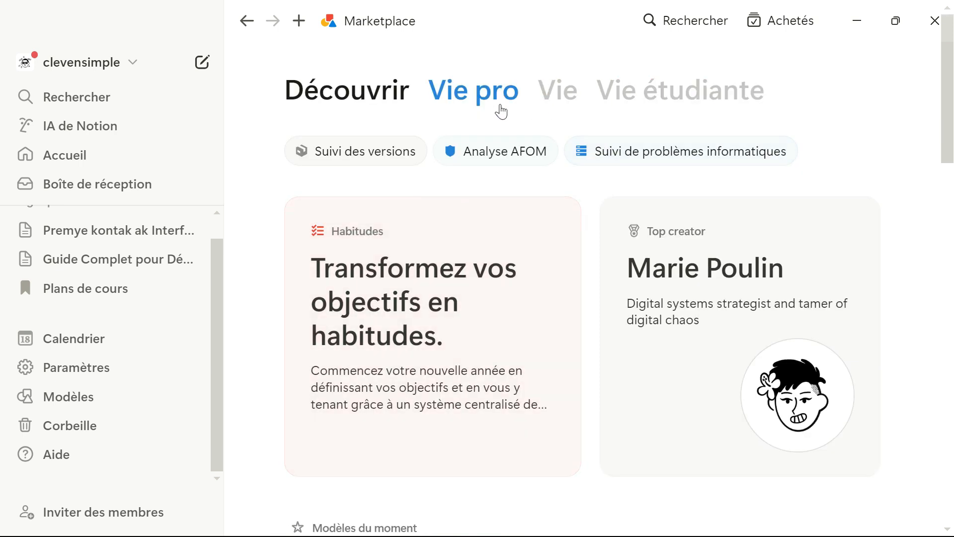
pyautogui.click(662, 95)
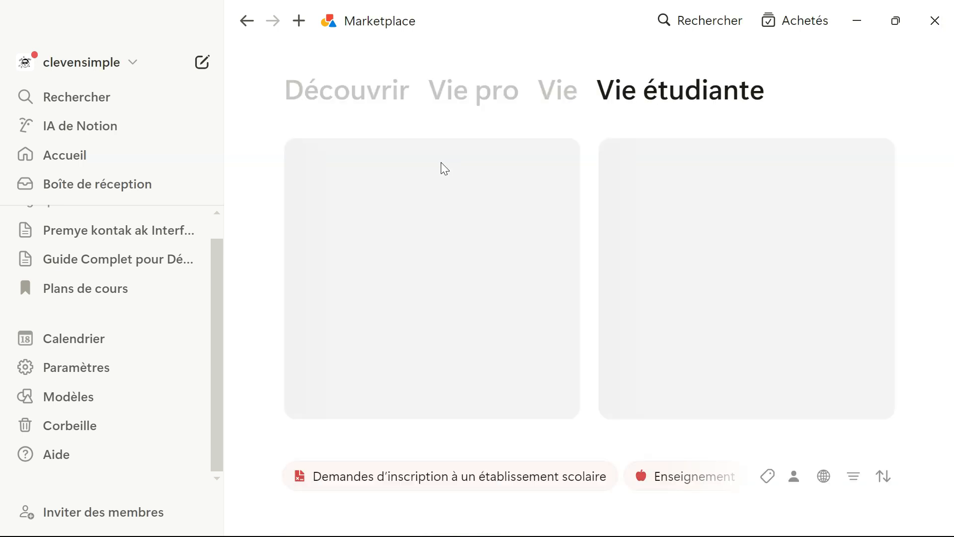
pyautogui.scroll(-1, 500, 233)
pyautogui.scroll(-6, 464, 270)
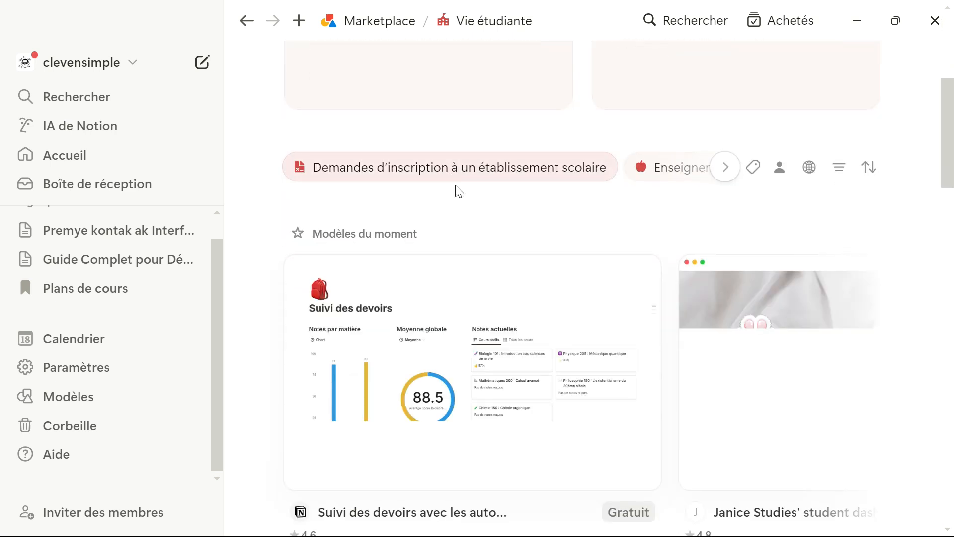
pyautogui.scroll(-1, 462, 174)
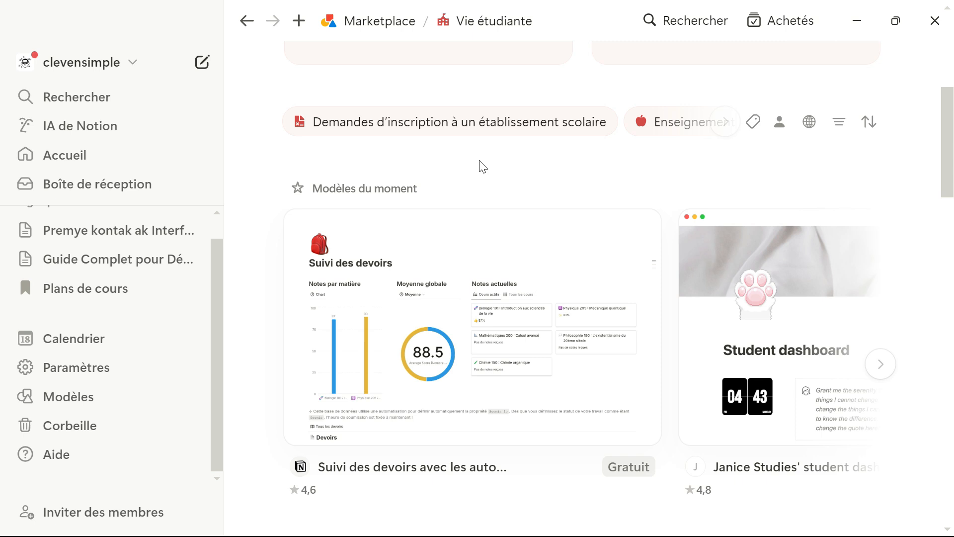
pyautogui.scroll(-1, 493, 310)
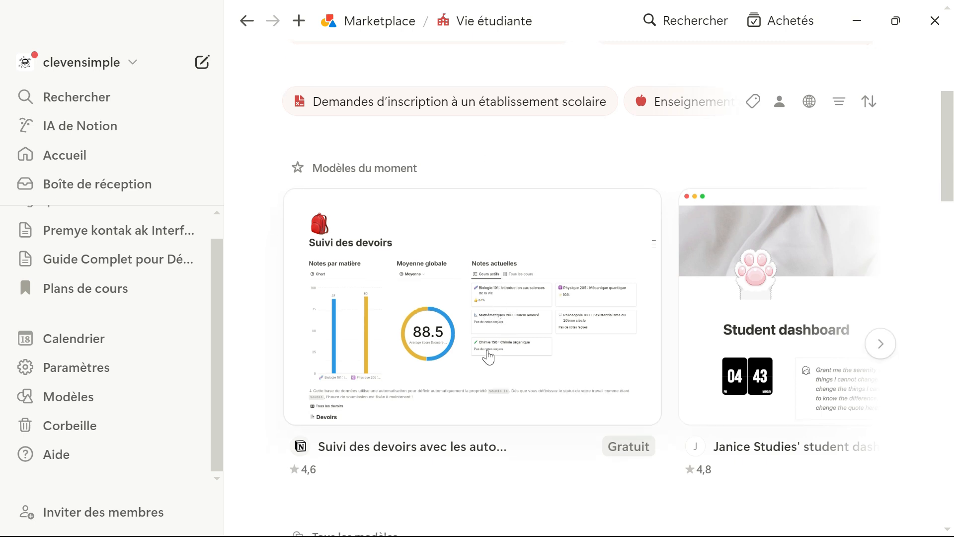
# - Browse the Modèles du moment carousel in Vie étudiante up to Travaux d'équipe, and look through the subcategory filters
pyautogui.scroll(-1, 473, 339)
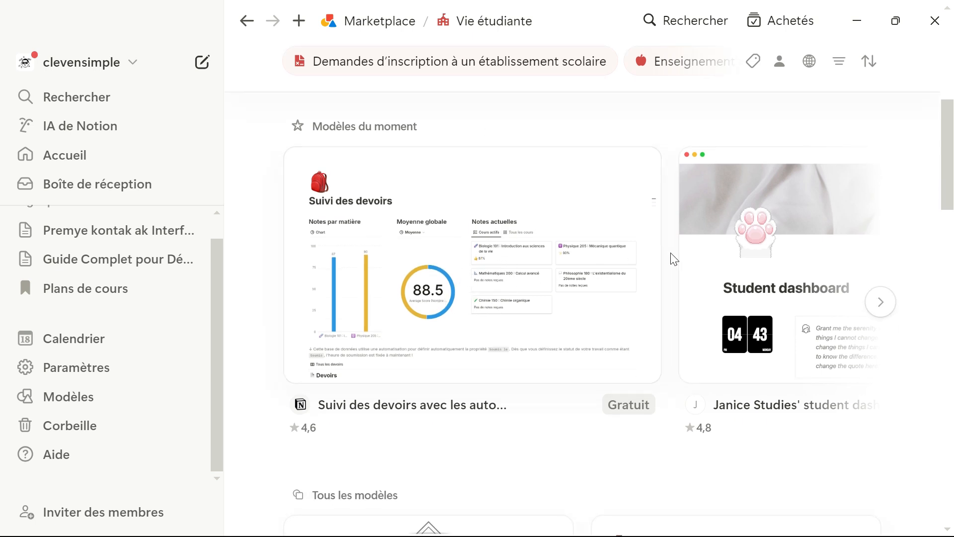
pyautogui.click(881, 300)
pyautogui.click(880, 301)
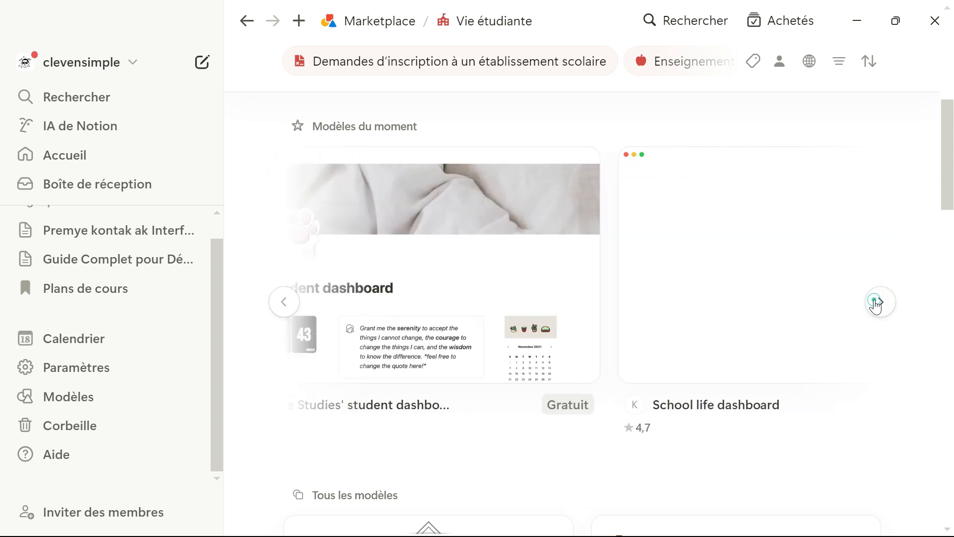
pyautogui.click(877, 302)
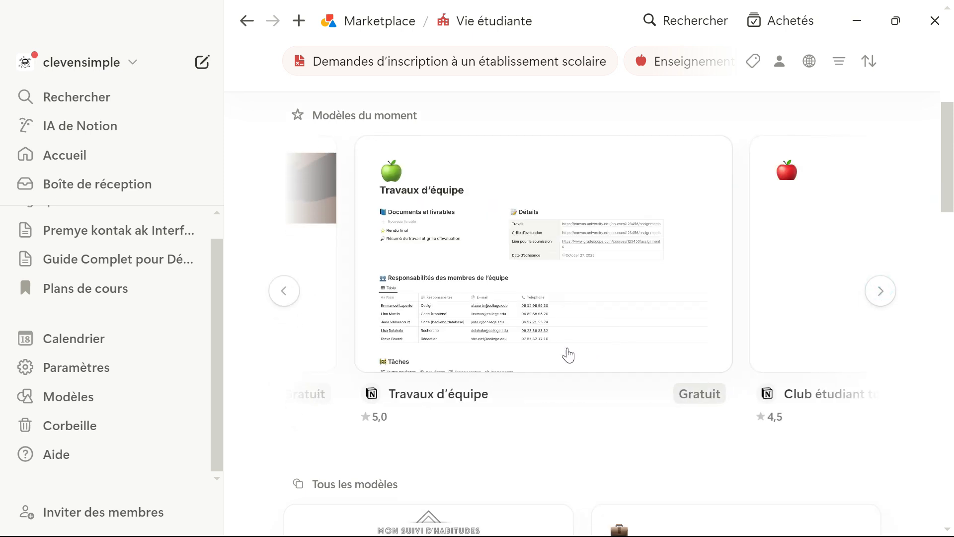
pyautogui.scroll(-3, 566, 353)
pyautogui.scroll(2, 619, 222)
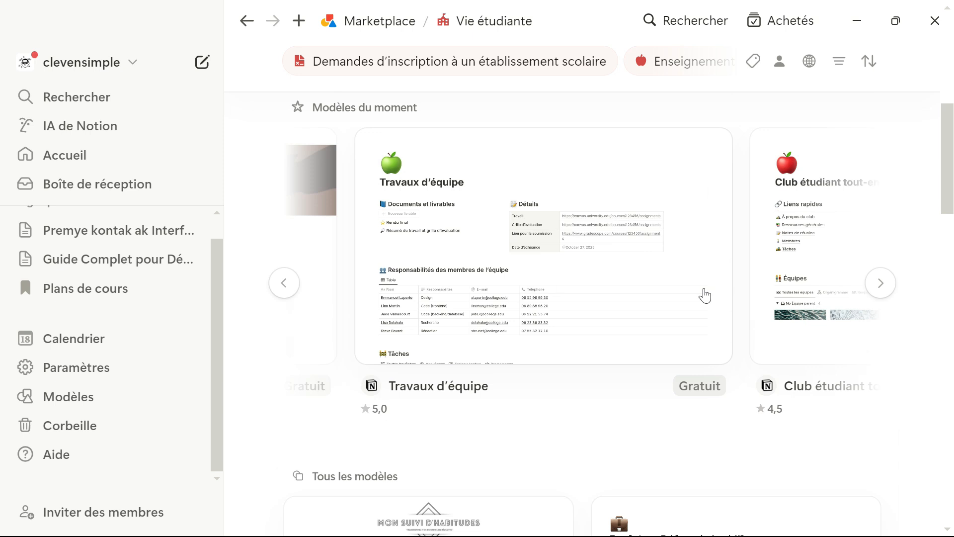
pyautogui.scroll(8, 849, 259)
pyautogui.scroll(-4, 754, 358)
pyautogui.hscroll(2, 561, 232)
pyautogui.scroll(-2, 606, 171)
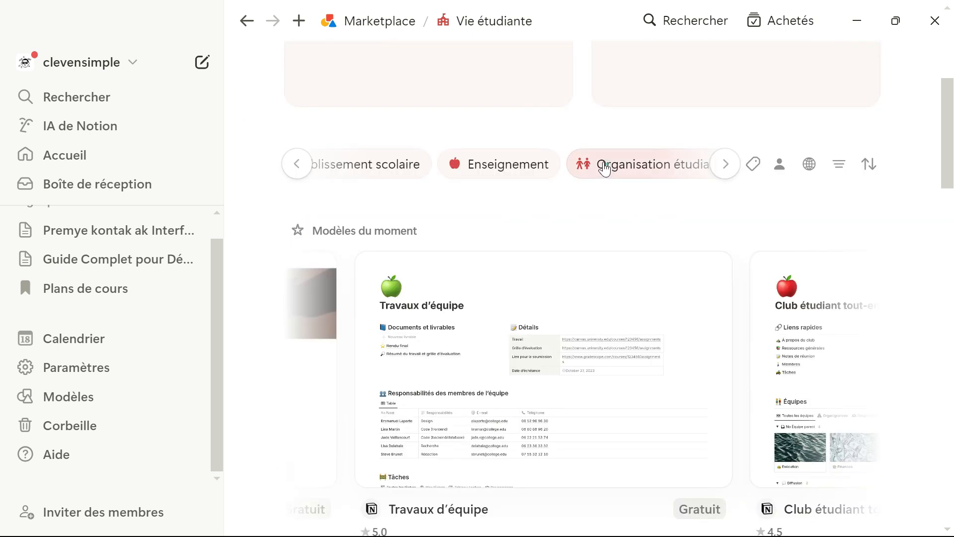
# - Filter the Vie étudiante templates by Organisation étudiante and browse the featured and Tous les modèles listings
pyautogui.click(605, 168)
pyautogui.scroll(-8, 507, 267)
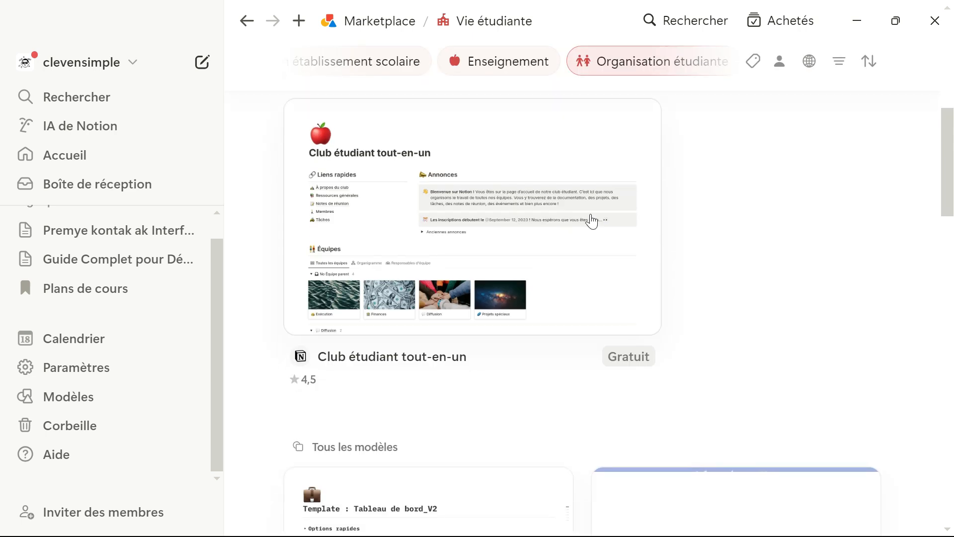
pyautogui.scroll(-3, 524, 323)
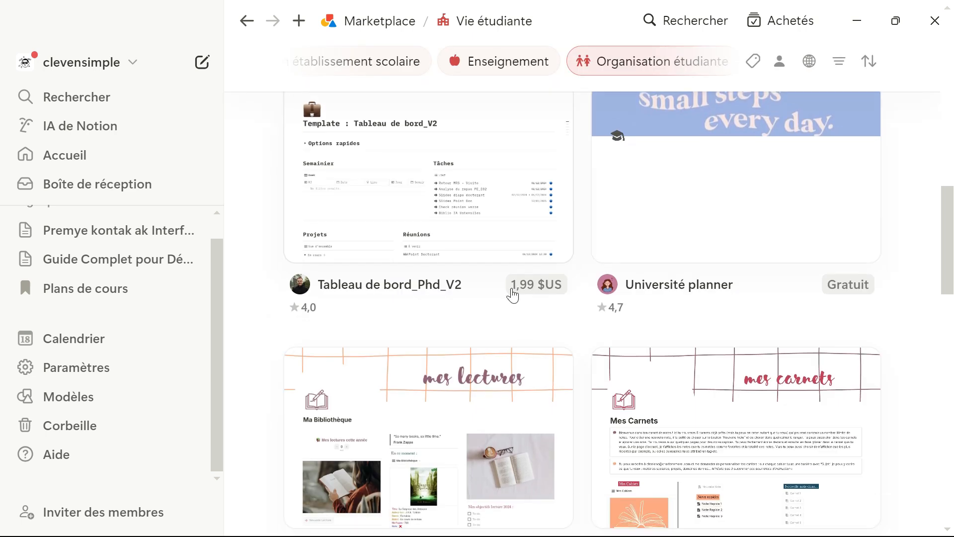
pyautogui.scroll(2, 498, 279)
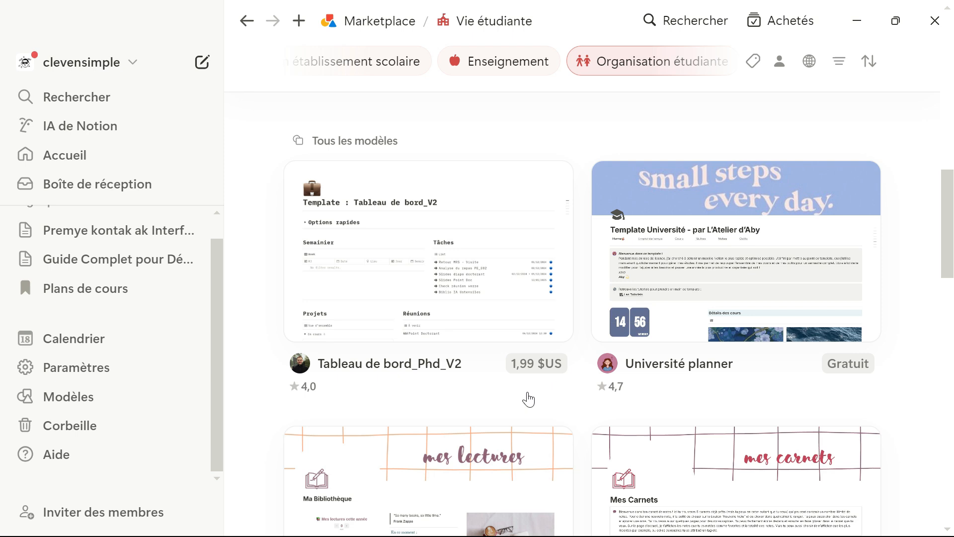
pyautogui.scroll(-10, 587, 328)
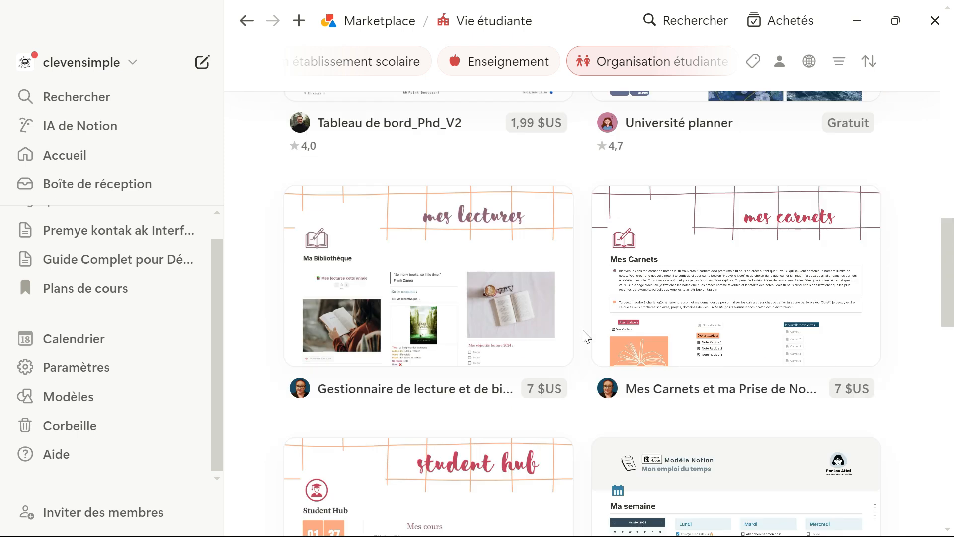
pyautogui.scroll(-14, 589, 310)
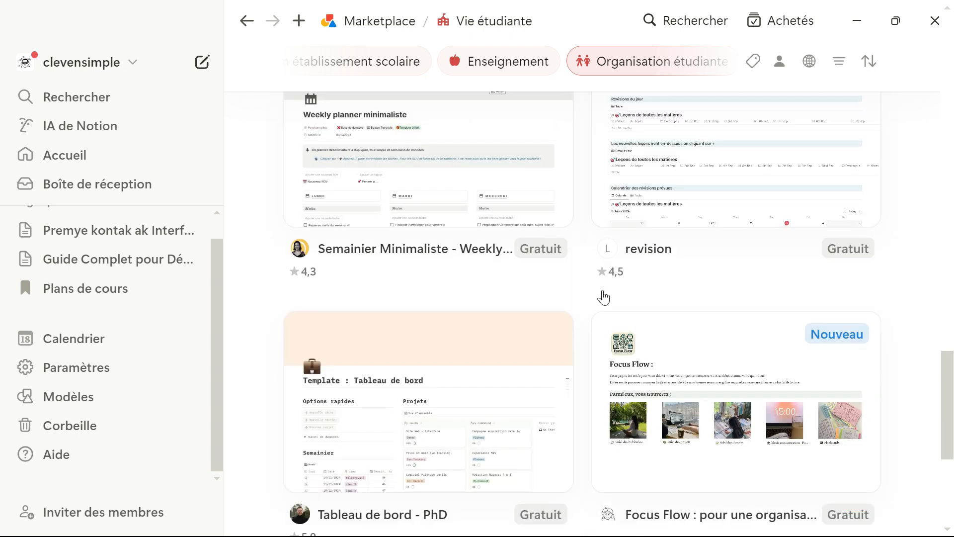
pyautogui.scroll(-9, 605, 323)
pyautogui.scroll(9, 605, 321)
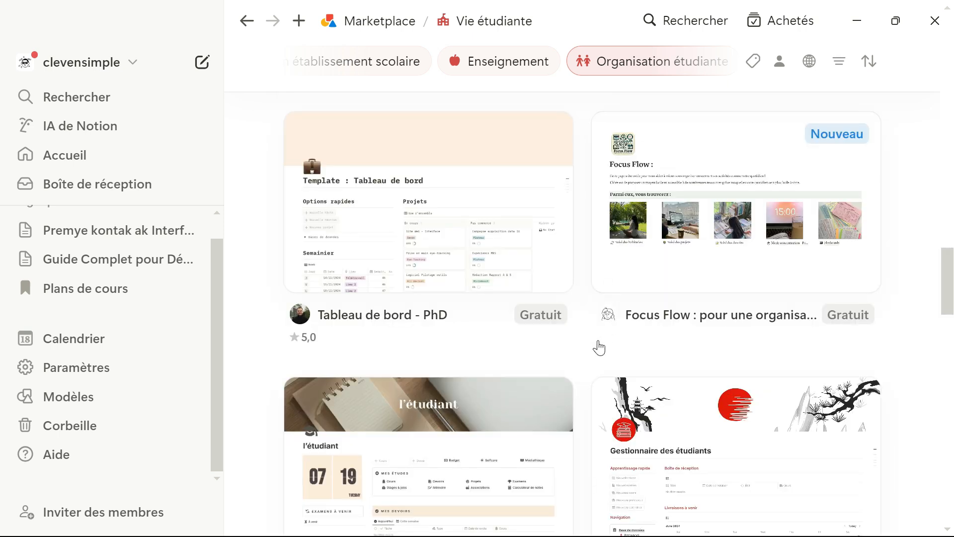
pyautogui.scroll(-3, 599, 367)
pyautogui.scroll(-3, 612, 262)
pyautogui.scroll(-10, 464, 305)
# - Add the Page d'accueil du club template to the workspace and open the added page
pyautogui.click(462, 300)
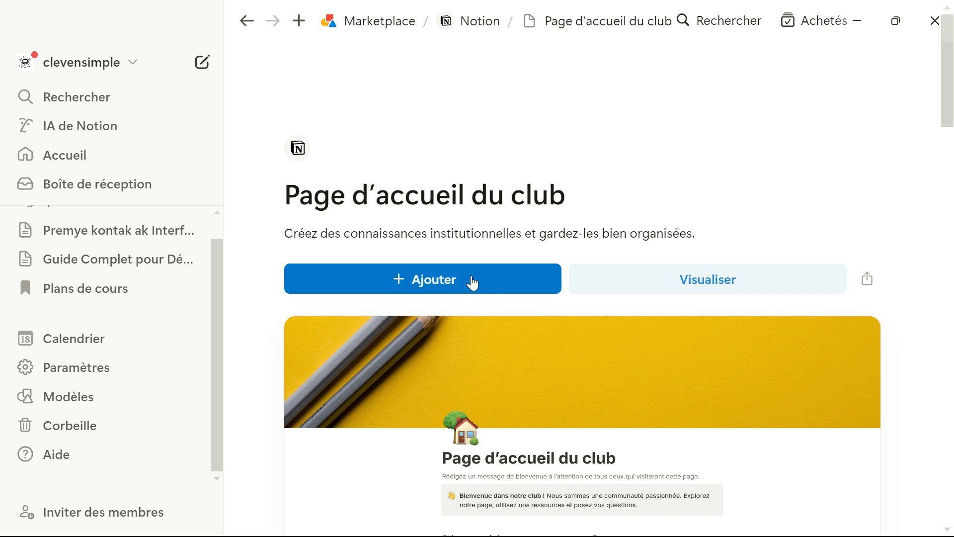
pyautogui.click(473, 280)
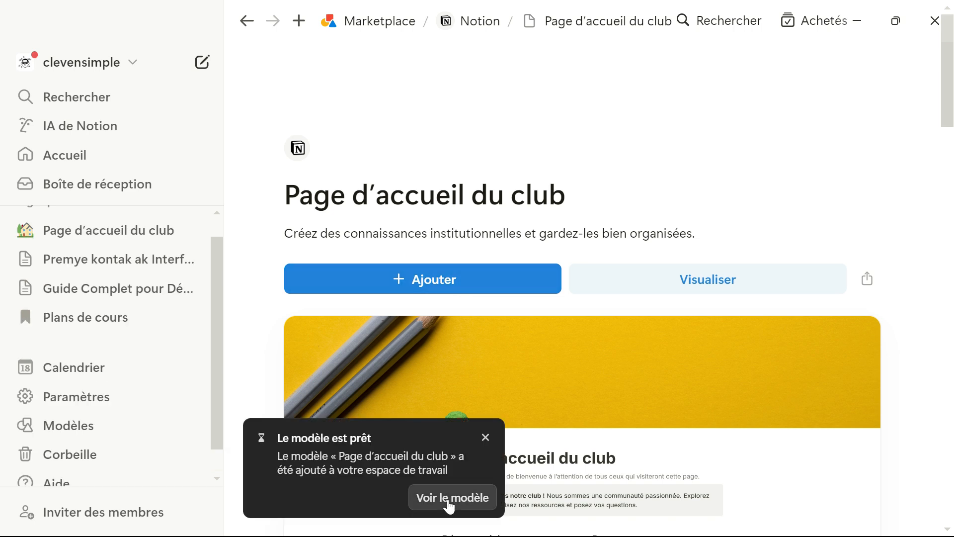
pyautogui.click(450, 498)
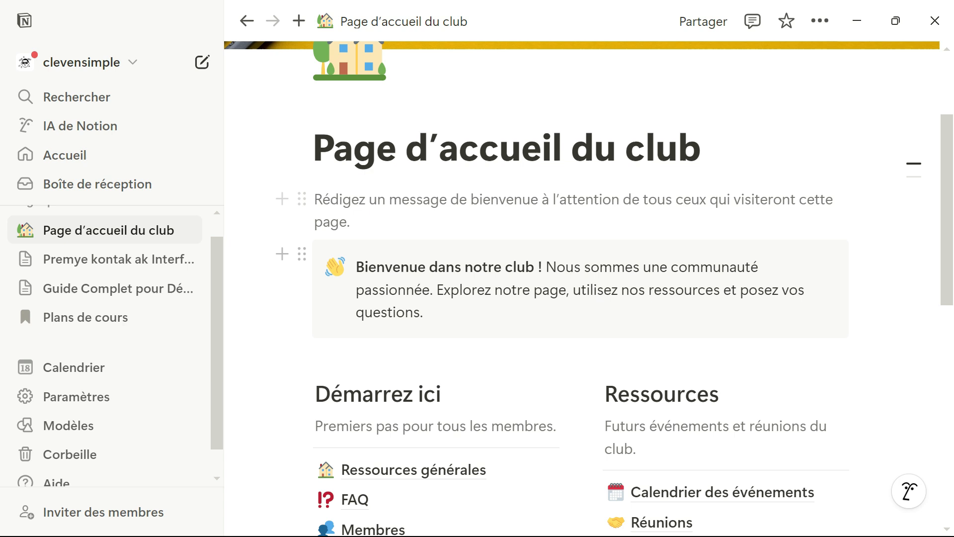
# - Examine the Page d'accueil du club page, including its Démarrez ici, Ressources and Membres sections and the publishing instructions
pyautogui.scroll(-15, 447, 260)
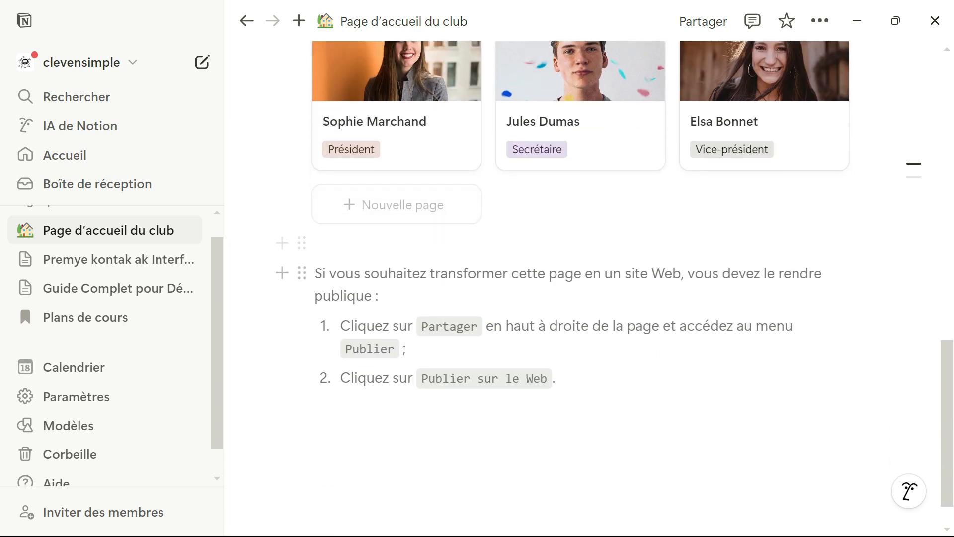
pyautogui.scroll(15, 541, 308)
pyautogui.scroll(-4, 541, 308)
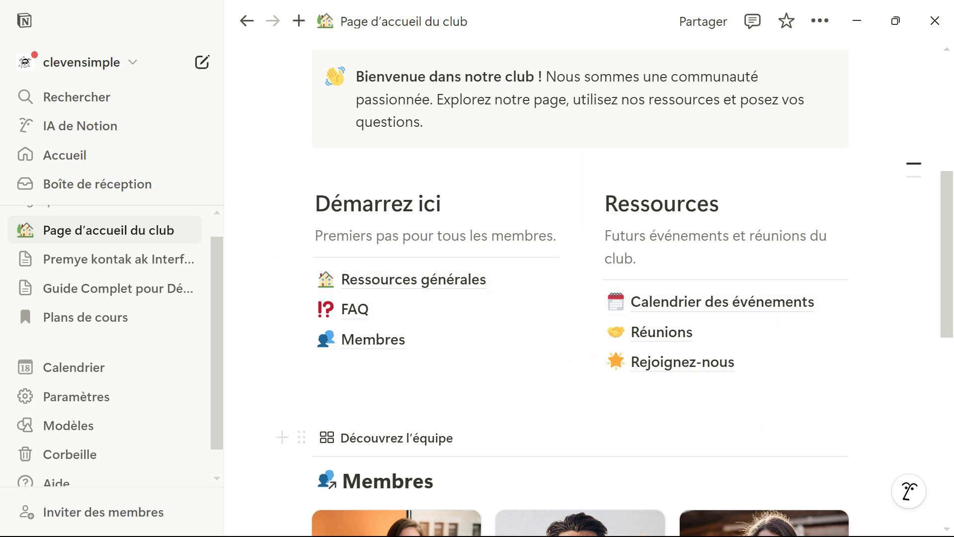
pyautogui.scroll(-3, 348, 298)
pyautogui.scroll(-2, 323, 248)
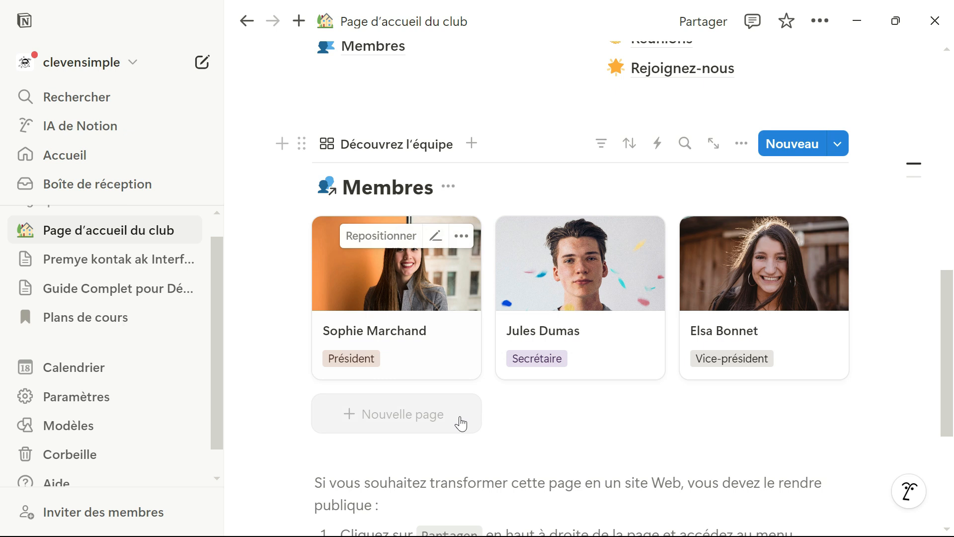
pyautogui.scroll(-4, 457, 377)
pyautogui.scroll(15, 454, 373)
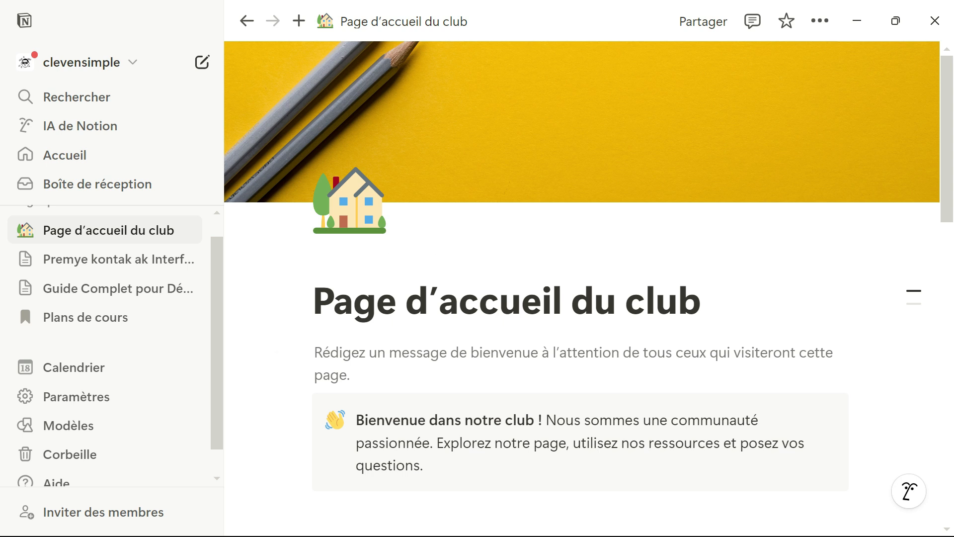
pyautogui.scroll(-3, 348, 258)
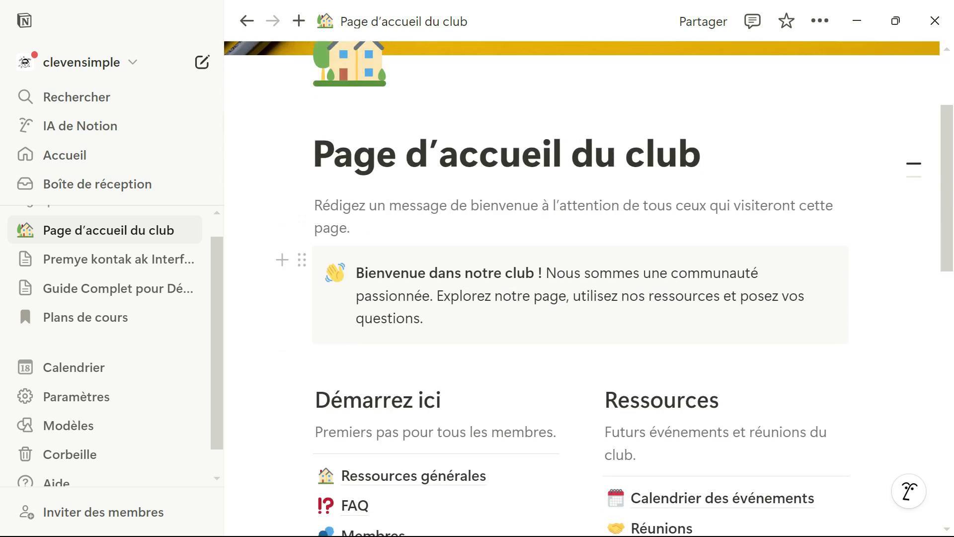
pyautogui.scroll(-1, 582, 289)
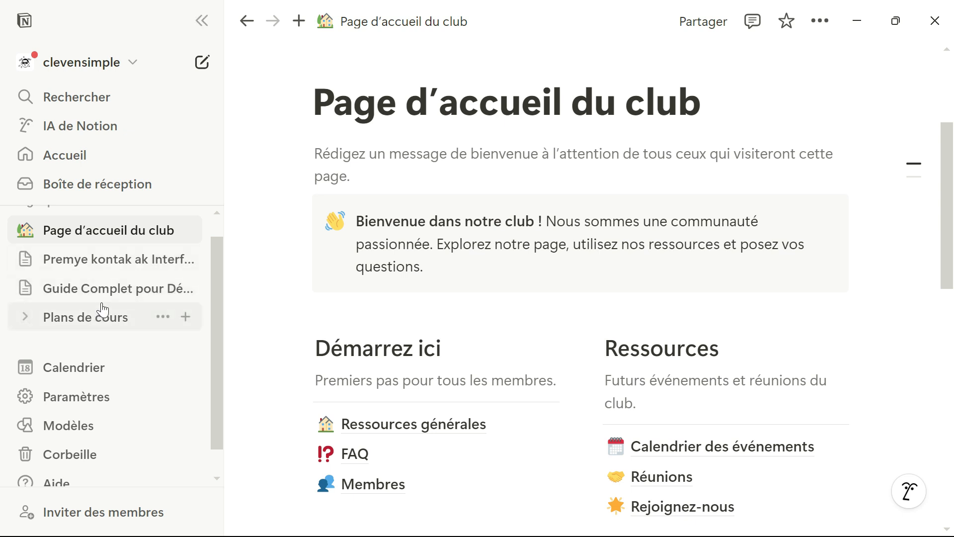
# - Open the page "Premye kontak ak Interface la" with the sidebar hidden, and highlight its text from "1. Zòn Goch" into section 2
pyautogui.scroll(1, 104, 323)
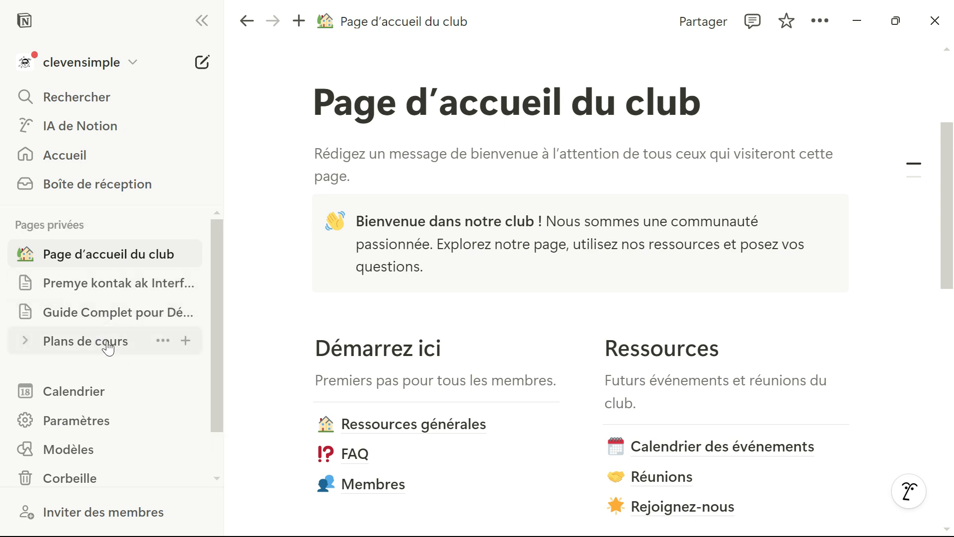
pyautogui.click(105, 291)
pyautogui.click(202, 20)
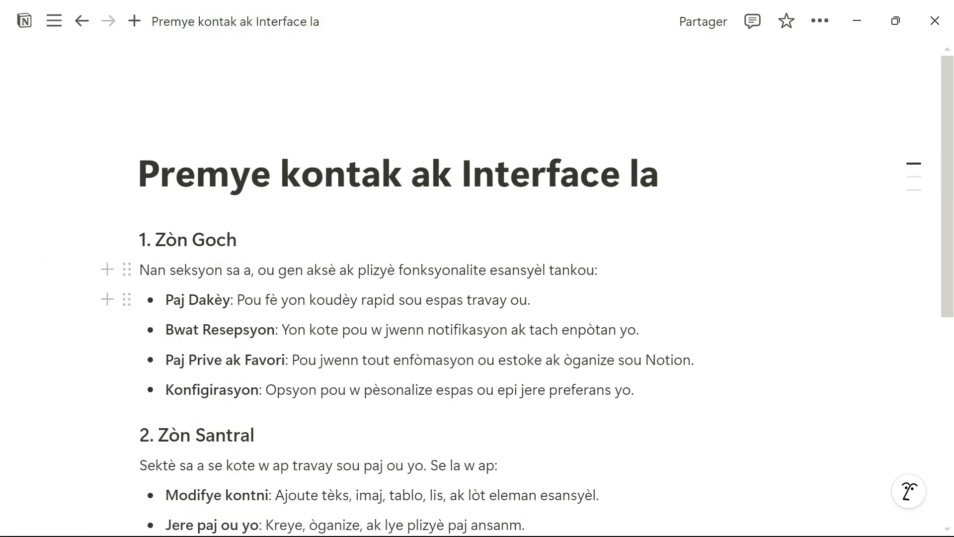
pyautogui.scroll(-3, 477, 298)
pyautogui.scroll(2, 477, 268)
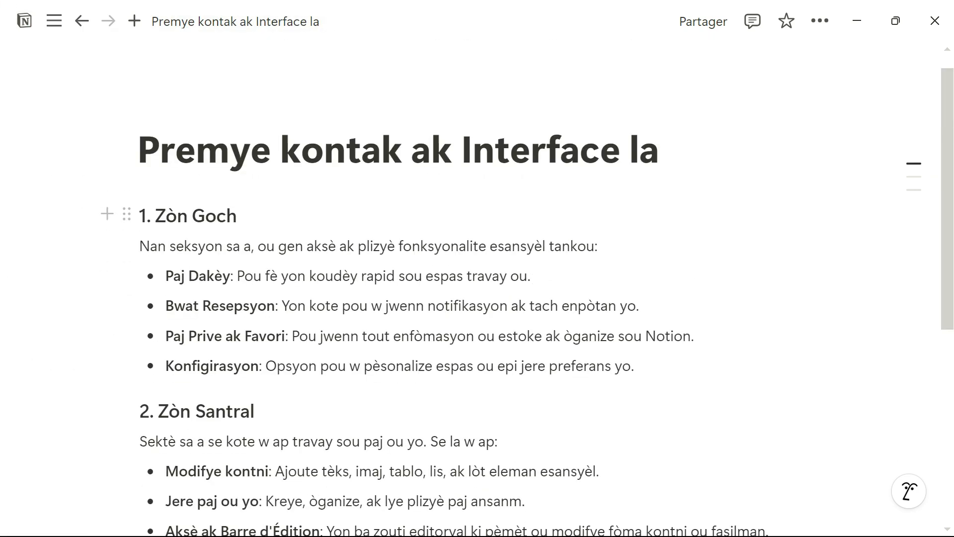
pyautogui.moveTo(137, 214); pyautogui.dragTo(298, 527)
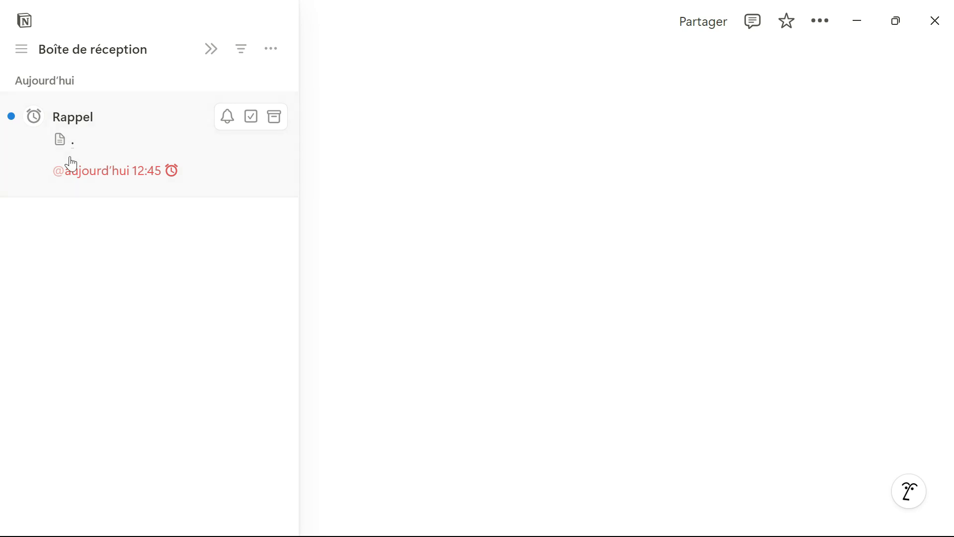
pyautogui.click(211, 48)
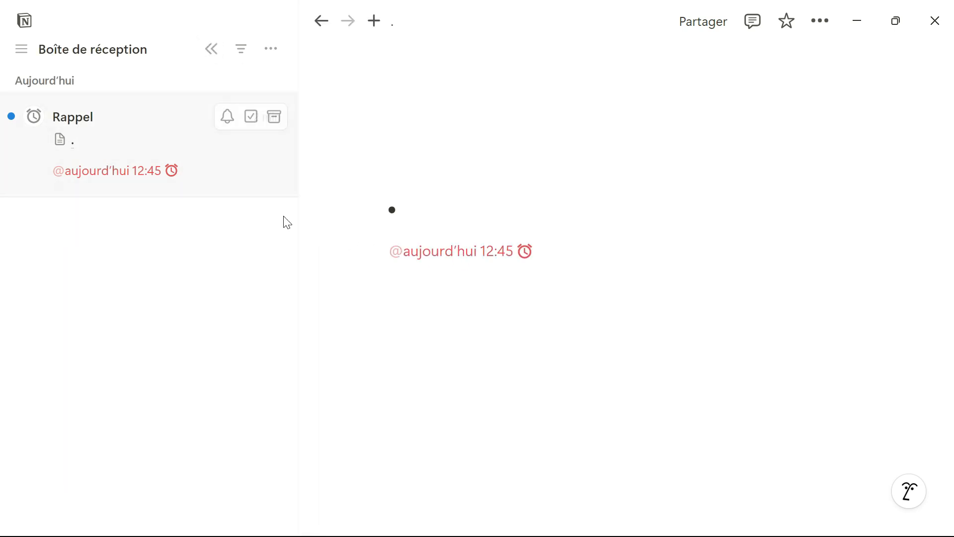
pyautogui.click(551, 251)
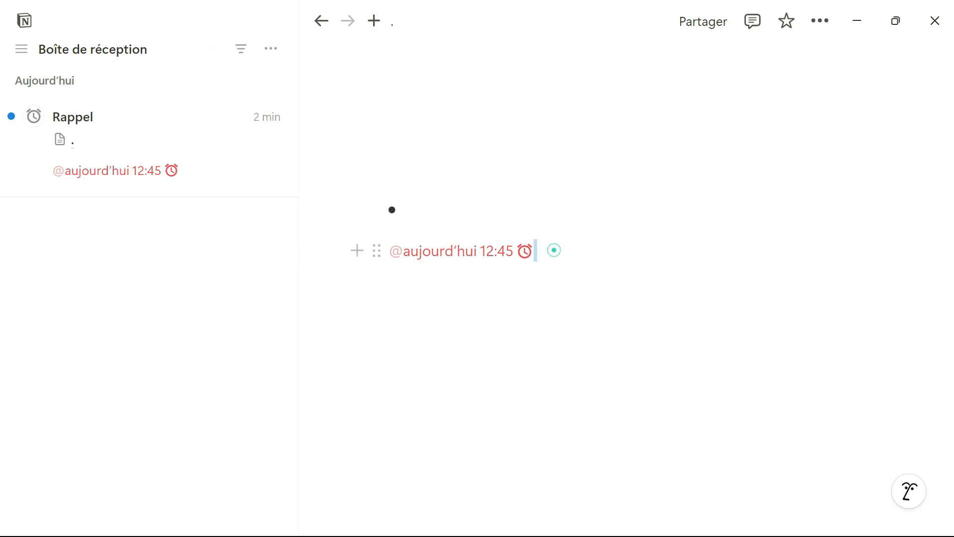
# - Create a new page containing the line "Kounye mwen pral montre nou kijan pou itilize bar dedition an"
pyautogui.hotkey('ctrl', 'n')
pyautogui.write('Kounye mwen p')
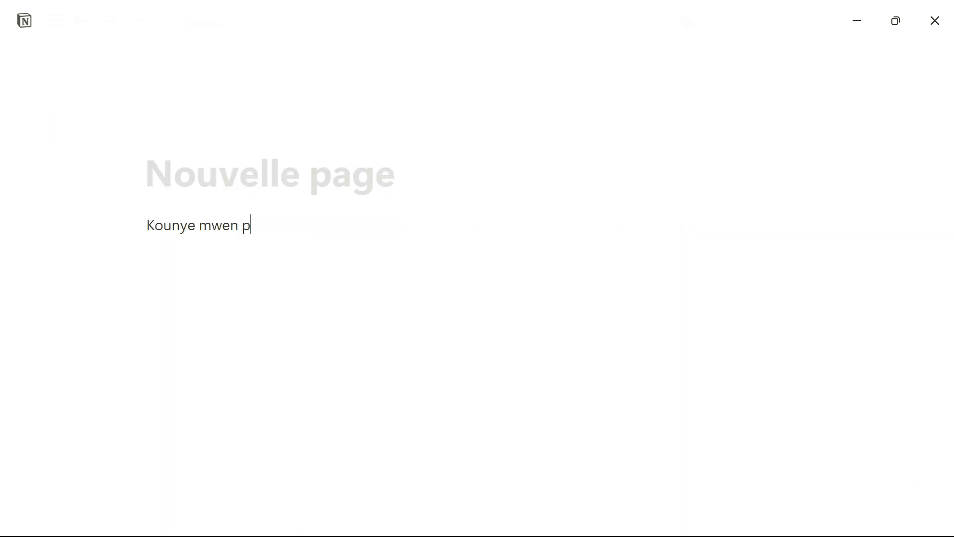
pyautogui.write('ral montre nou k')
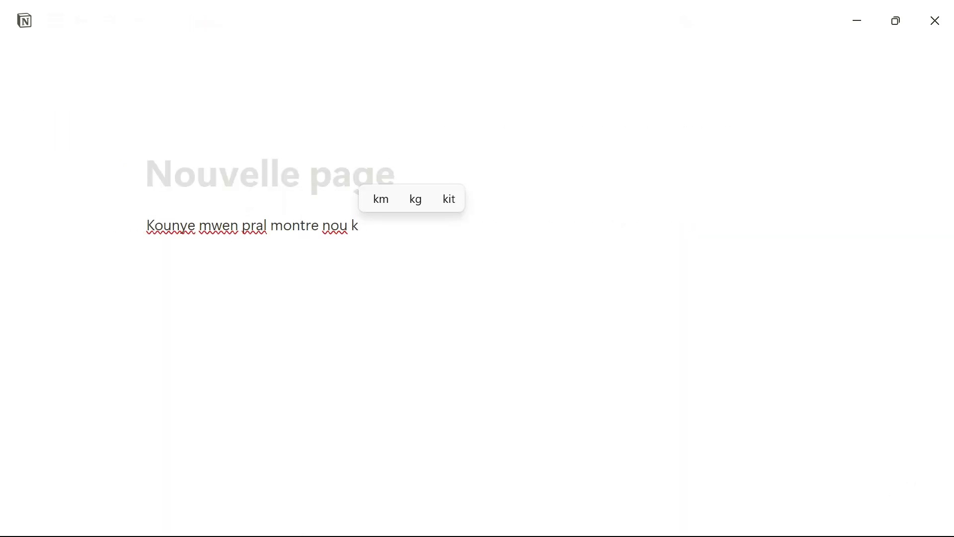
pyautogui.write('ijan pou itilize bar dedit')
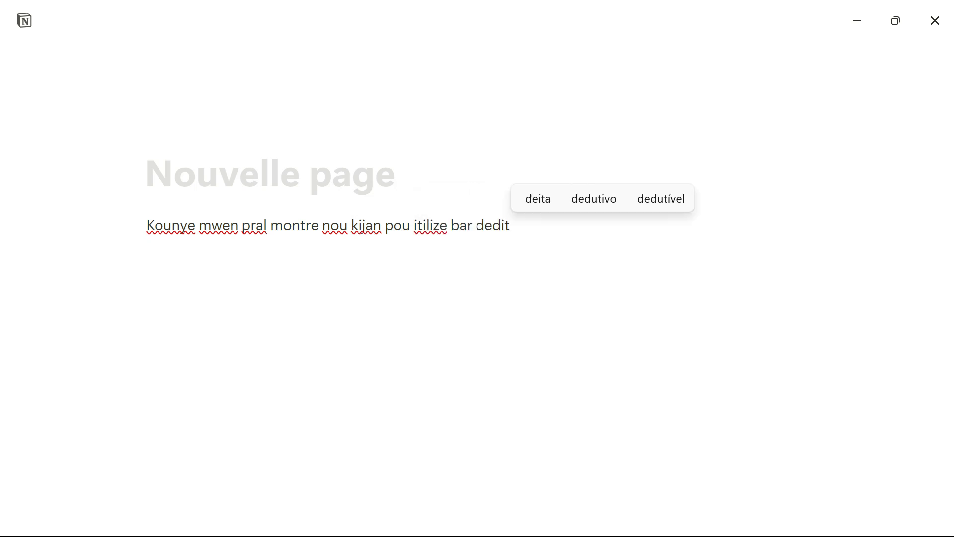
pyautogui.write('ion an')
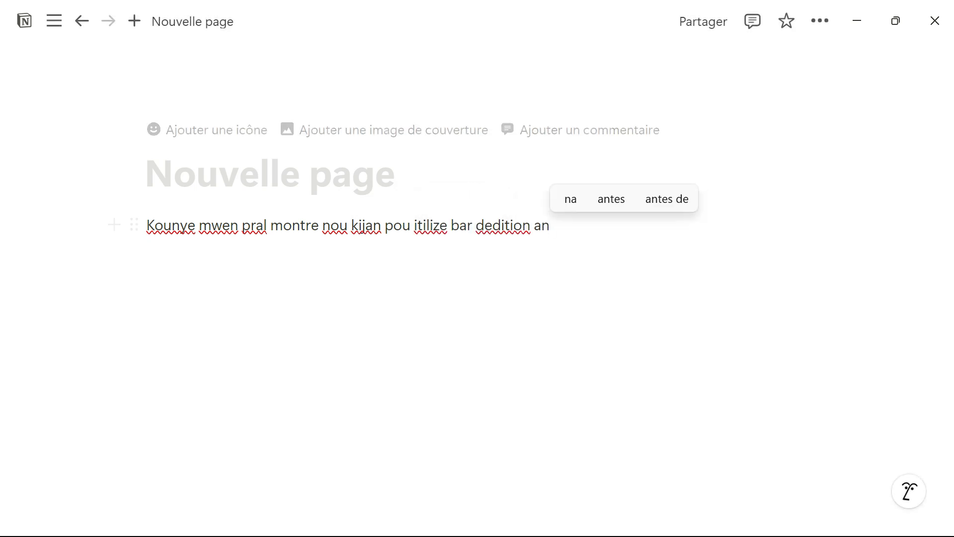
pyautogui.click(416, 171)
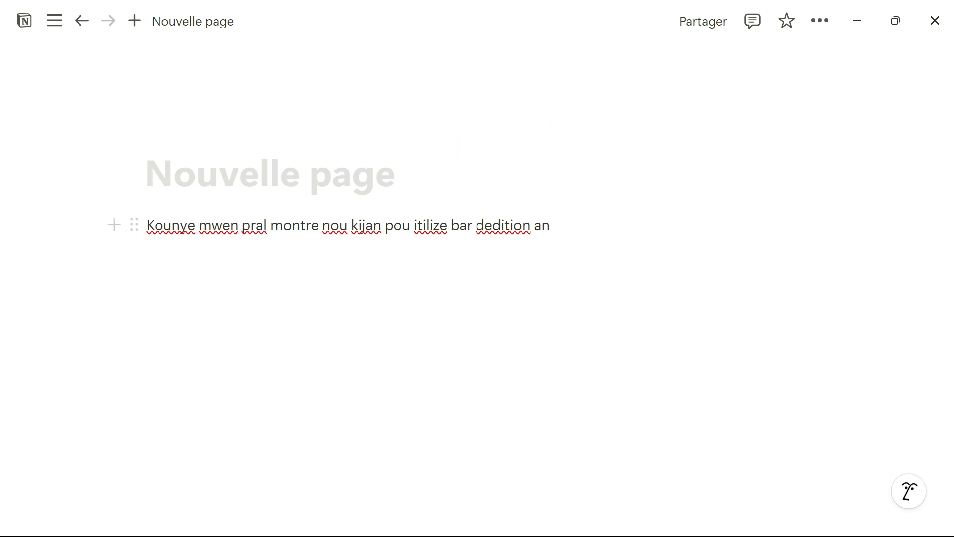
# - Select "Kounye mwen pral", check the text colour options, and try bold on the selection before removing it
pyautogui.moveTo(266, 224); pyautogui.dragTo(147, 225)
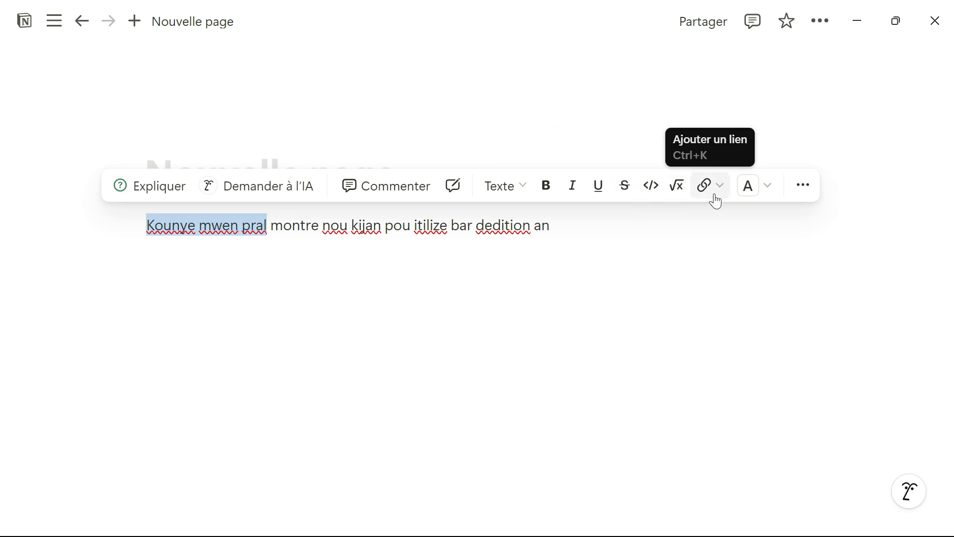
pyautogui.click(770, 188)
pyautogui.click(770, 188)
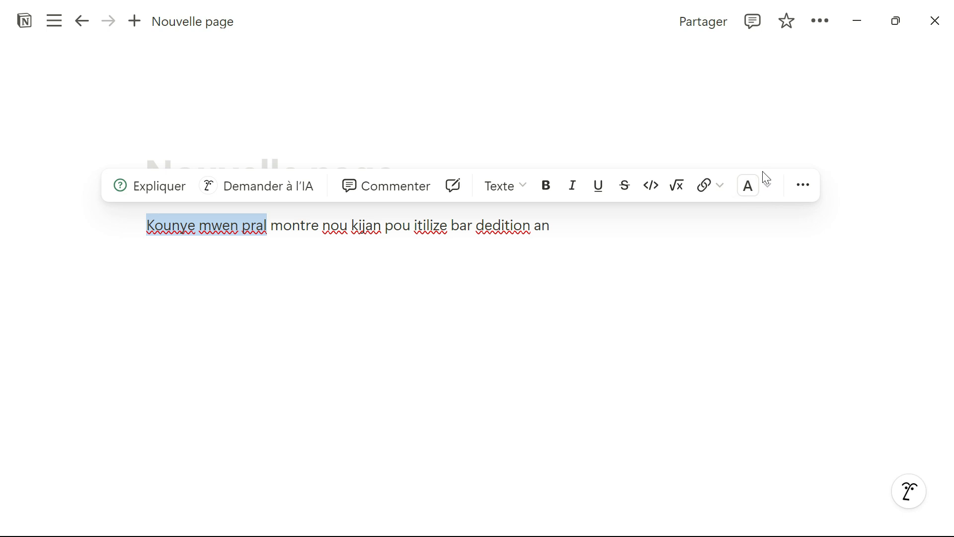
pyautogui.click(547, 187)
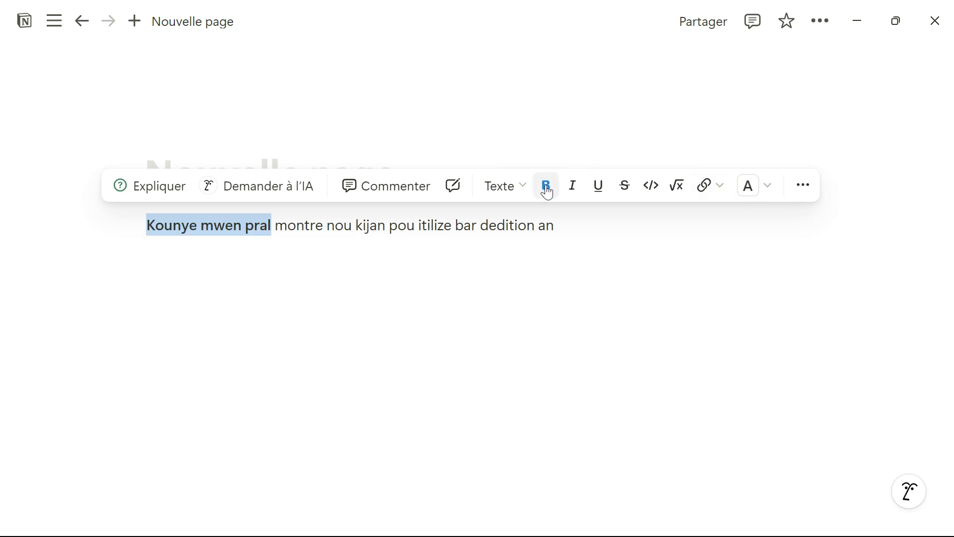
pyautogui.click(547, 189)
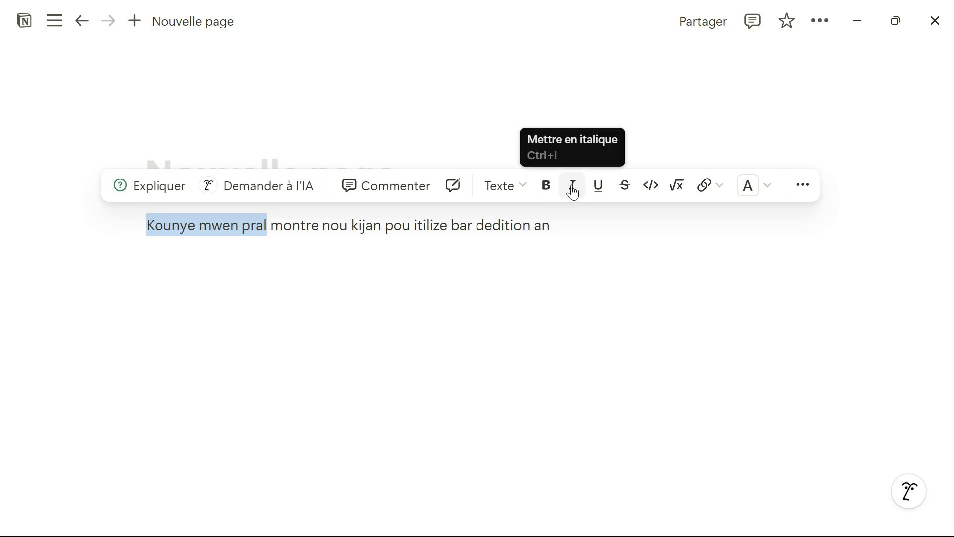
# - Try italic, underline, strikethrough and inline code on "Kounye mwen pral", removing each format before the next
pyautogui.click(573, 192)
pyautogui.click(575, 191)
pyautogui.click(599, 192)
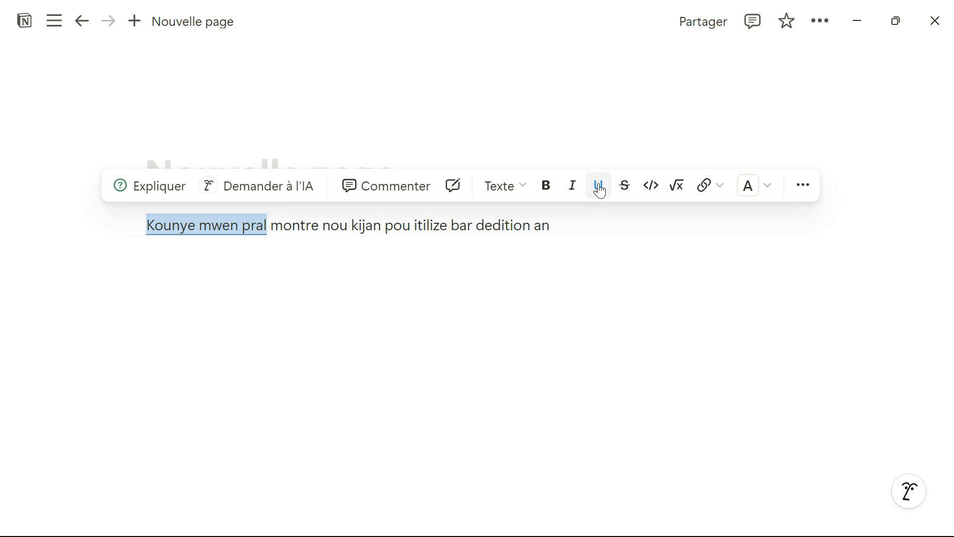
pyautogui.click(601, 191)
pyautogui.click(623, 188)
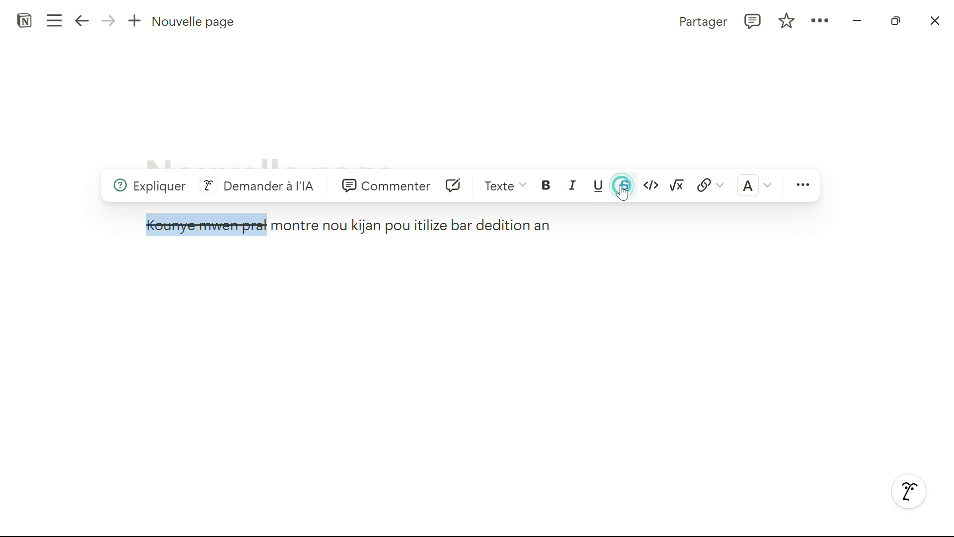
pyautogui.click(625, 193)
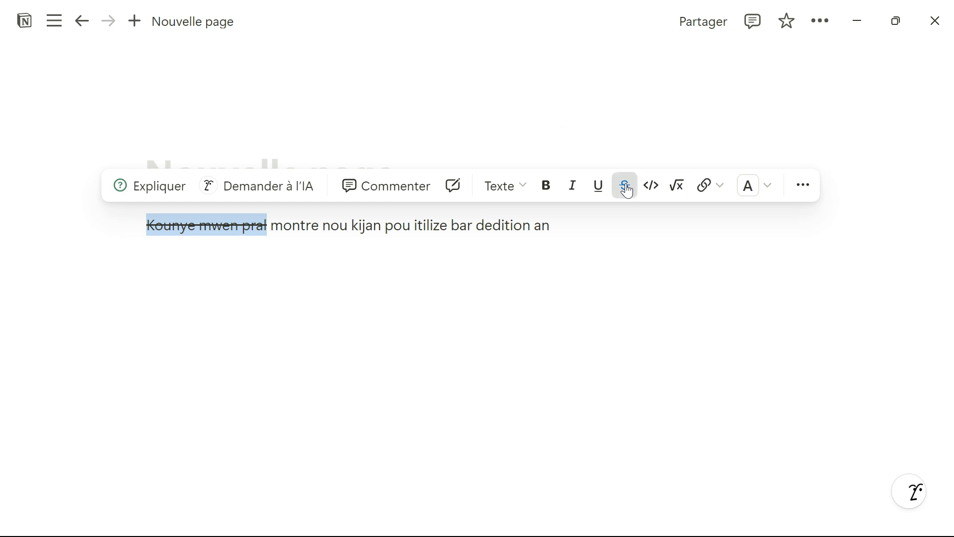
pyautogui.click(654, 192)
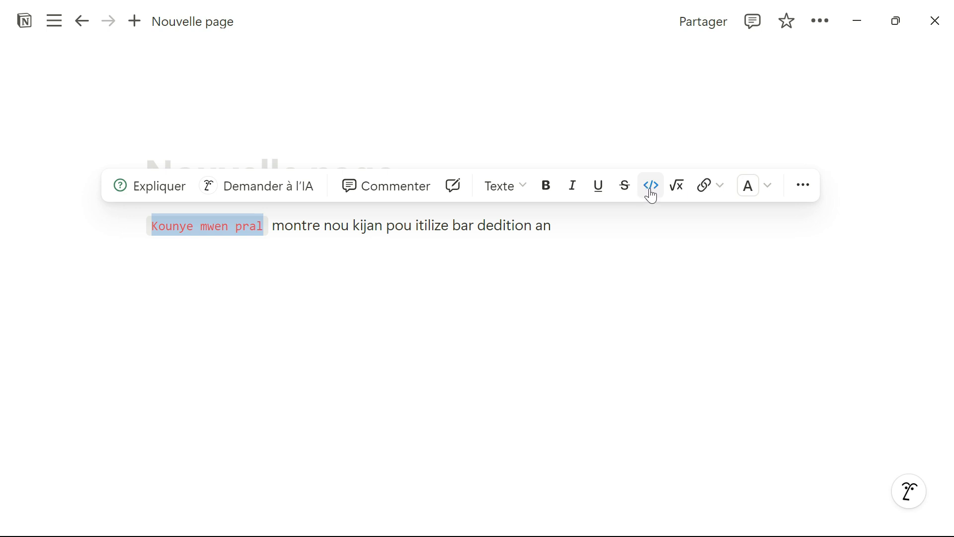
pyautogui.click(654, 193)
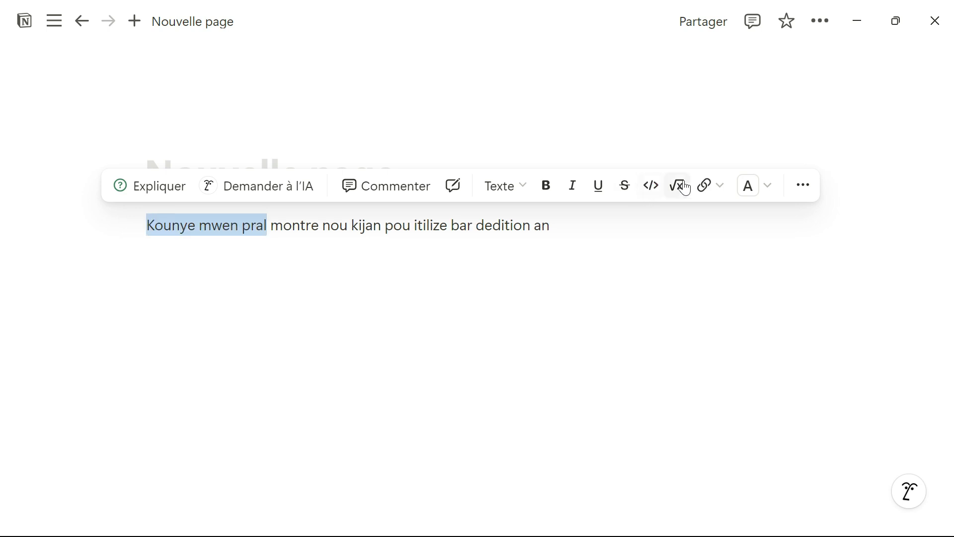
# - Link the selected text "Kounye mwen pral" to the page "Page d'accueil du club"
pyautogui.click(723, 188)
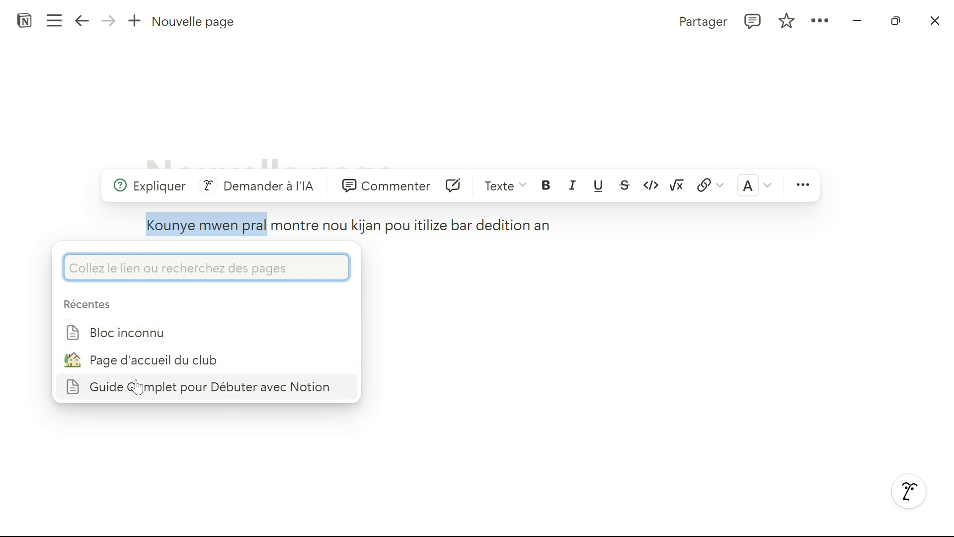
pyautogui.click(188, 364)
pyautogui.click(189, 360)
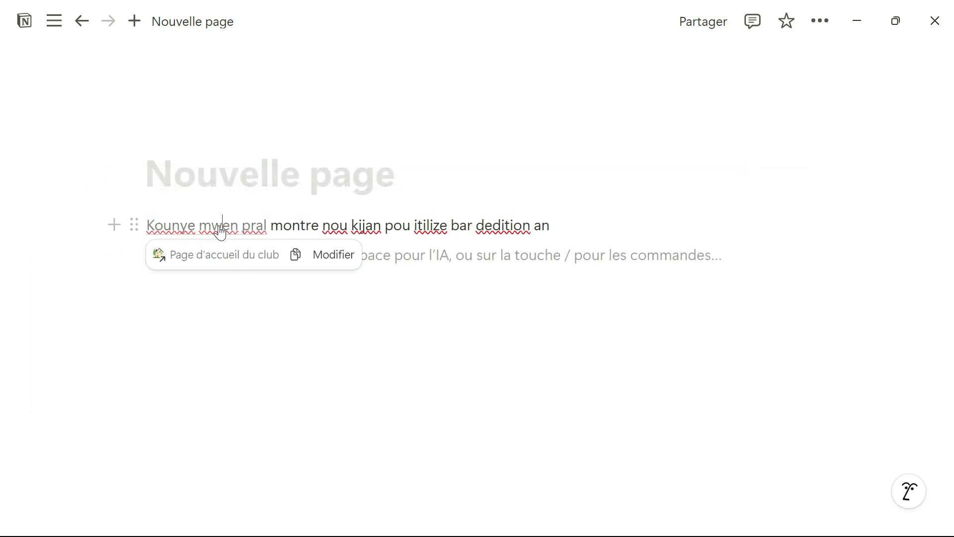
# - Follow the link on "Kounye mwen pral" to its page, check the link options for "Rédigez" and dismiss them
pyautogui.click(221, 230)
pyautogui.scroll(-1, 470, 298)
pyautogui.scroll(-1, 169, 259)
pyautogui.doubleClick(169, 255)
pyautogui.hotkey('ctrl', 'k')
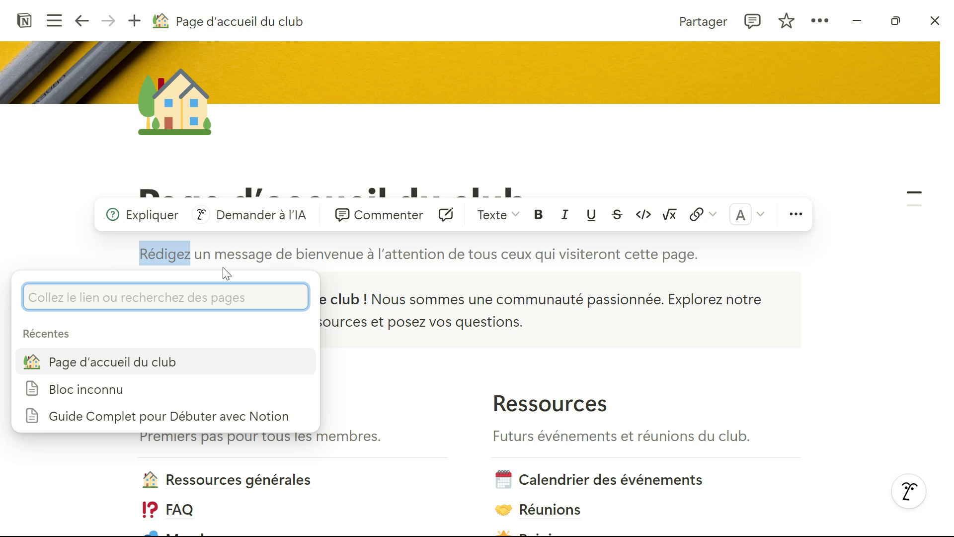
pyautogui.click(216, 254)
pyautogui.click(197, 256)
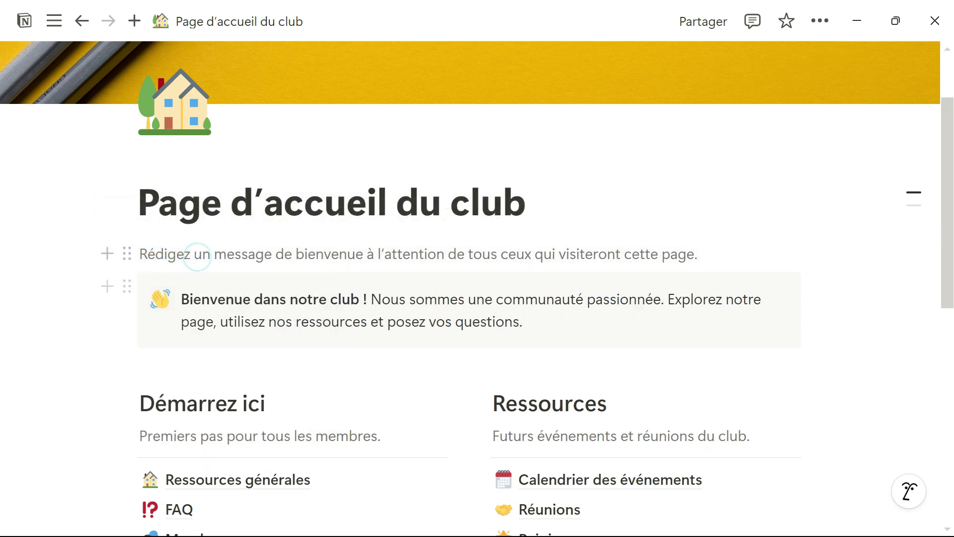
# - Return to the untitled new page and remove the link from "Kounye mwen pral", then dismiss the link options
pyautogui.moveTo(53, 21)
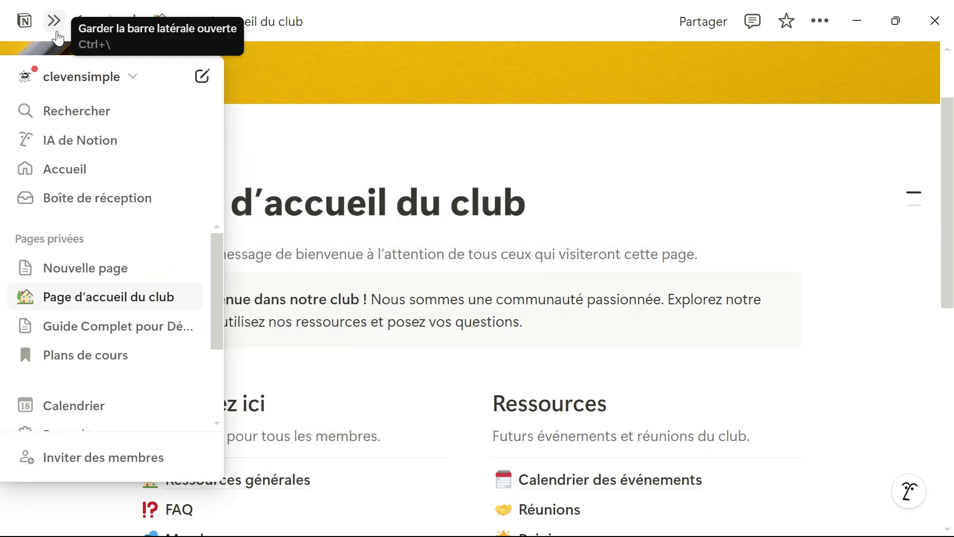
pyautogui.click(95, 272)
pyautogui.moveTo(248, 232)
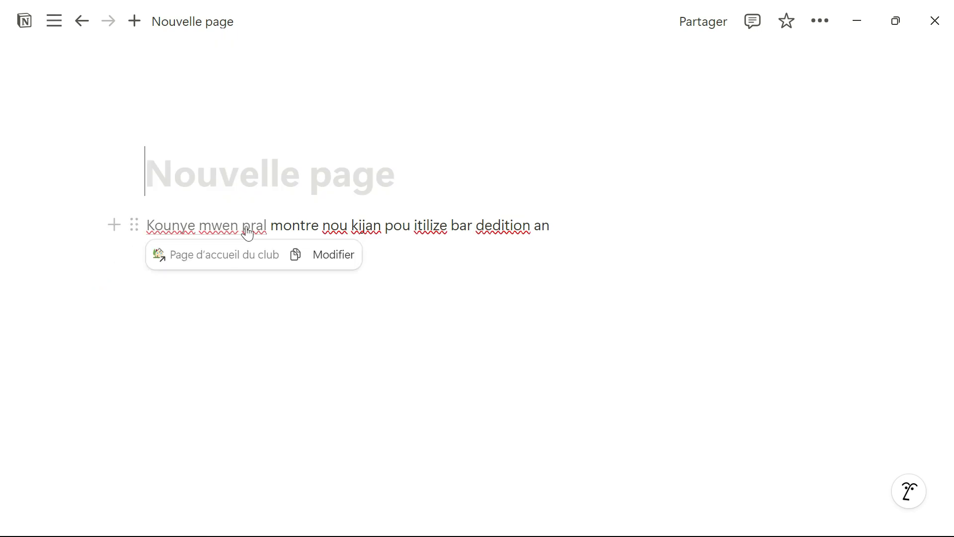
pyautogui.click(321, 255)
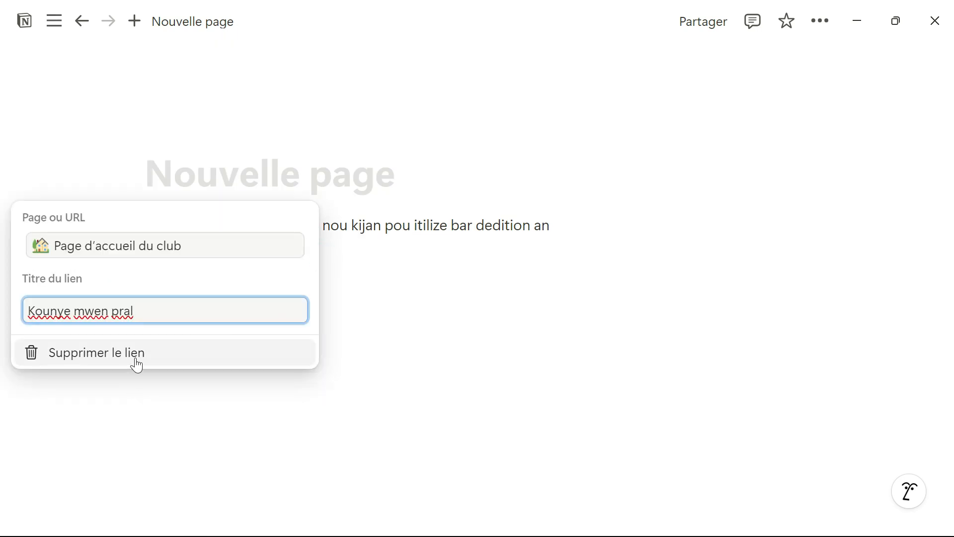
pyautogui.click(135, 357)
pyautogui.click(704, 186)
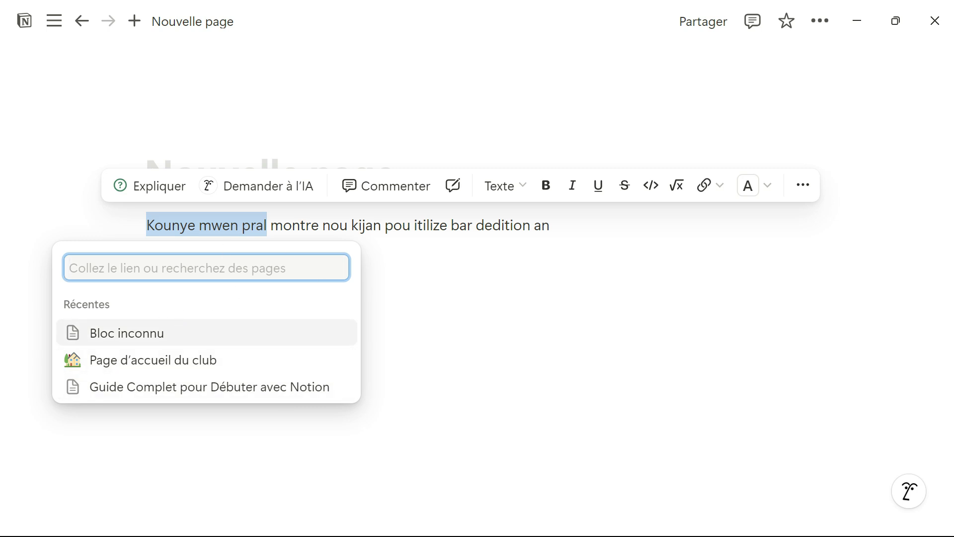
pyautogui.press('Escape')
# - Apply a green background to "Kounye mwen pral" and deselect the text
pyautogui.click(768, 186)
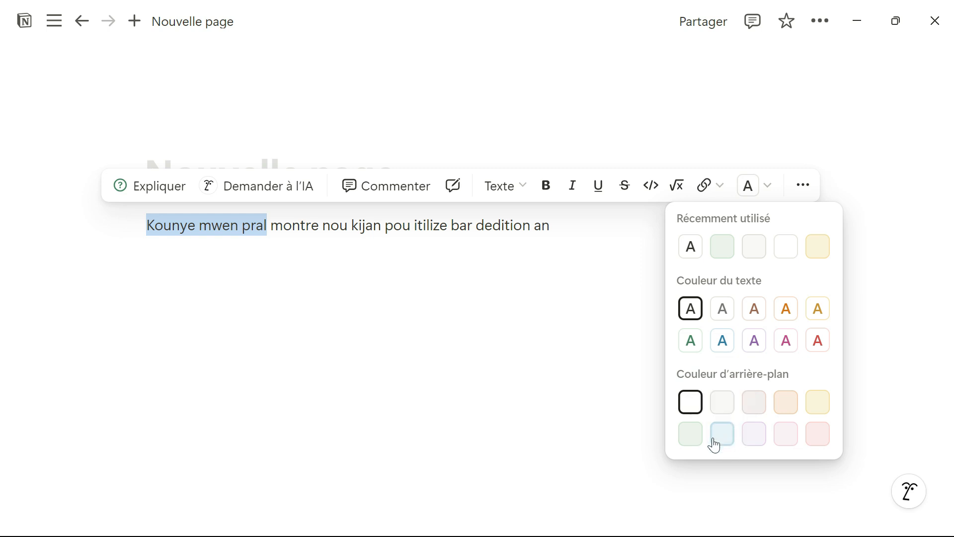
pyautogui.click(693, 437)
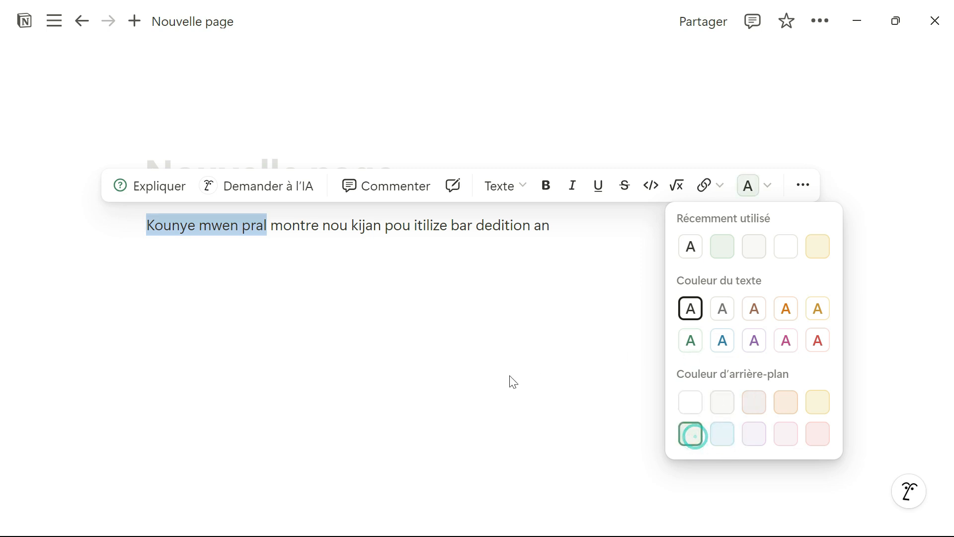
pyautogui.click(486, 375)
pyautogui.click(334, 361)
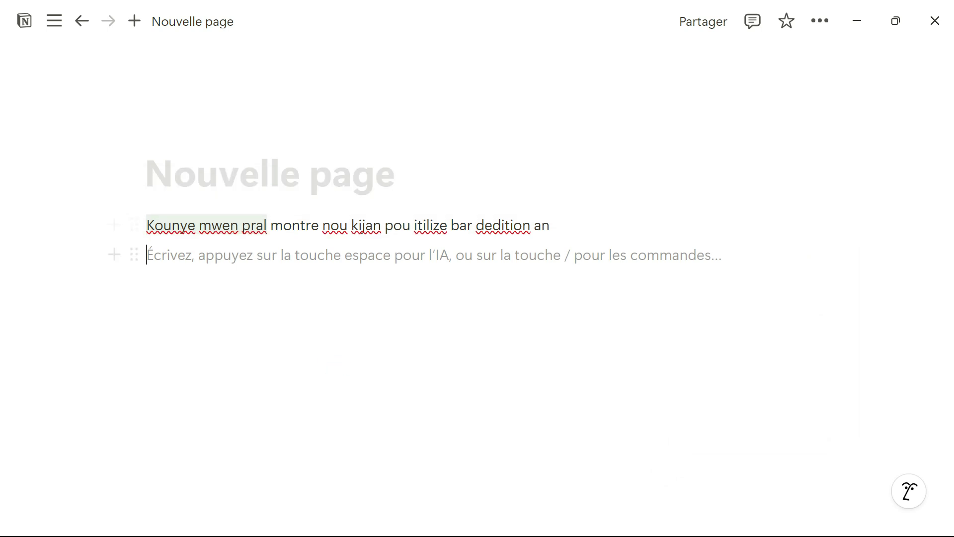
# - Select "Kounye mwen pral" again, give it a blue background and deselect it
pyautogui.moveTo(267, 225); pyautogui.dragTo(146, 225)
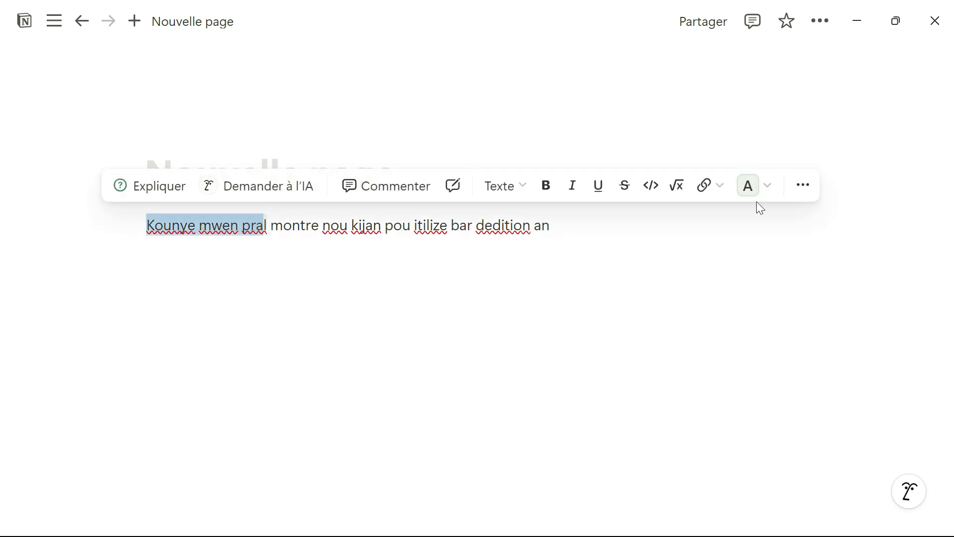
pyautogui.click(768, 191)
pyautogui.click(722, 435)
pyautogui.click(486, 405)
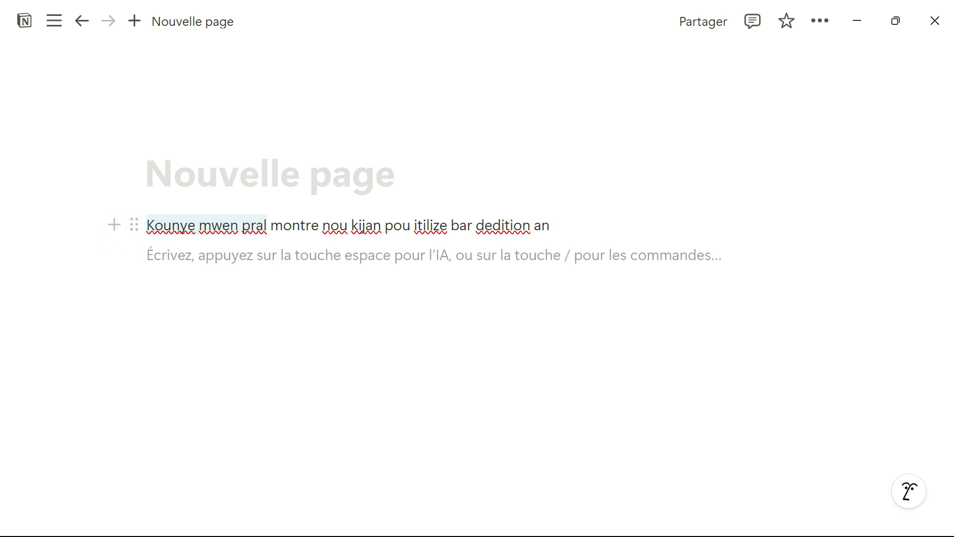
# - Examine the block actions for the "Kounye mwen pral" line, including its text and background colour options
pyautogui.click(133, 230)
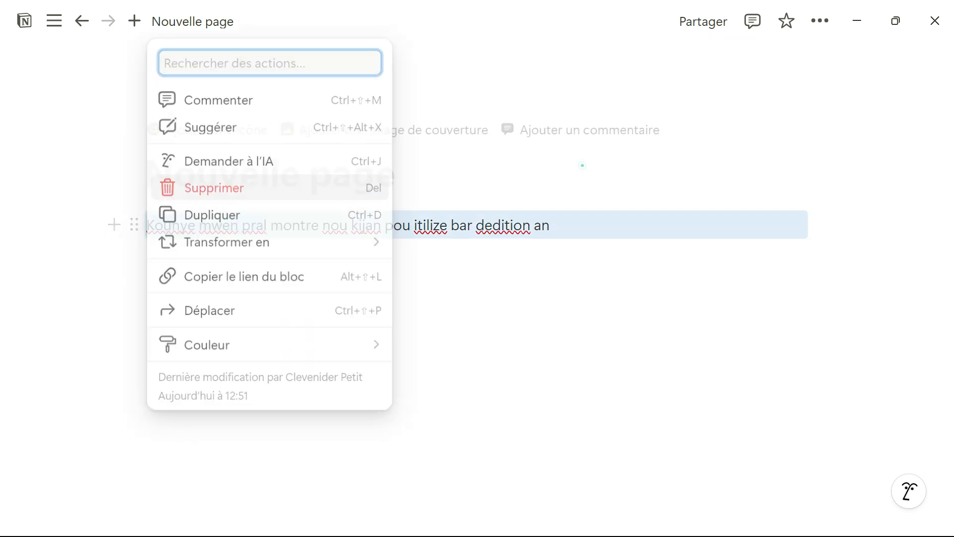
pyautogui.click(583, 165)
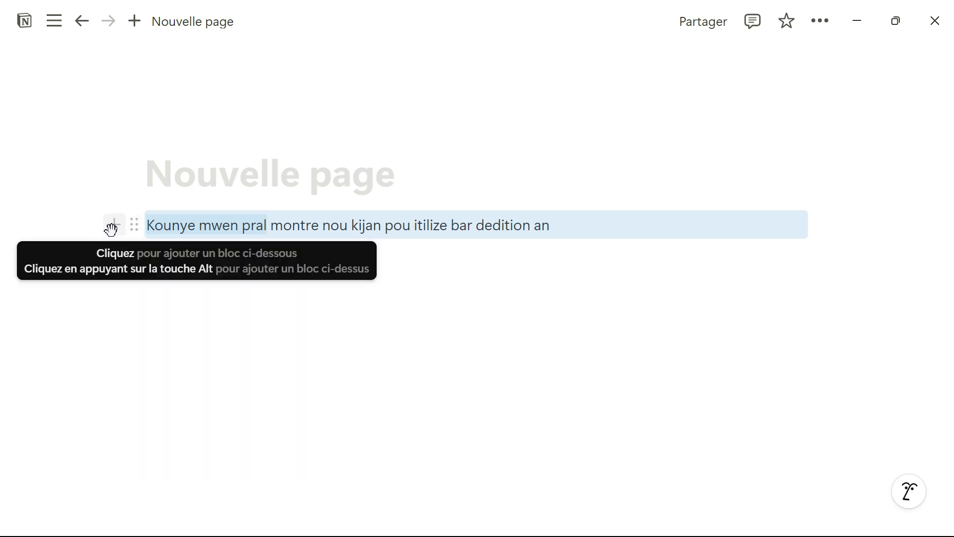
pyautogui.click(134, 225)
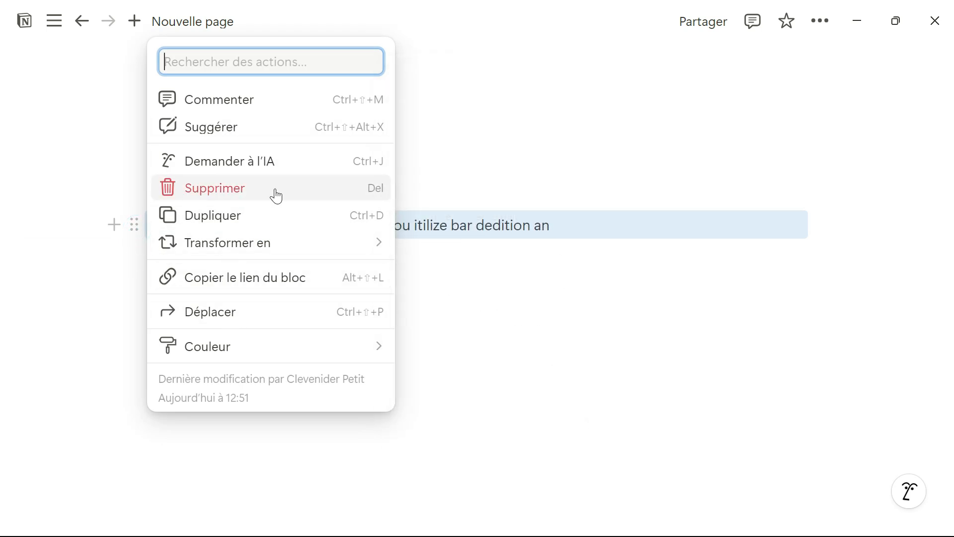
pyautogui.moveTo(313, 347)
pyautogui.scroll(-5, 477, 323)
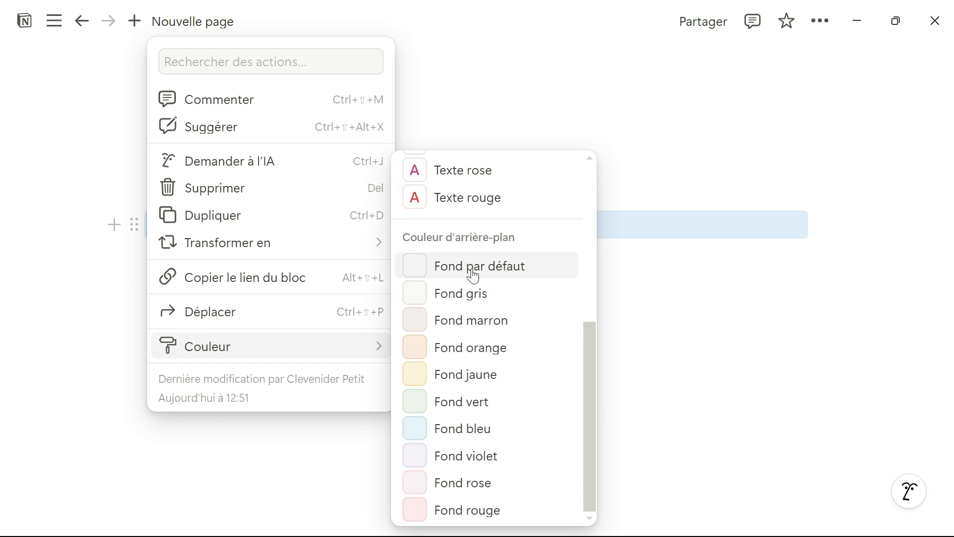
pyautogui.scroll(5, 468, 271)
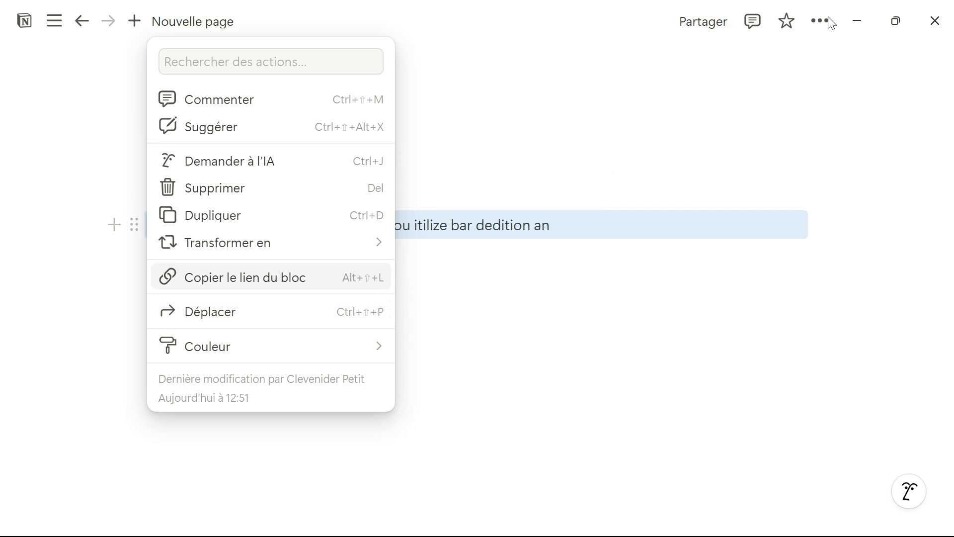
# - Examine all the block types the line can be transformed into, from Texte and headings to 5 colonnes
pyautogui.moveTo(267, 255)
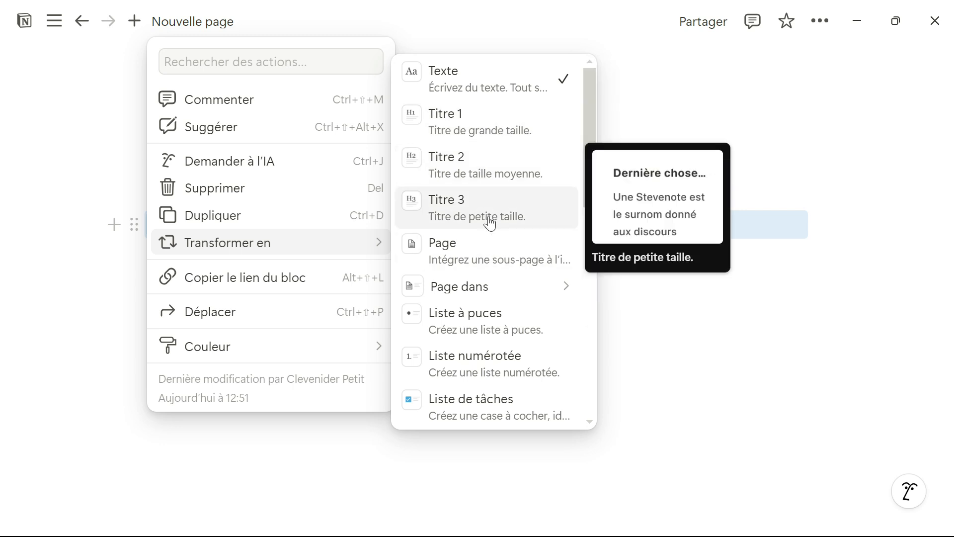
pyautogui.scroll(-2, 487, 209)
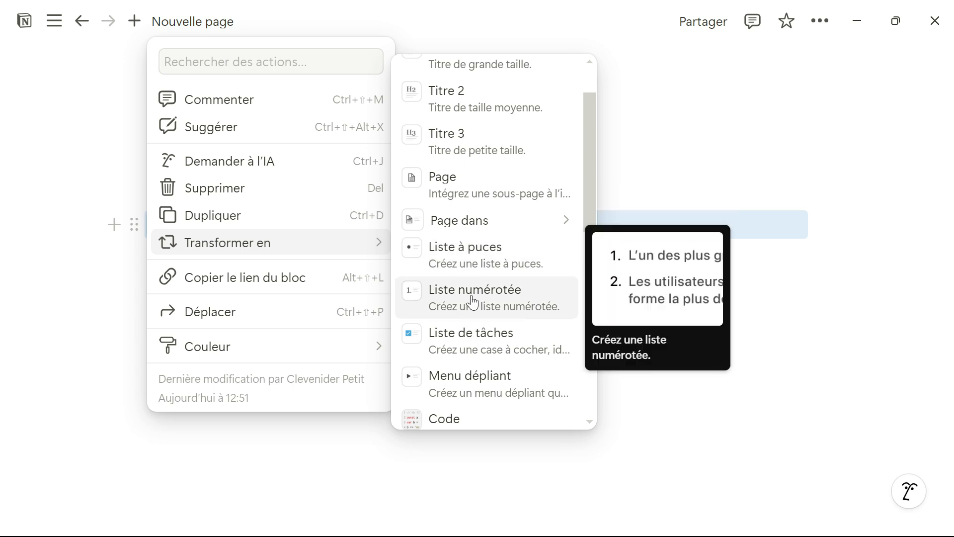
pyautogui.scroll(-1, 487, 348)
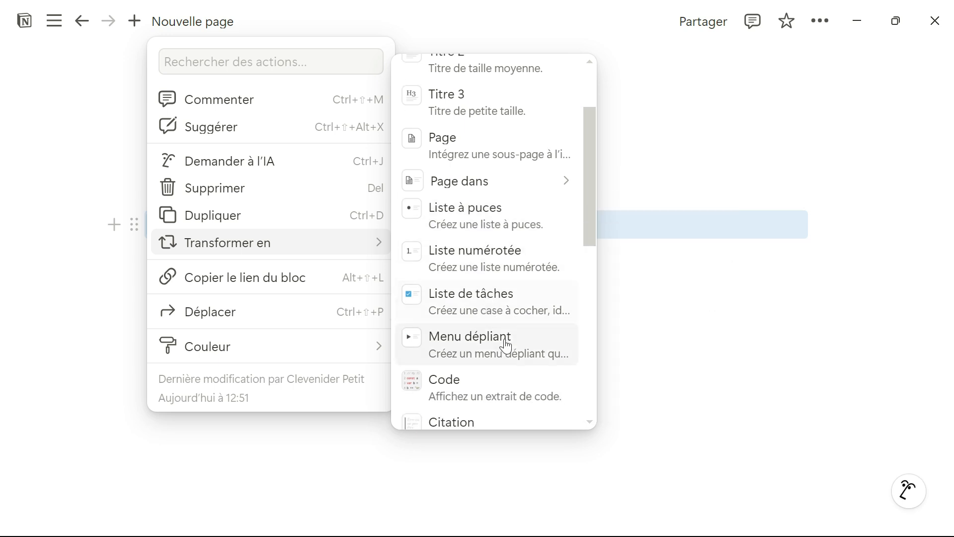
pyautogui.scroll(-1, 506, 346)
pyautogui.scroll(-2, 483, 328)
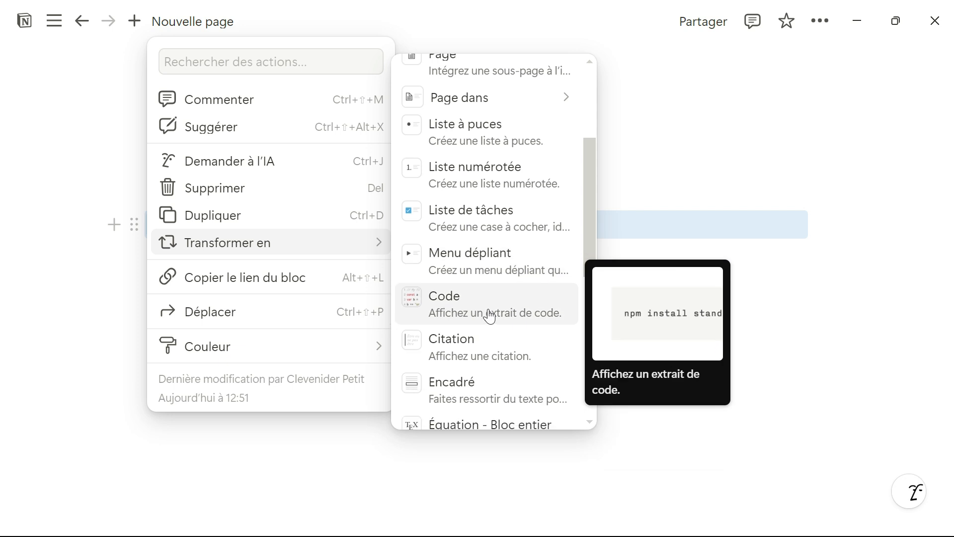
pyautogui.scroll(-2, 462, 304)
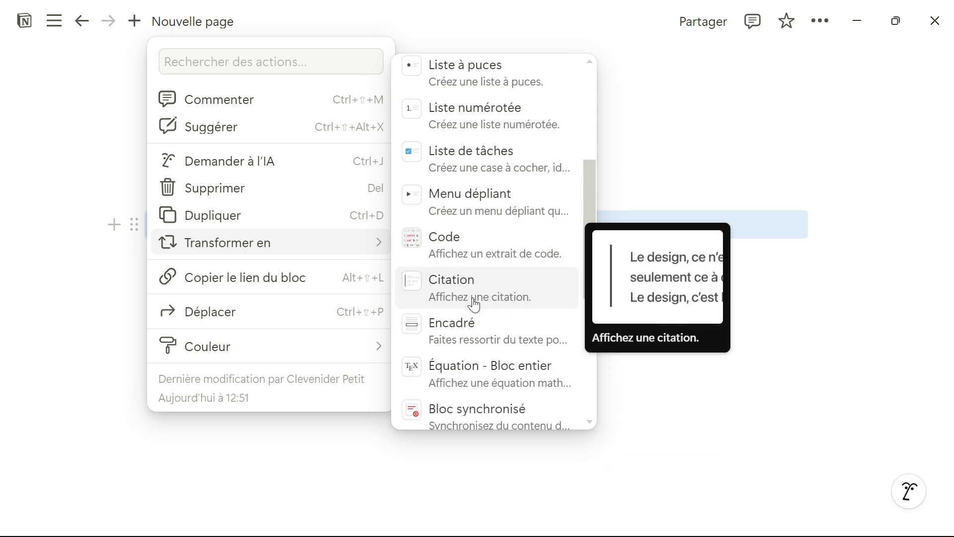
pyautogui.scroll(-1, 475, 304)
pyautogui.scroll(-2, 489, 261)
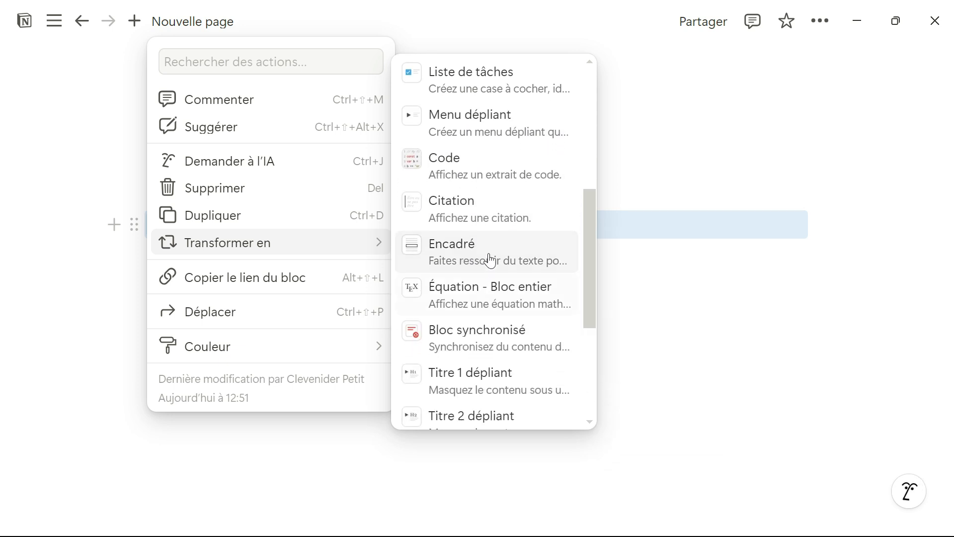
pyautogui.scroll(-2, 478, 238)
pyautogui.scroll(-3, 480, 223)
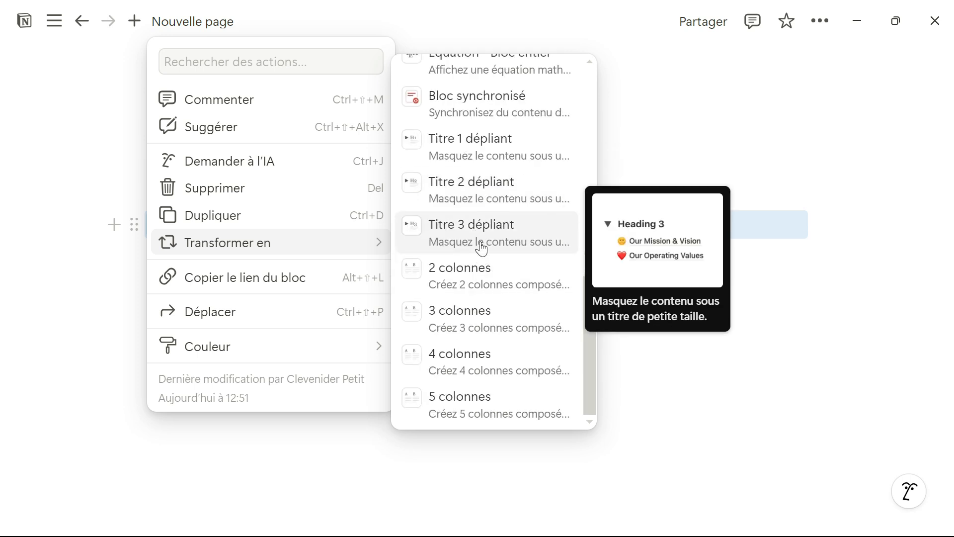
pyautogui.scroll(8, 493, 353)
pyautogui.scroll(5, 485, 356)
pyautogui.scroll(-10, 490, 221)
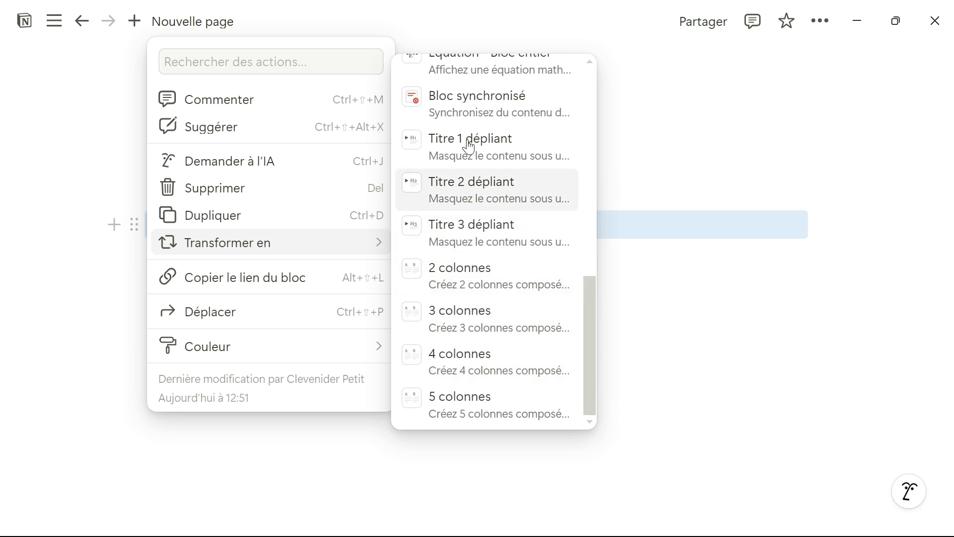
pyautogui.scroll(10, 480, 238)
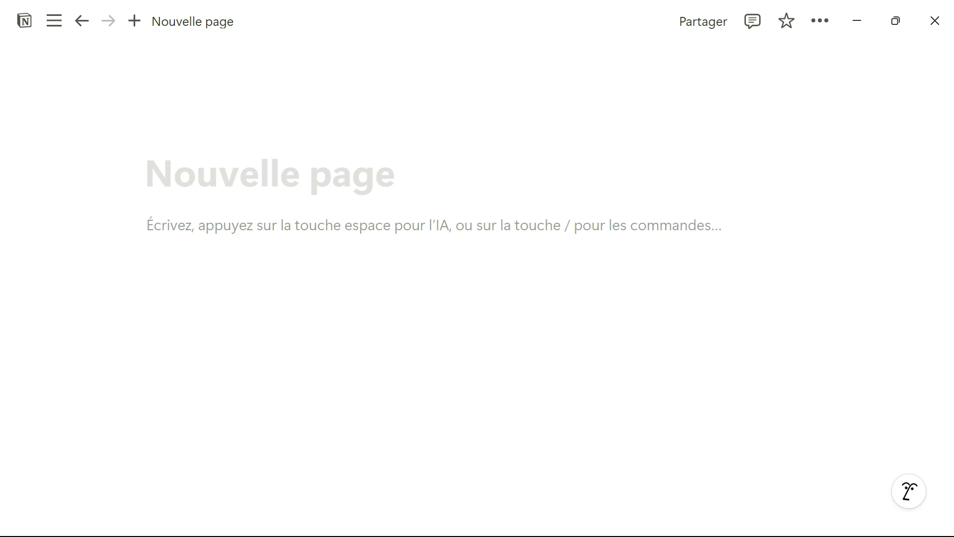
# - Enter "Option" as the first line of the empty page and check which block types it can be transformed into
pyautogui.write('Option')
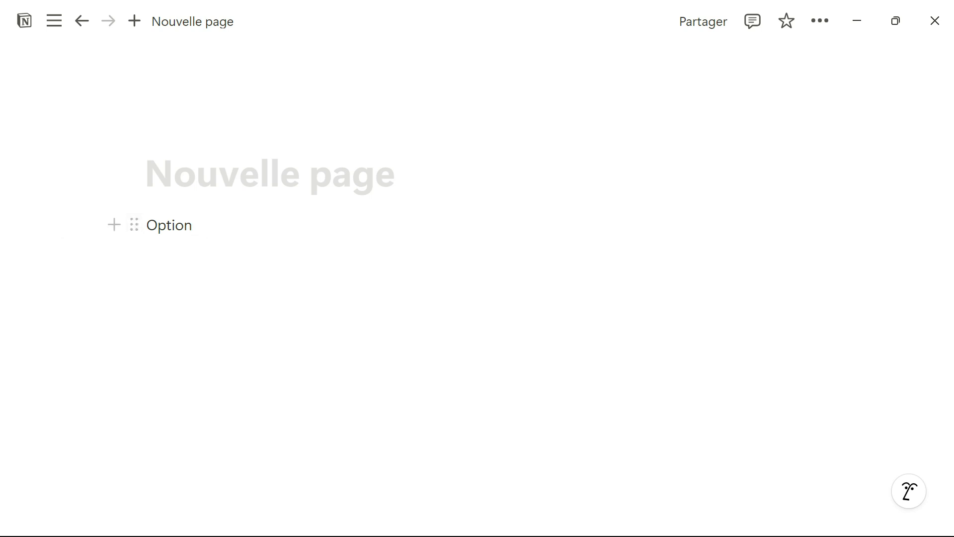
pyautogui.click(134, 225)
pyautogui.moveTo(239, 243)
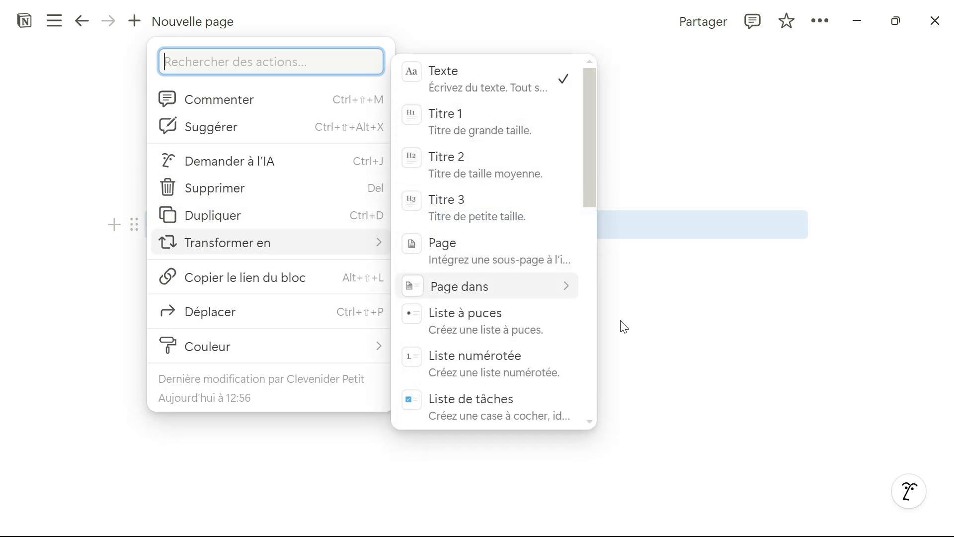
pyautogui.click(643, 292)
pyautogui.click(182, 270)
pyautogui.press('BackSpace')
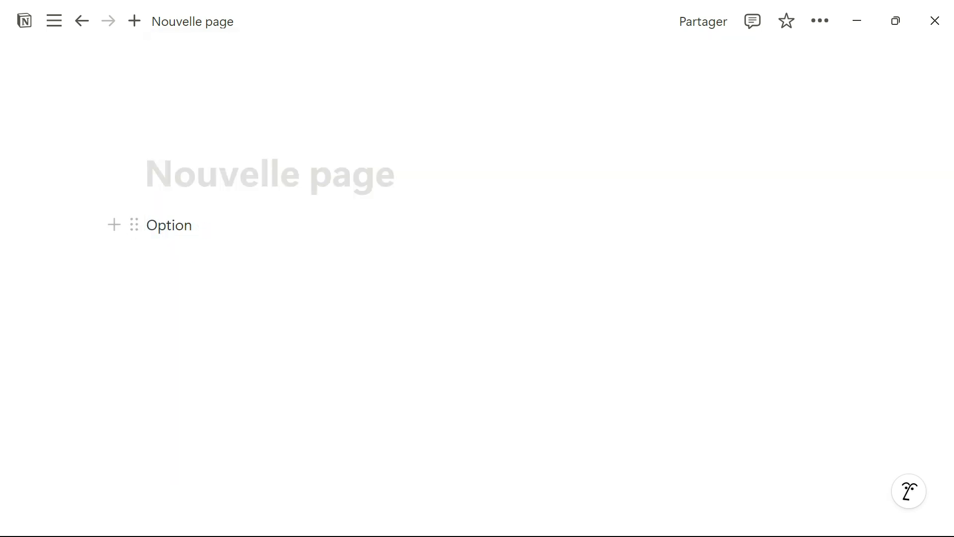
# - Select the word "Option" and transform it into a Titre 1 heading
pyautogui.hotkey('shift', 'Left')
pyautogui.hotkey('shift', 'Left')
pyautogui.hotkey('shift', 'Left')
pyautogui.hotkey('shift', 'Left')
pyautogui.hotkey('shift', 'Left')
pyautogui.hotkey('shift', 'Left')
pyautogui.click(502, 191)
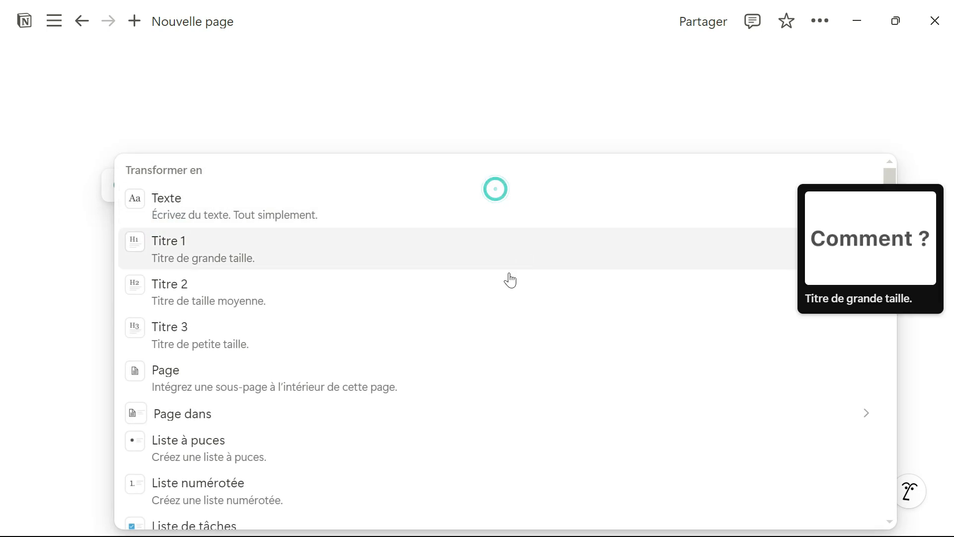
pyautogui.scroll(-10, 509, 279)
pyautogui.scroll(10, 370, 257)
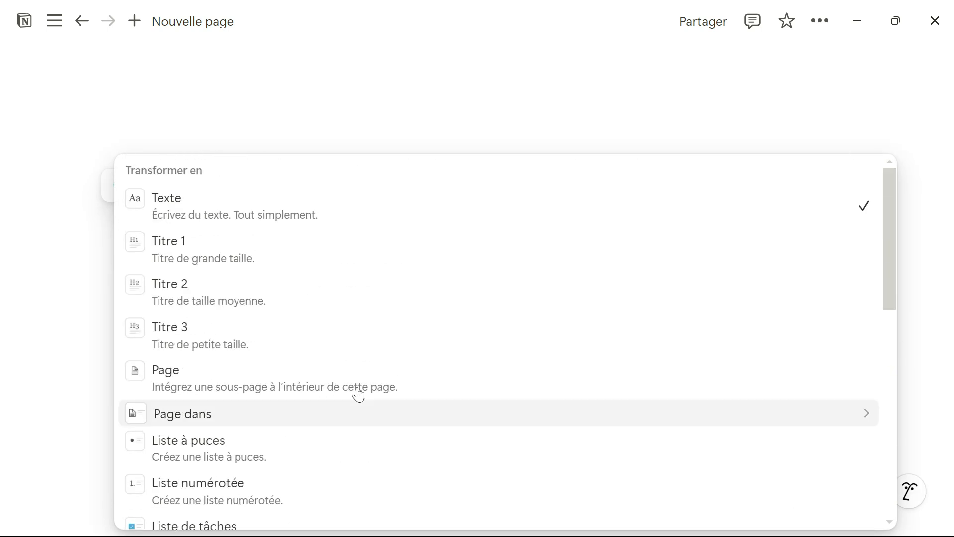
pyautogui.click(307, 263)
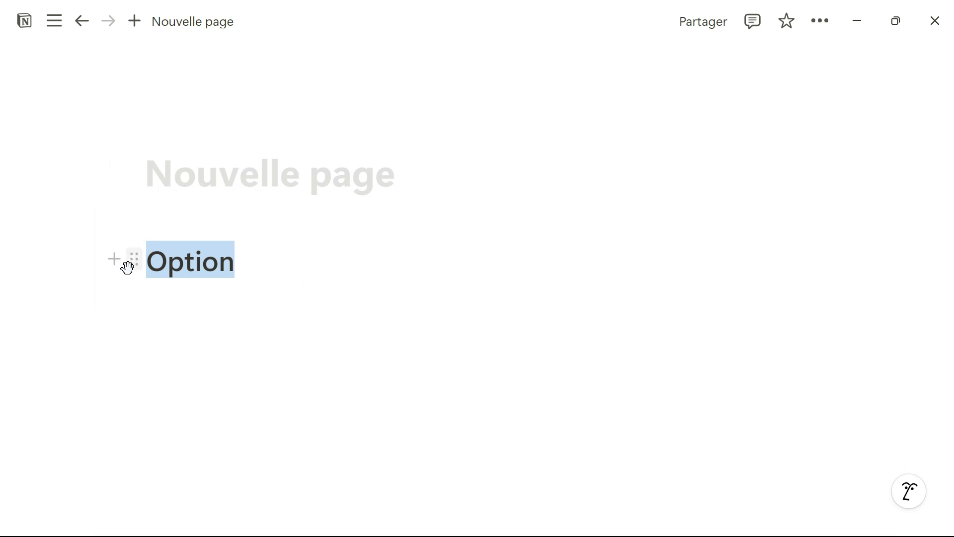
# - Select the "Option" heading and transform it into Titre 2
pyautogui.moveTo(234, 262); pyautogui.dragTo(148, 262)
pyautogui.click(500, 210)
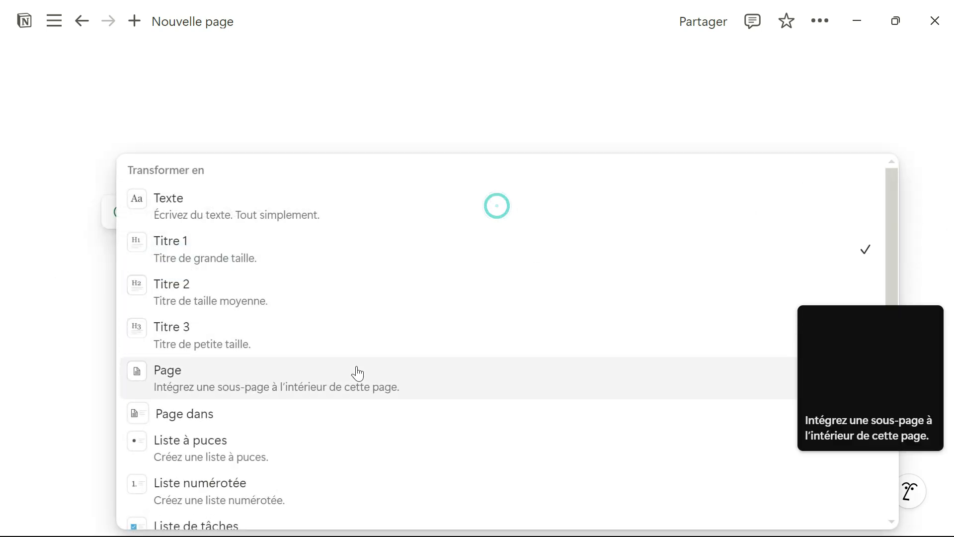
pyautogui.click(306, 308)
pyautogui.click(232, 259)
# - Reselect "Option" and transform it into a Titre 3 heading, leaving it deselected
pyautogui.moveTo(232, 260); pyautogui.dragTo(149, 260)
pyautogui.click(501, 208)
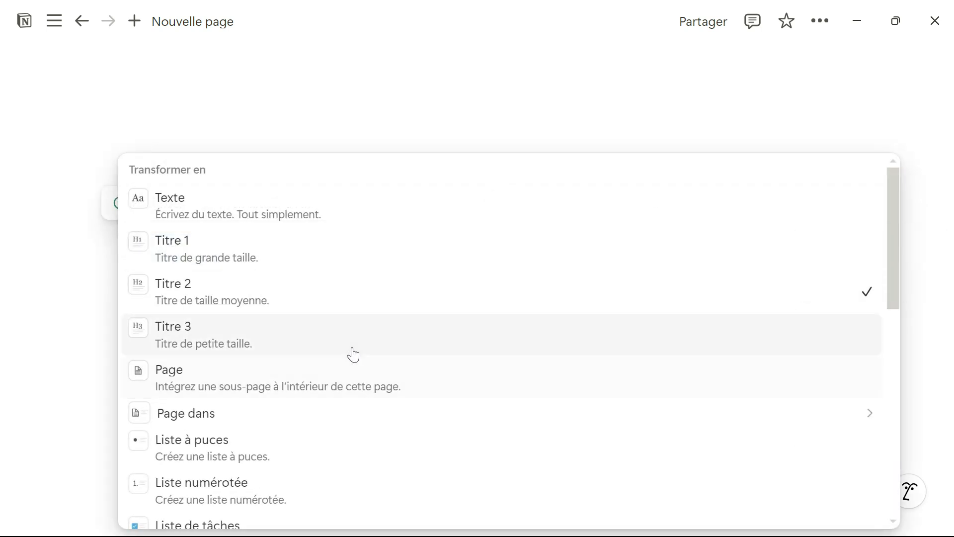
pyautogui.click(348, 338)
pyautogui.click(221, 251)
pyautogui.click(219, 245)
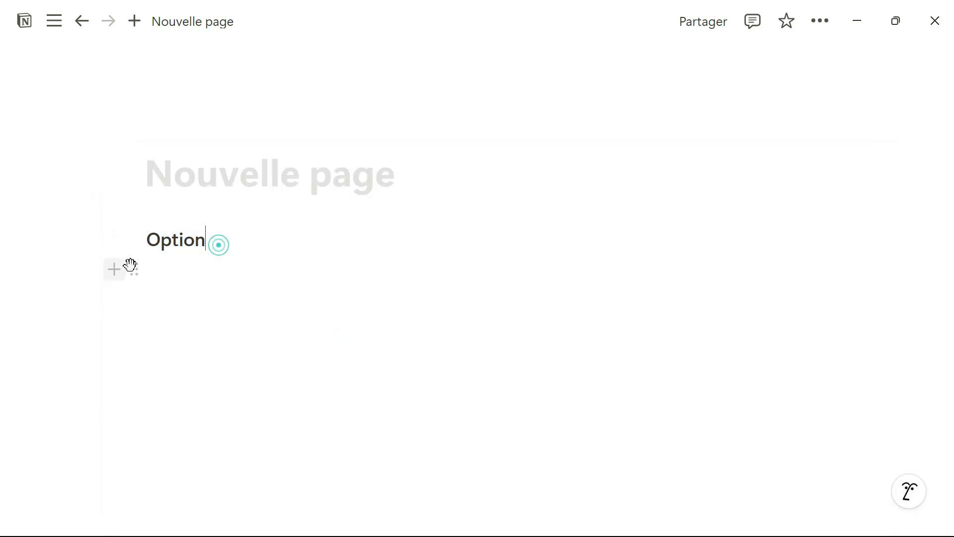
# - Select "Option" and transform it into a Page block, making it a sub-page of the current page
pyautogui.moveTo(218, 245); pyautogui.dragTo(130, 242)
pyautogui.click(502, 195)
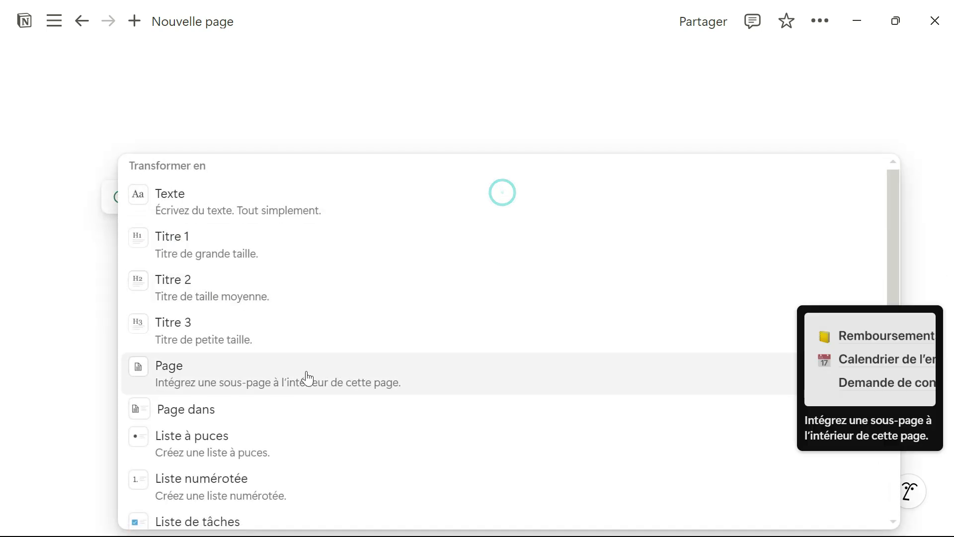
pyautogui.scroll(-1, 313, 348)
pyautogui.click(315, 332)
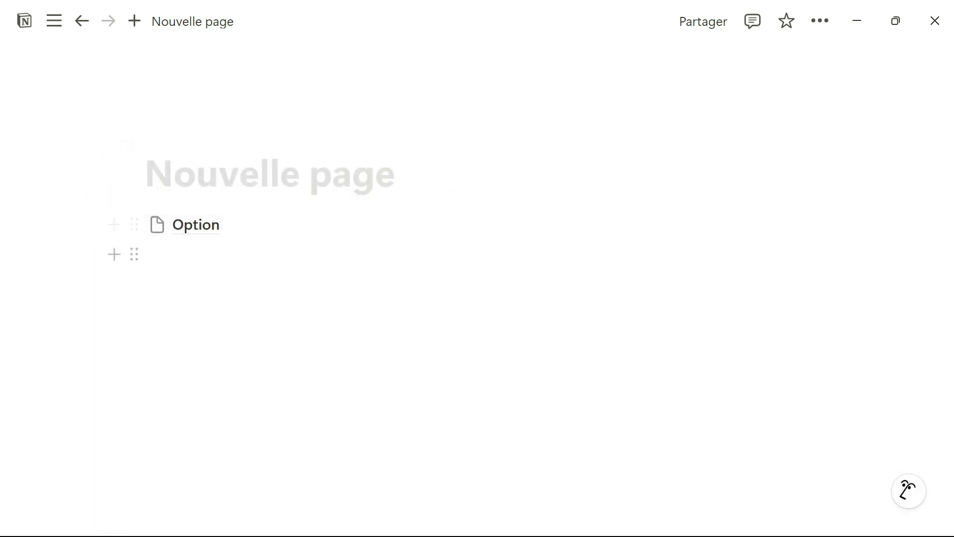
pyautogui.moveTo(196, 231)
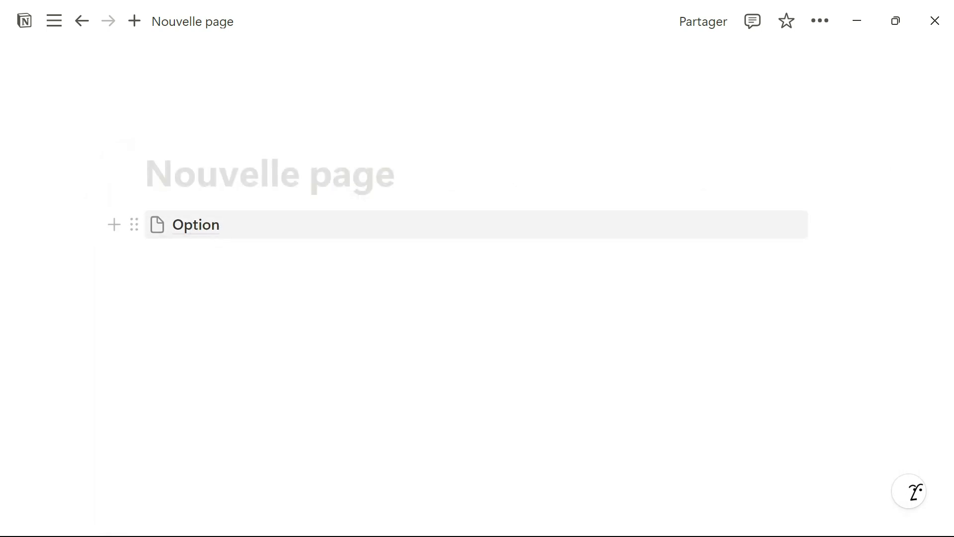
# - Give the untitled parent page the title "Yon paj ou genyen deja"
pyautogui.click(232, 173)
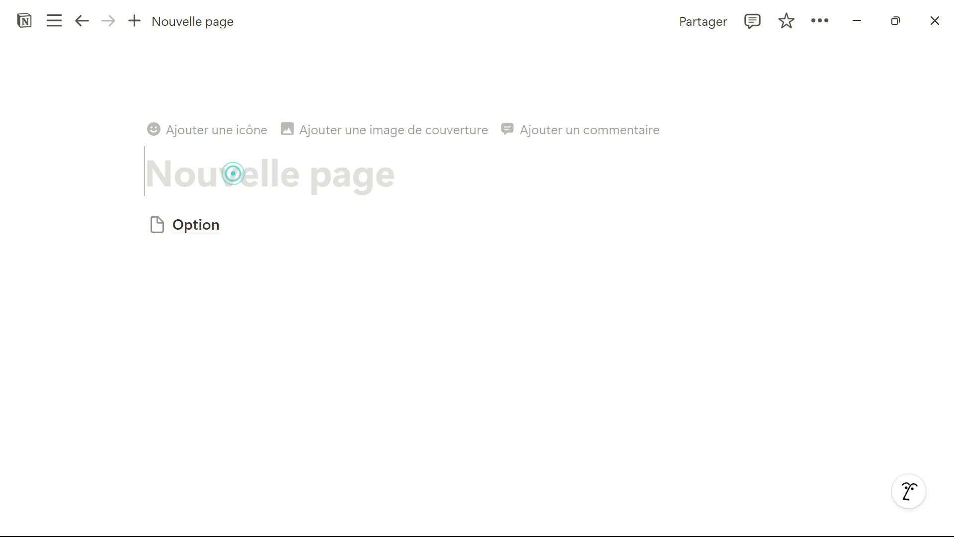
pyautogui.write('Yon pa')
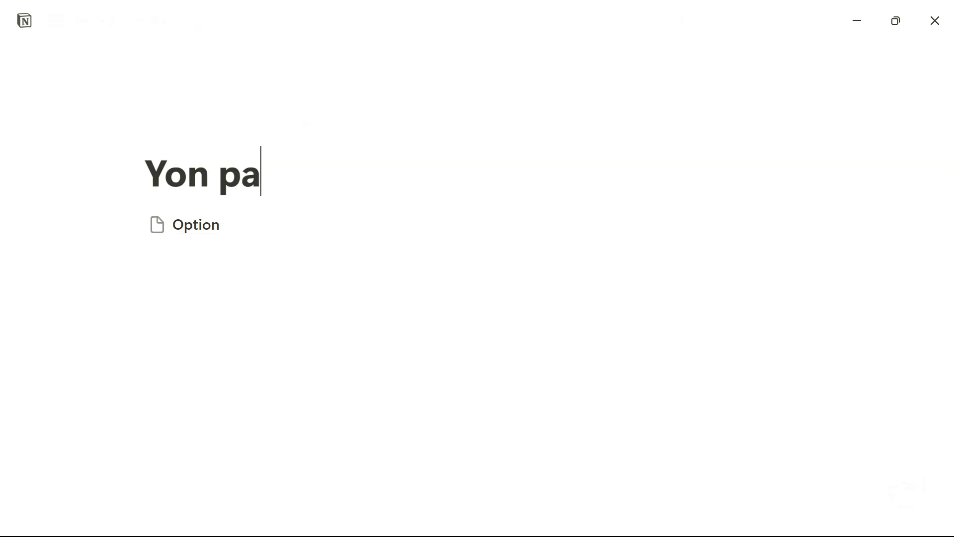
pyautogui.write('j ou genyen deja')
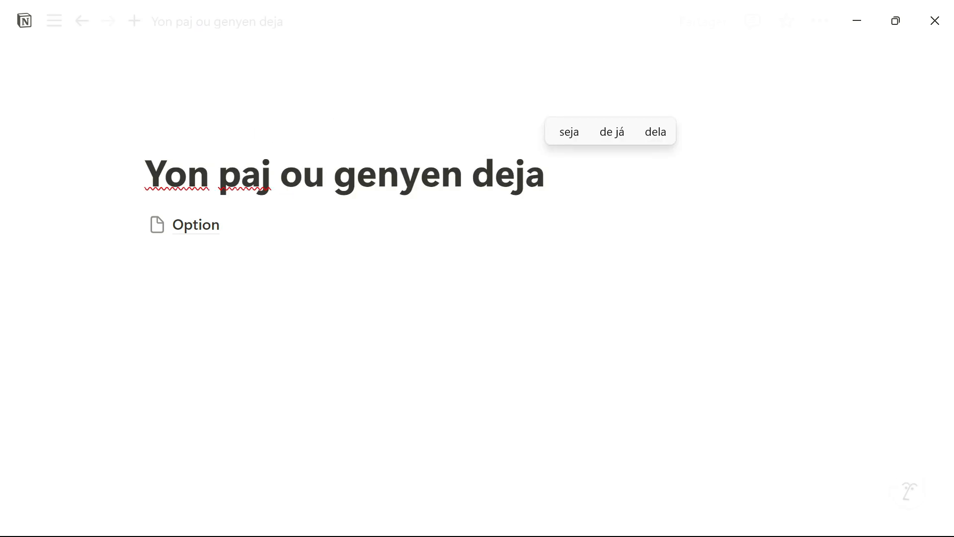
# - Open the "Option" sub-page, replace its title with "Paj" and return to the parent page
pyautogui.click(220, 224)
pyautogui.press('BackSpace')
pyautogui.press('BackSpace')
pyautogui.press('BackSpace')
pyautogui.press('BackSpace')
pyautogui.press('BackSpace')
pyautogui.press('BackSpace')
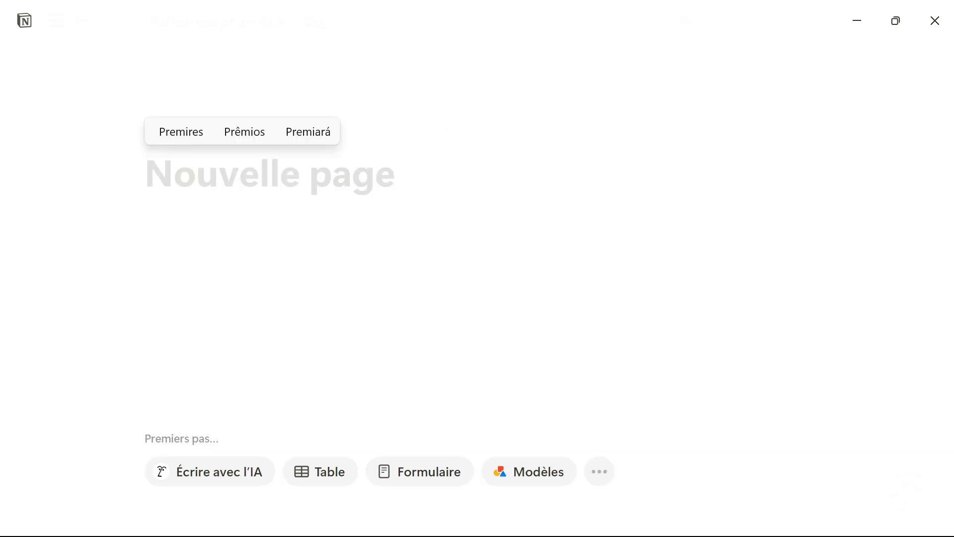
pyautogui.write('Paj')
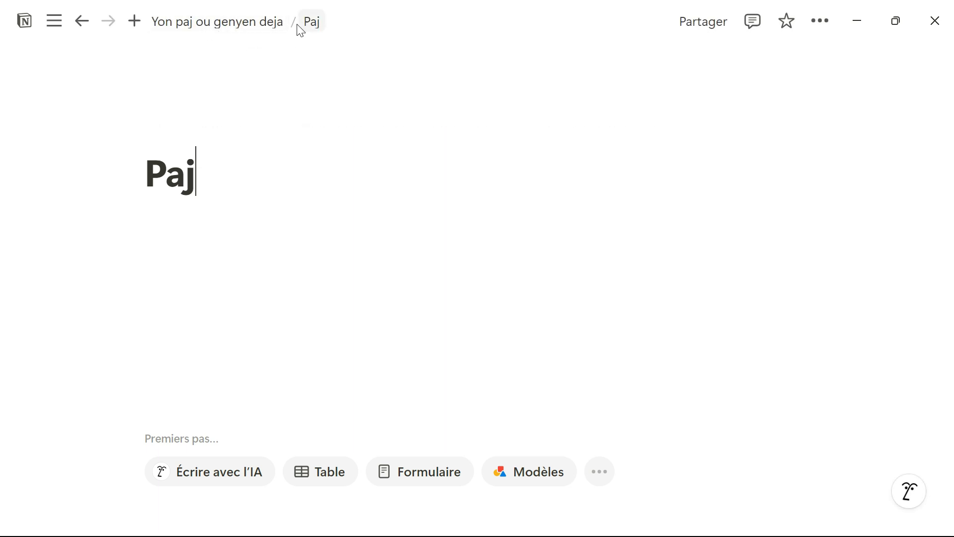
pyautogui.click(256, 27)
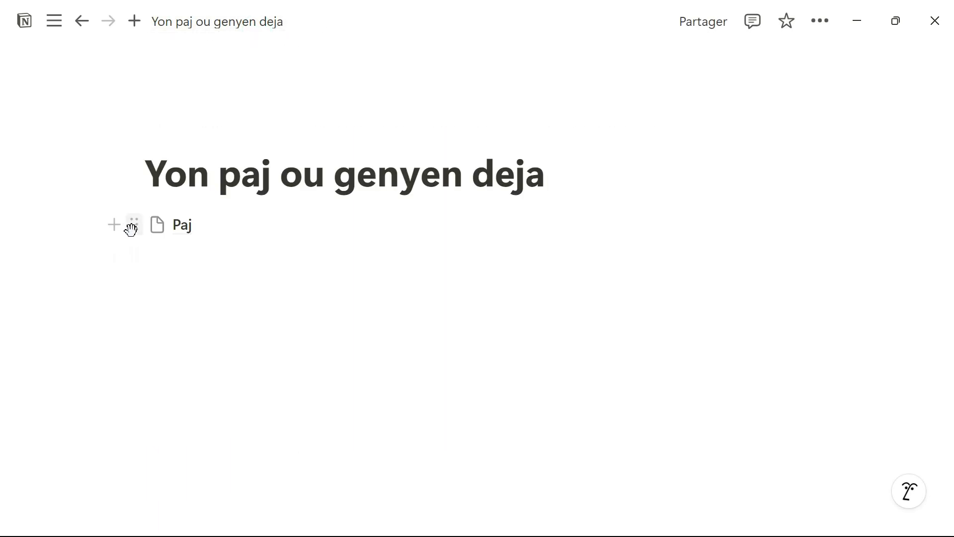
# - Transform the "Paj" sub-page into a Liste à puces item and deactivate spell checking for the text
pyautogui.click(133, 224)
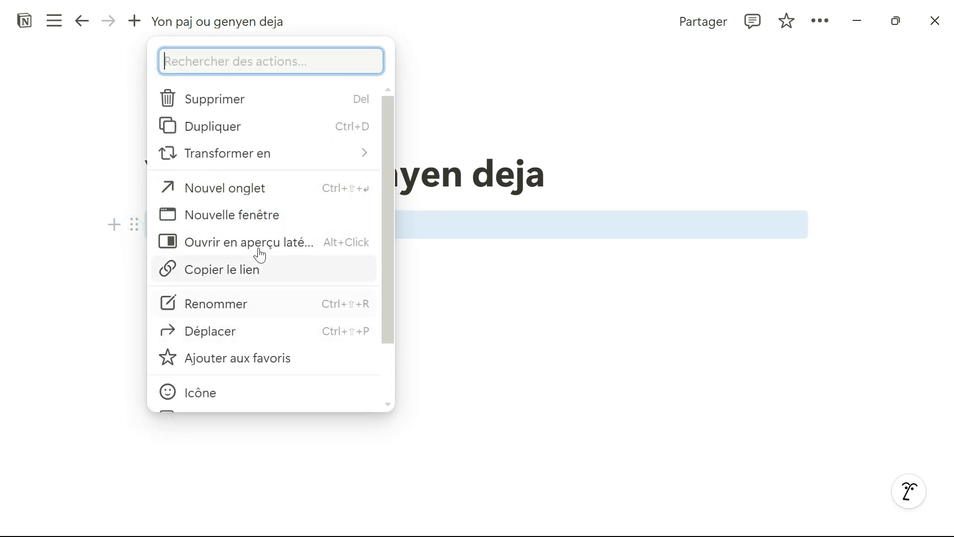
pyautogui.moveTo(271, 158)
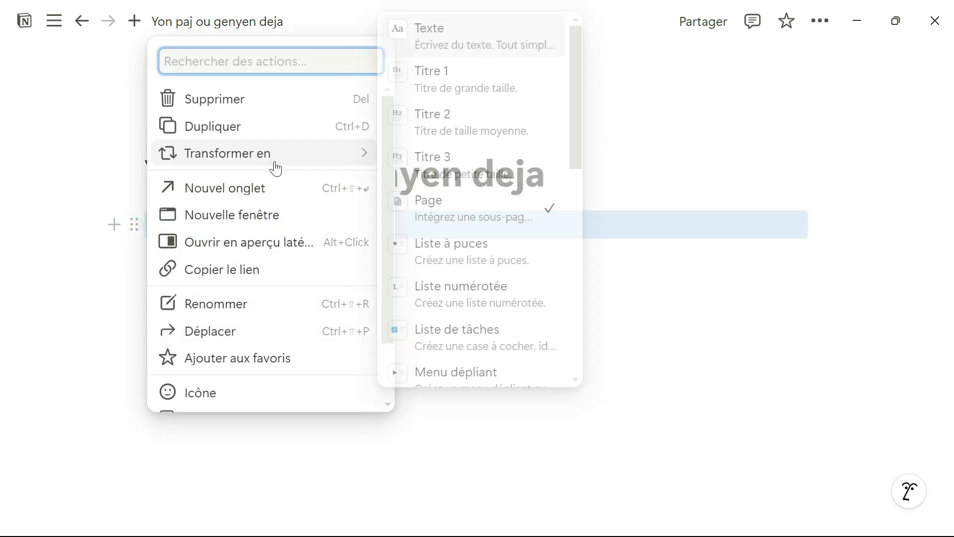
pyautogui.click(478, 259)
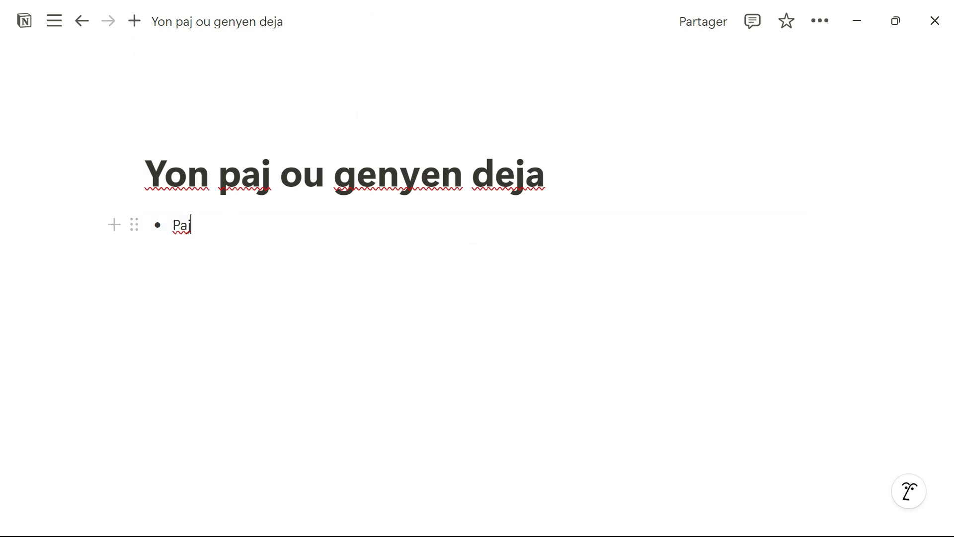
pyautogui.rightClick(182, 225)
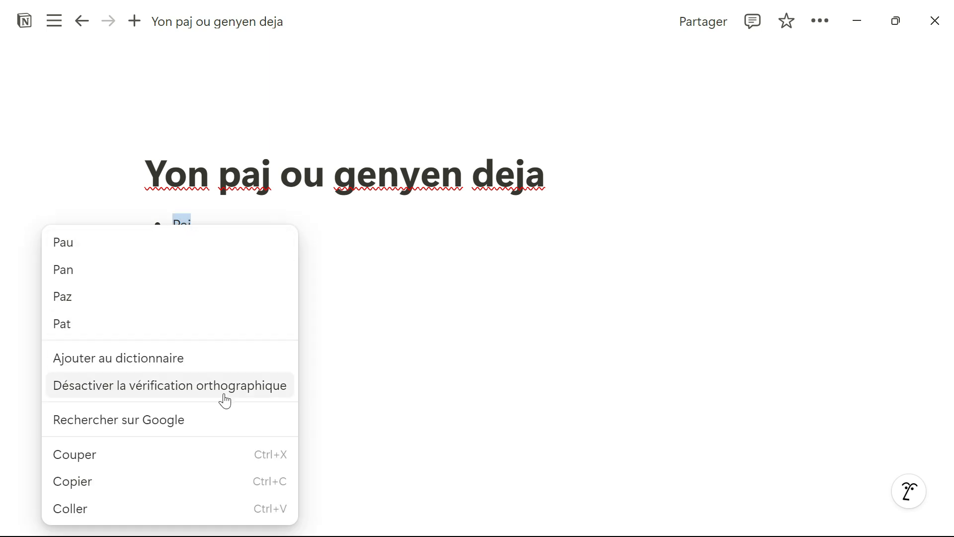
pyautogui.click(213, 379)
# - Change the list format of the "Paj" bullet to Carré and deselect the block
pyautogui.click(134, 225)
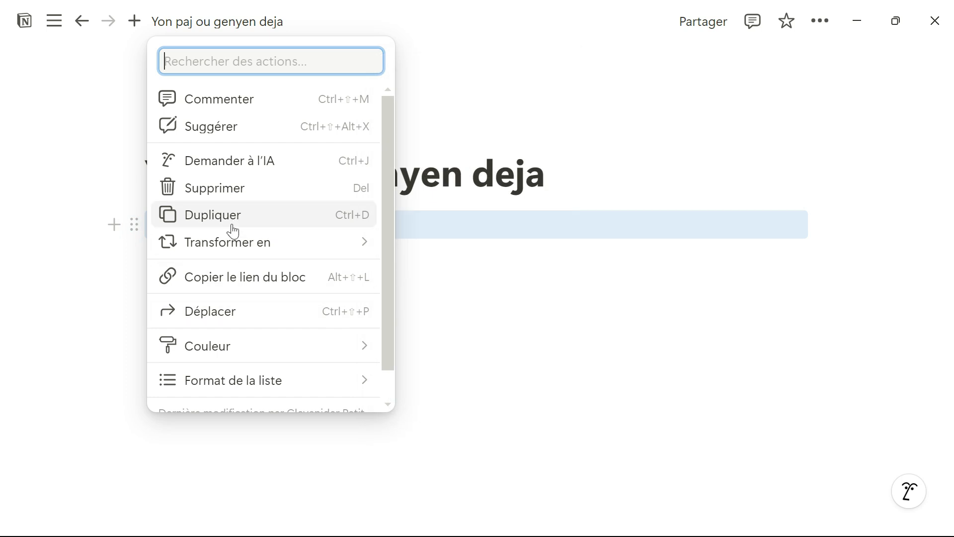
pyautogui.scroll(-1, 261, 322)
pyautogui.moveTo(272, 316)
pyautogui.moveTo(278, 355)
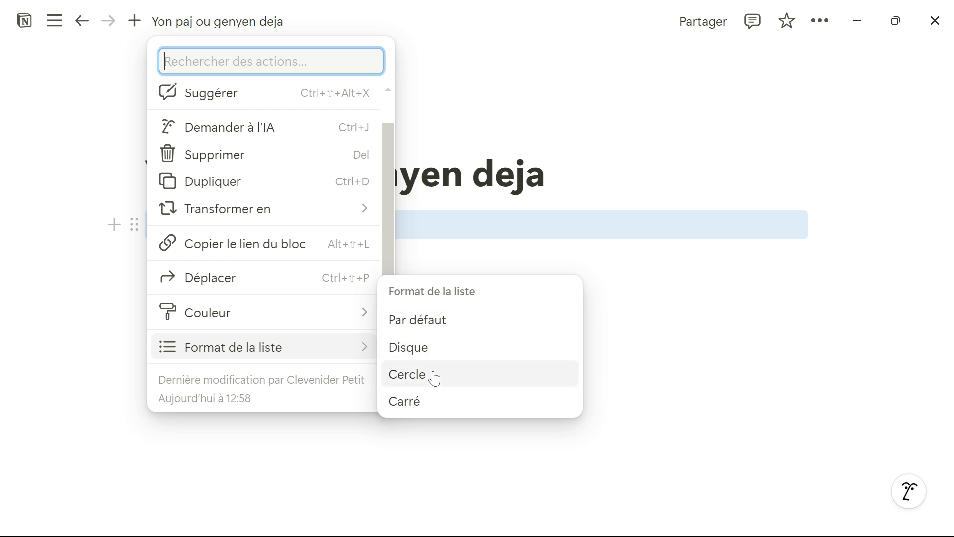
pyautogui.click(436, 402)
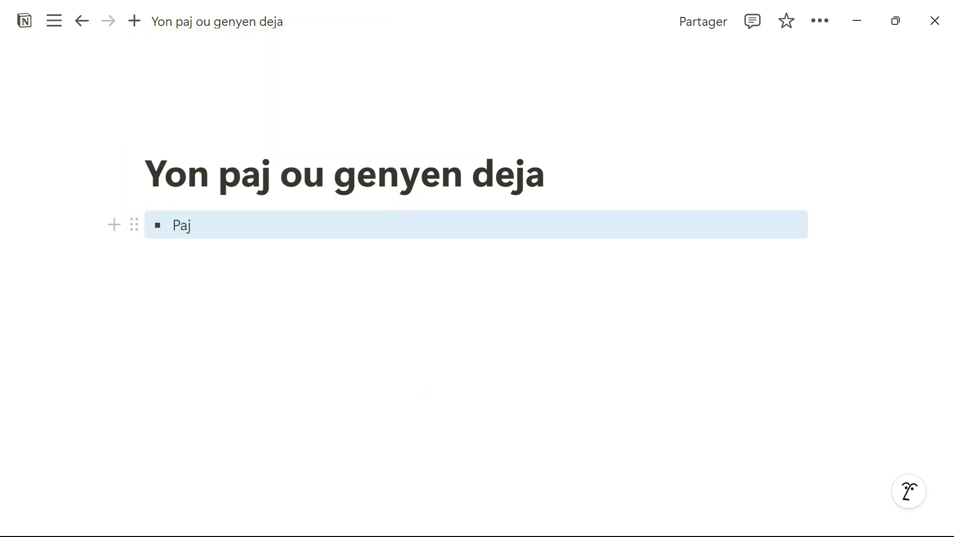
pyautogui.click(242, 233)
# - Select the "Paj" bullet text and transform it into a Liste numérotée item
pyautogui.doubleClick(209, 219)
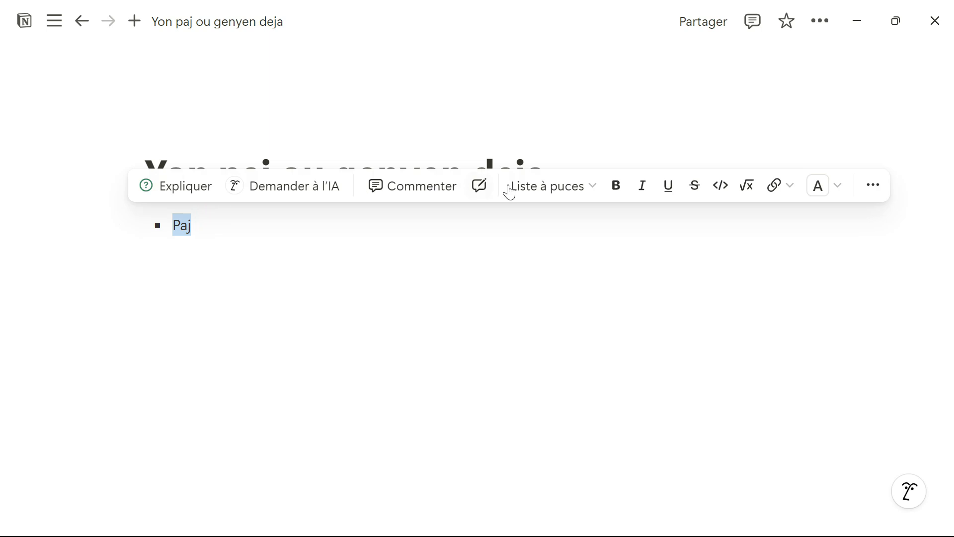
pyautogui.click(552, 190)
pyautogui.scroll(-4, 367, 308)
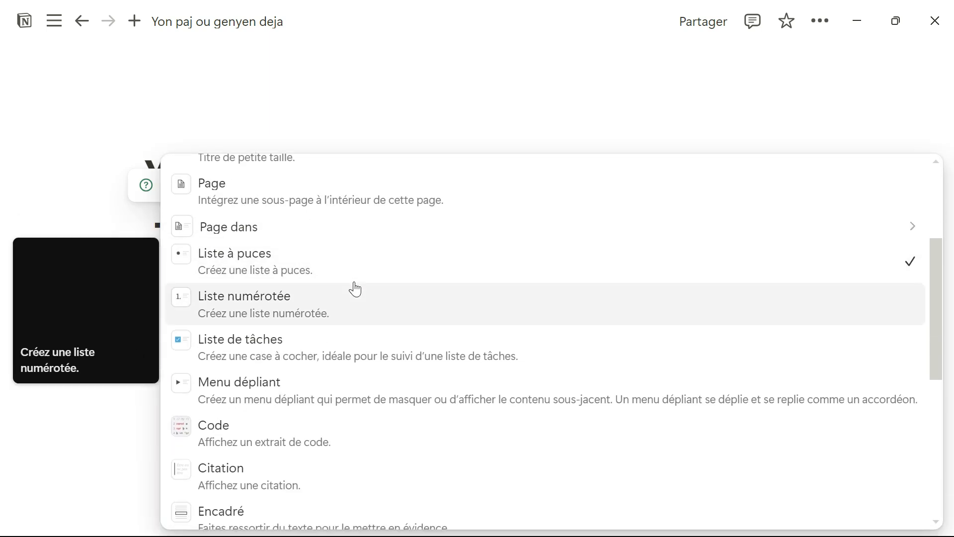
pyautogui.click(346, 312)
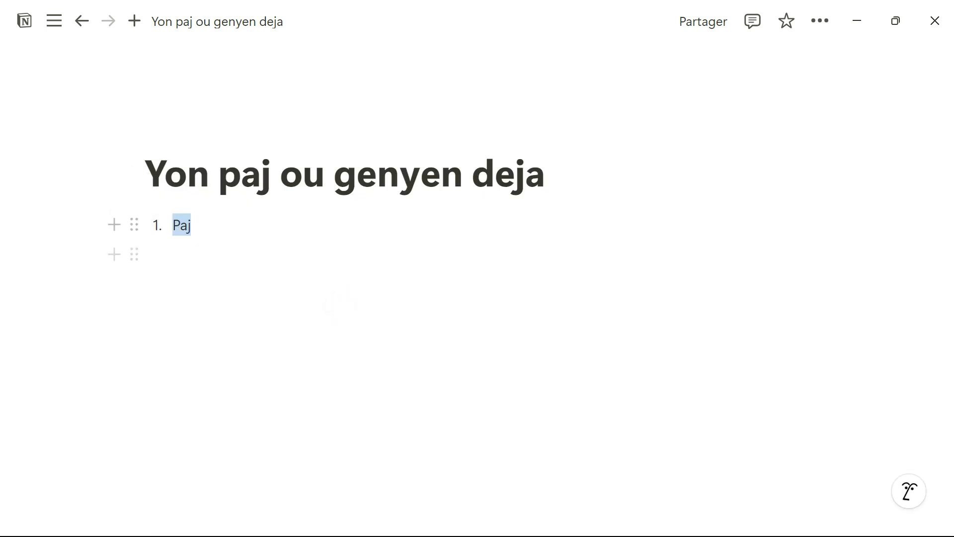
pyautogui.click(201, 232)
# - Transform "Paj" into a Liste de tâches item and test its checkbox by ticking and unticking it
pyautogui.moveTo(218, 232); pyautogui.dragTo(172, 228)
pyautogui.click(558, 186)
pyautogui.scroll(-3, 343, 348)
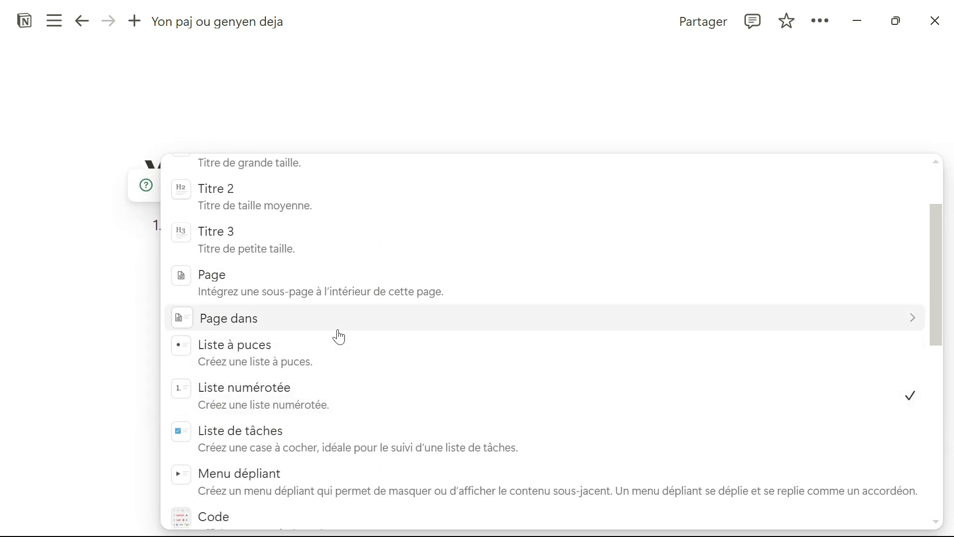
pyautogui.click(345, 377)
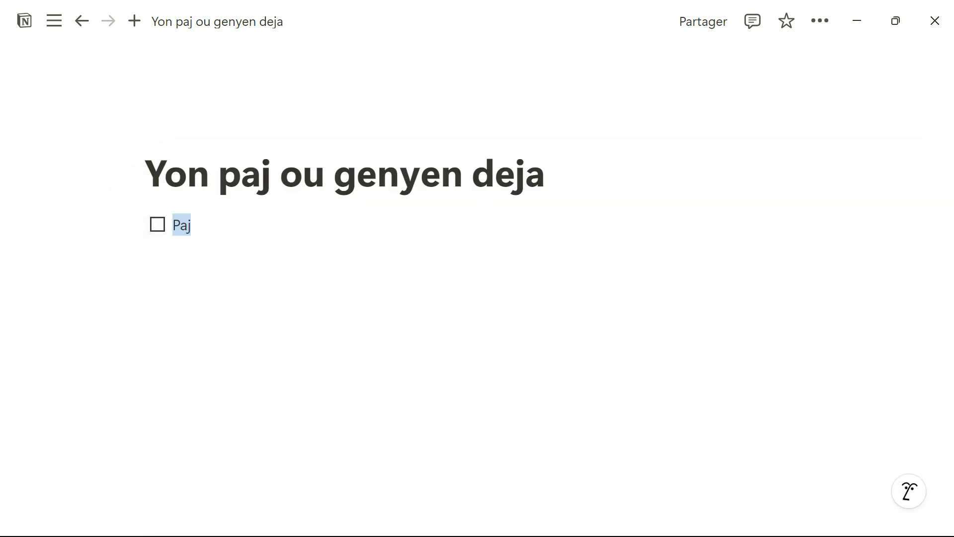
pyautogui.click(186, 290)
pyautogui.click(157, 225)
pyautogui.click(157, 225)
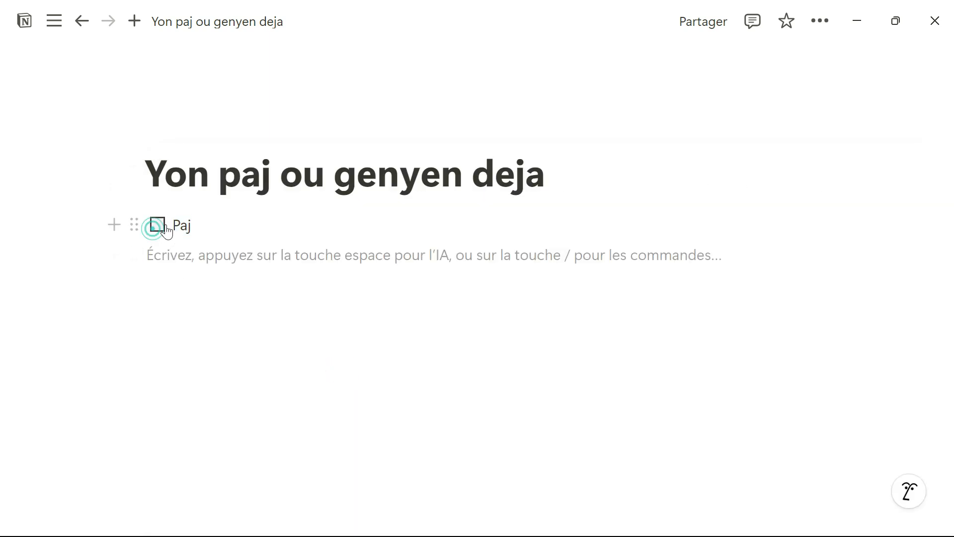
# - Replace "Paj" with "Lis engredyan 1" and add the to-do items "lis engredyan 2" and "lis engredyan 3"
pyautogui.click(215, 224)
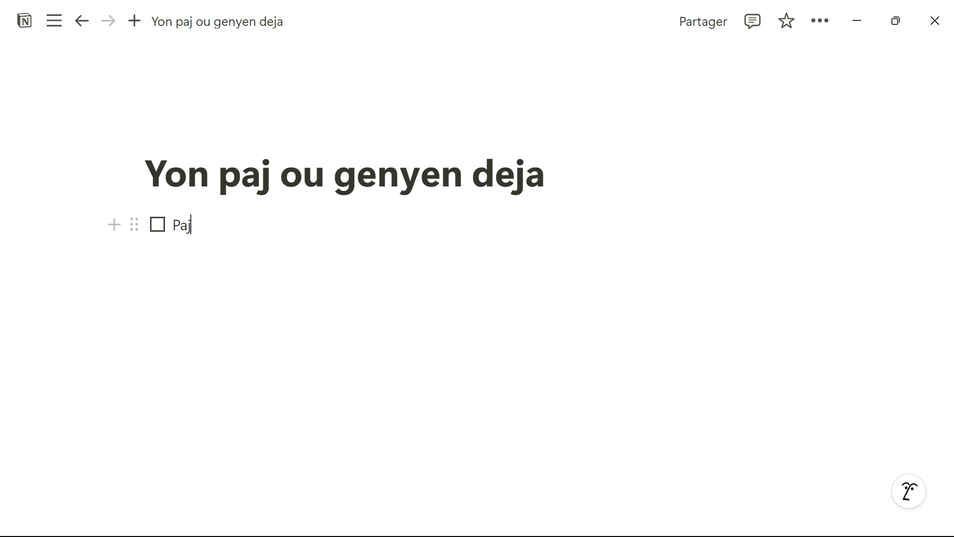
pyautogui.press('BackSpace')
pyautogui.press('BackSpace')
pyautogui.press('BackSpace')
pyautogui.write('L')
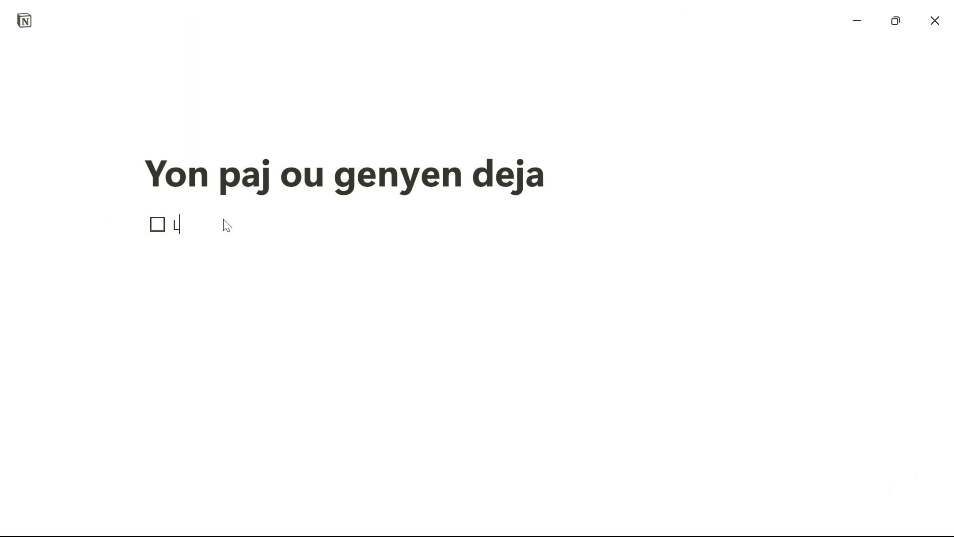
pyautogui.write('is enn')
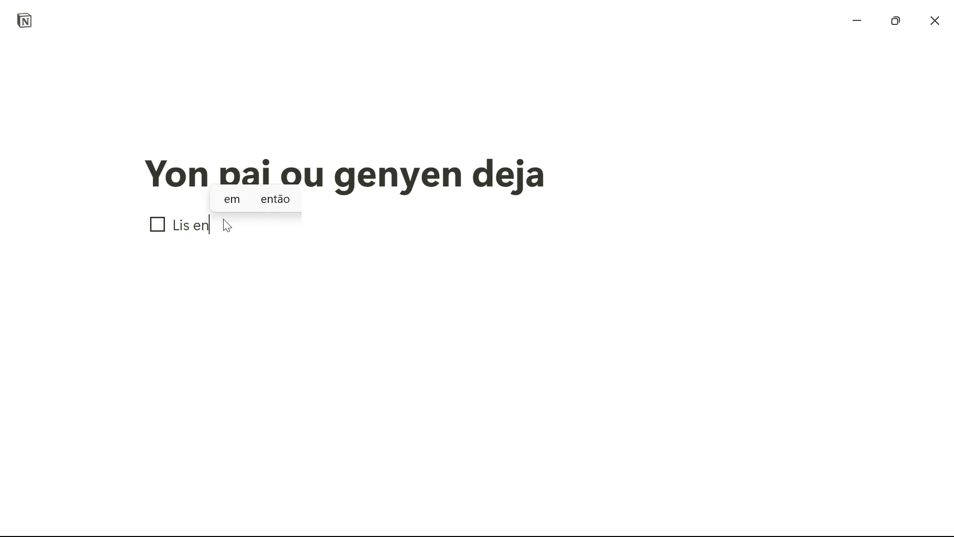
pyautogui.press('Return')
pyautogui.write('lis engredyan 2')
pyautogui.press('Return')
pyautogui.write('lis engredyan 2')
pyautogui.press('BackSpace')
pyautogui.write('3')
pyautogui.press('Return')
pyautogui.press('BackSpace')
pyautogui.press('BackSpace')
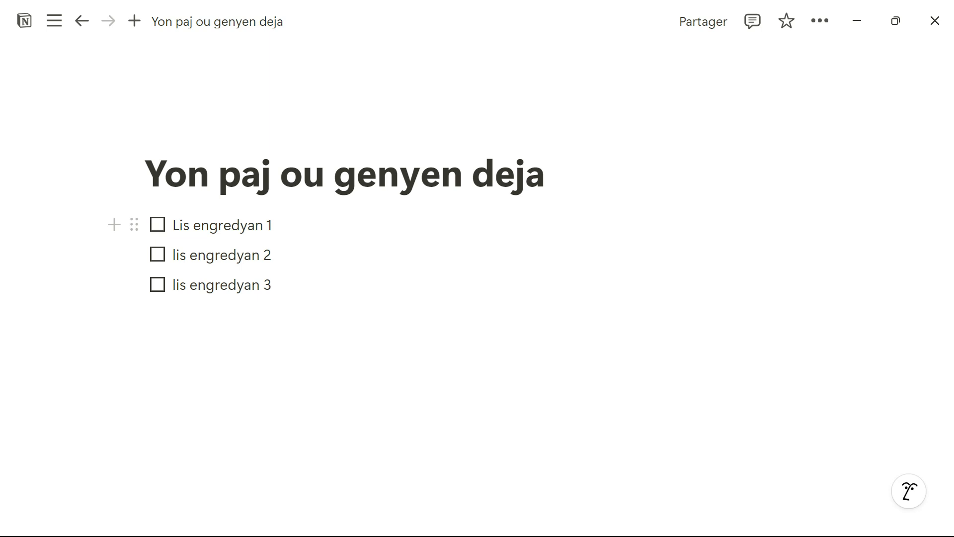
# - Check off all three ingredient items in the to-do list
pyautogui.click(157, 226)
pyautogui.click(157, 255)
pyautogui.click(158, 285)
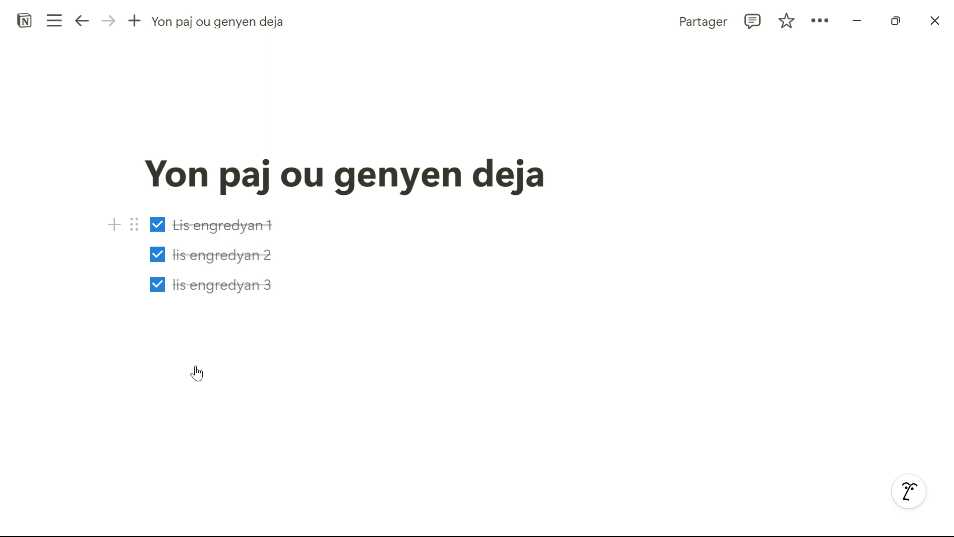
# - Uncheck "Lis engredyan 1" and delete the second and third to-do items
pyautogui.click(158, 225)
pyautogui.moveTo(283, 281); pyautogui.dragTo(161, 262)
pyautogui.press('BackSpace')
pyautogui.press('BackSpace')
pyautogui.press('BackSpace')
# - Transform the "Lis engredyan 1" to-do item into a Menu dépliant and collapse it
pyautogui.moveTo(286, 226); pyautogui.dragTo(137, 219)
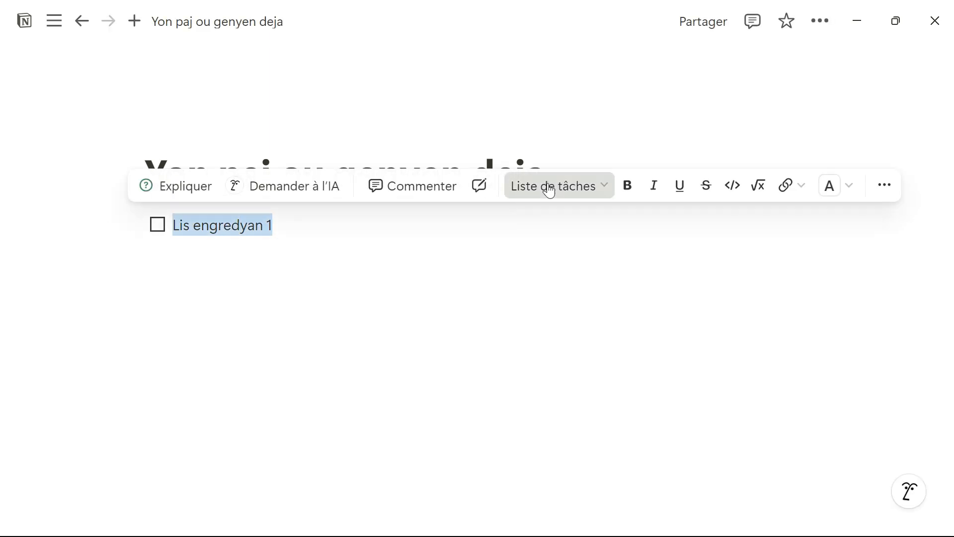
pyautogui.click(549, 190)
pyautogui.scroll(-3, 419, 390)
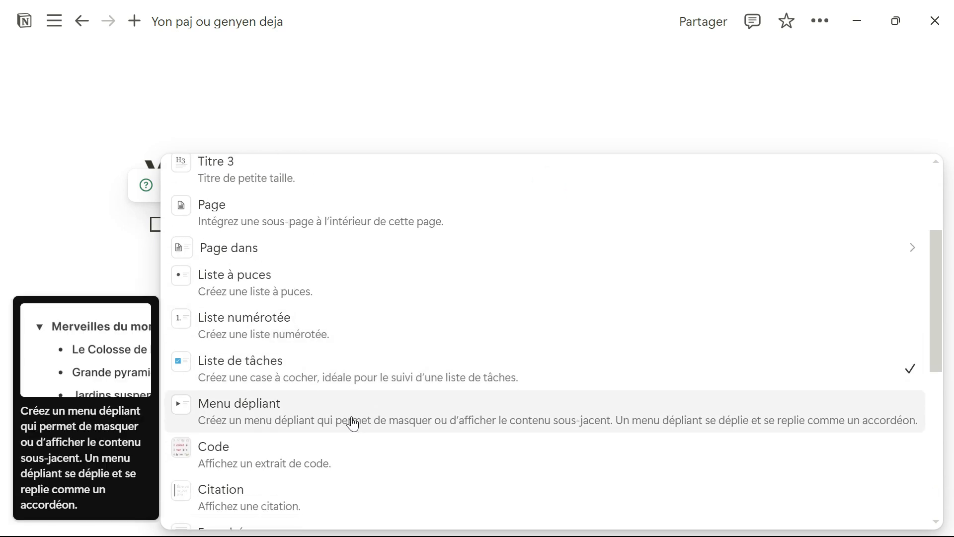
pyautogui.click(349, 422)
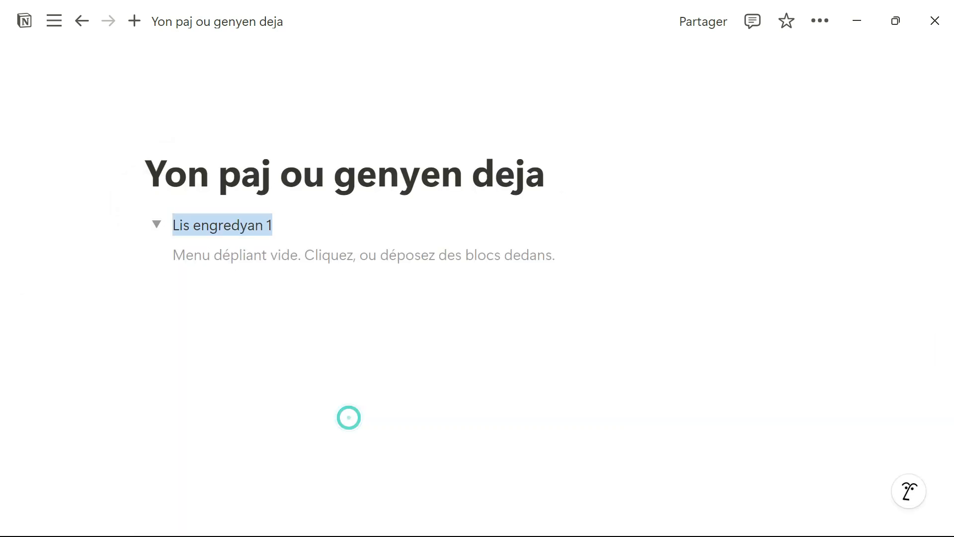
pyautogui.click(237, 319)
pyautogui.hotkey('ctrl', 'z')
pyautogui.click(153, 230)
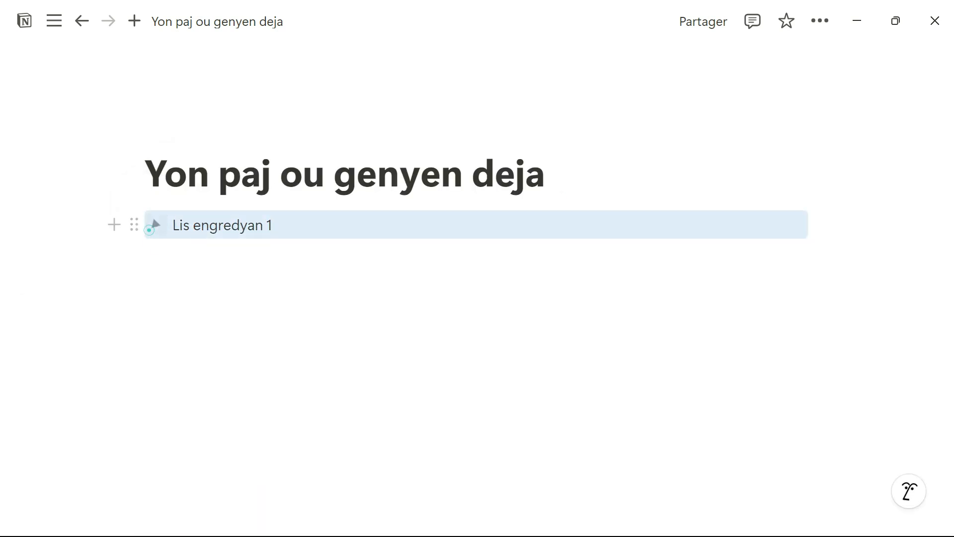
pyautogui.click(240, 315)
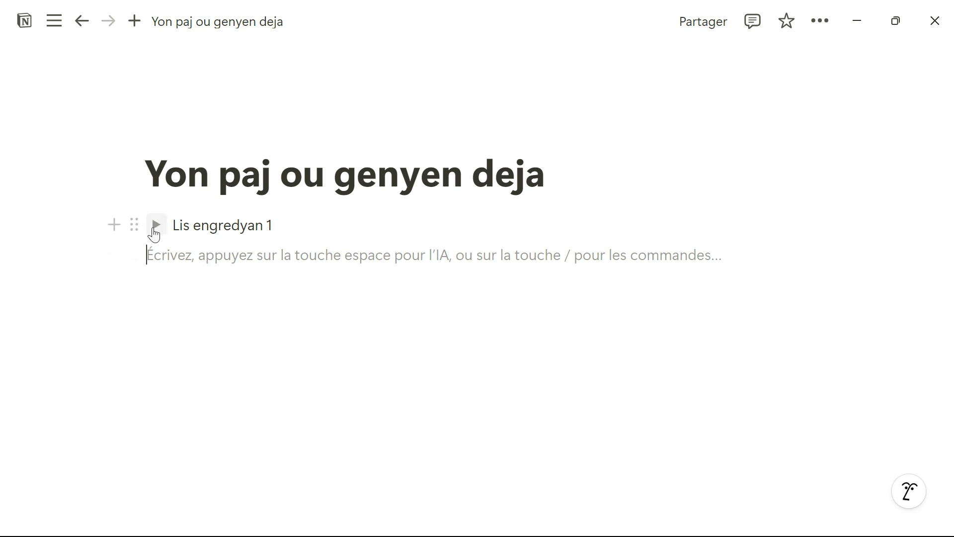
# - Expand the "Lis engredyan 1" toggle, enter "bannann, patat etc" inside it, and collapse it again
pyautogui.click(155, 226)
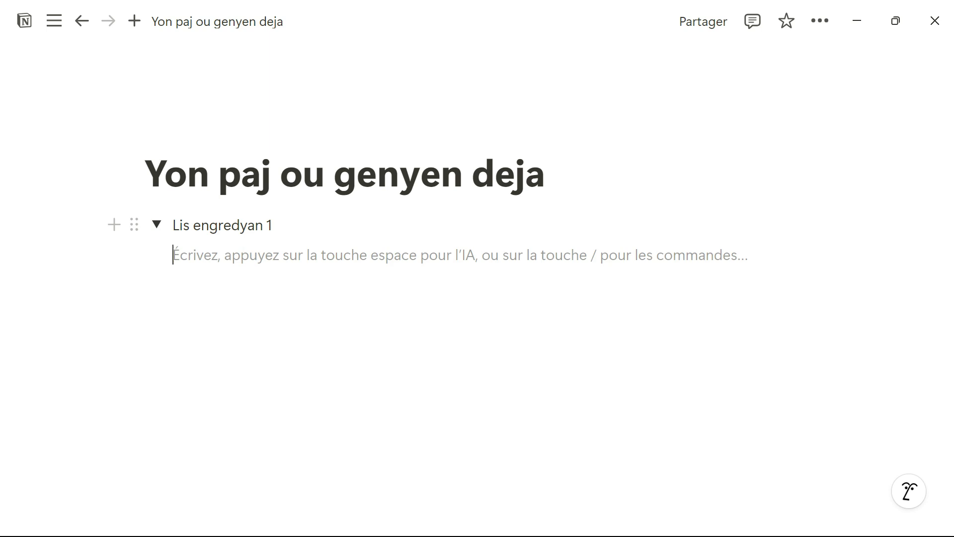
pyautogui.write('bannann')
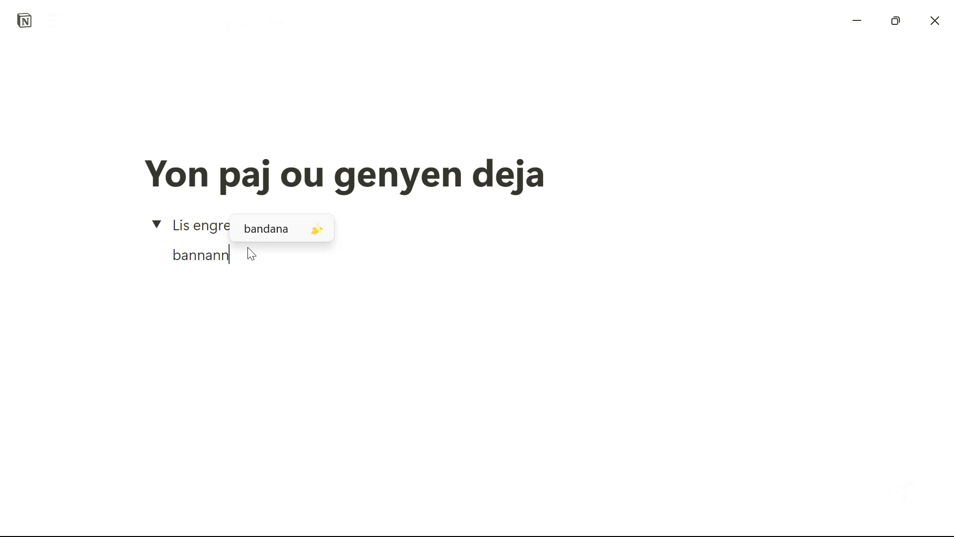
pyautogui.write(', patat')
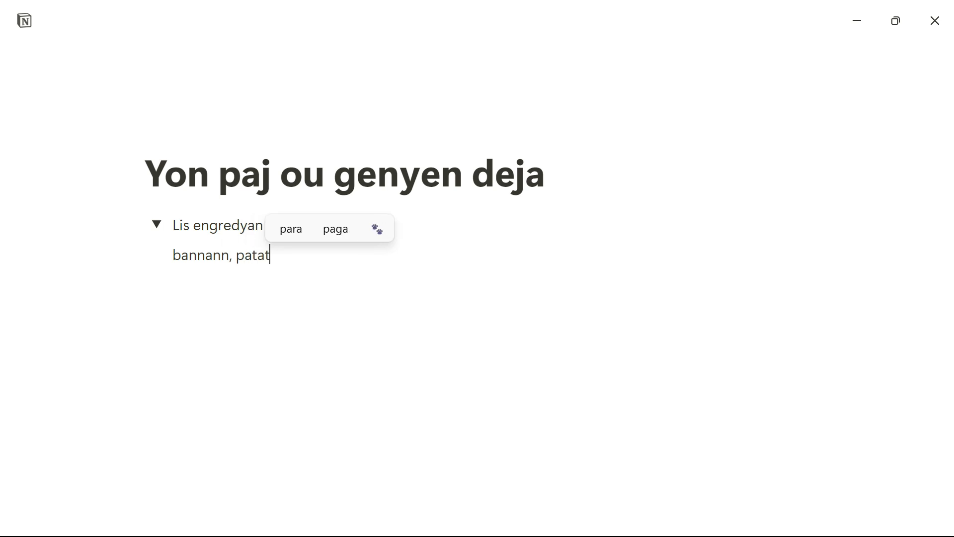
pyautogui.write(' etc')
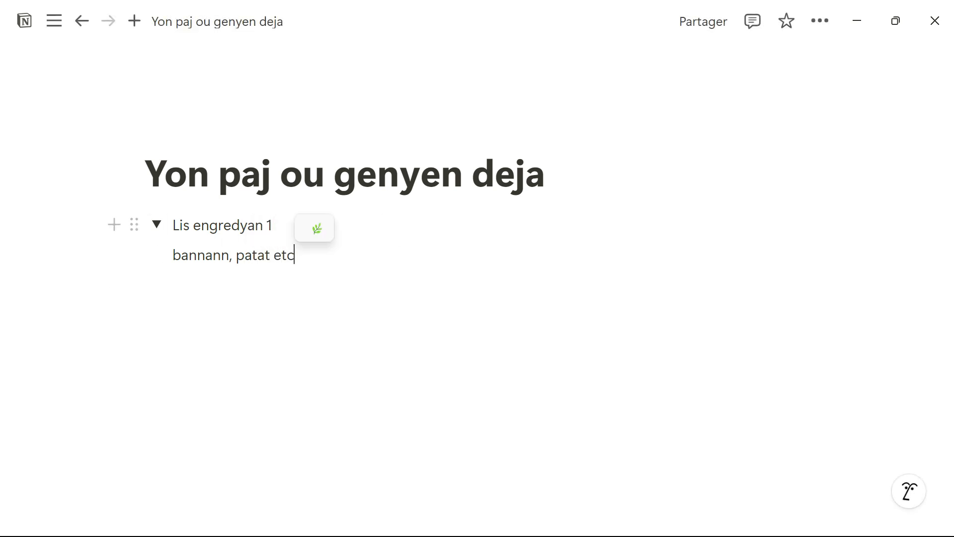
pyautogui.click(164, 230)
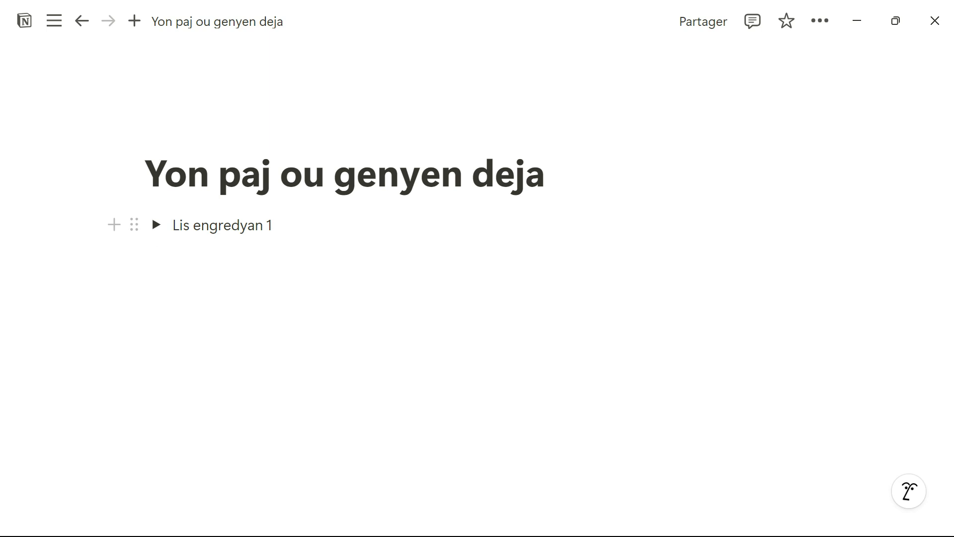
# - Transform the "Lis engredyan 1" toggle into a Citation block
pyautogui.moveTo(278, 225); pyautogui.dragTo(171, 225)
pyautogui.click(552, 192)
pyautogui.scroll(-5, 328, 390)
pyautogui.scroll(-1, 313, 332)
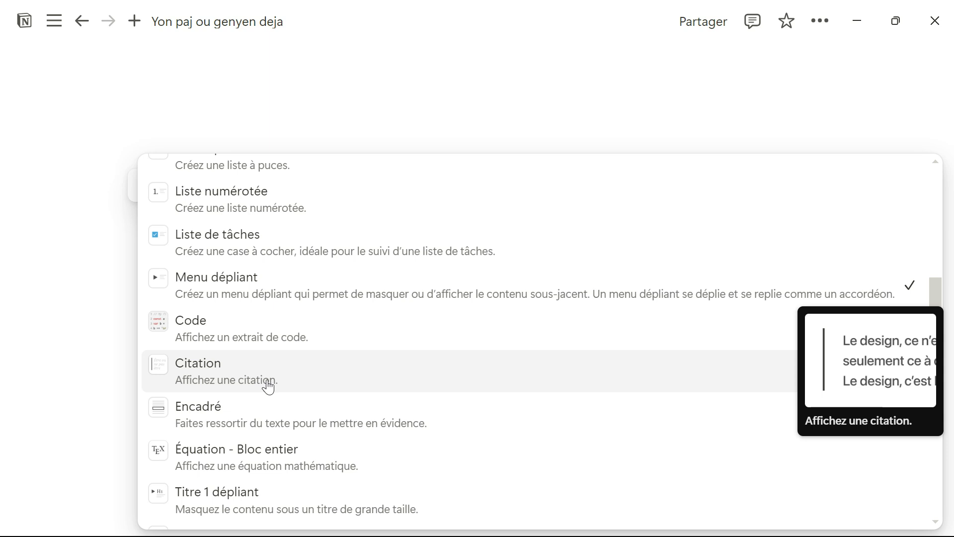
pyautogui.click(246, 376)
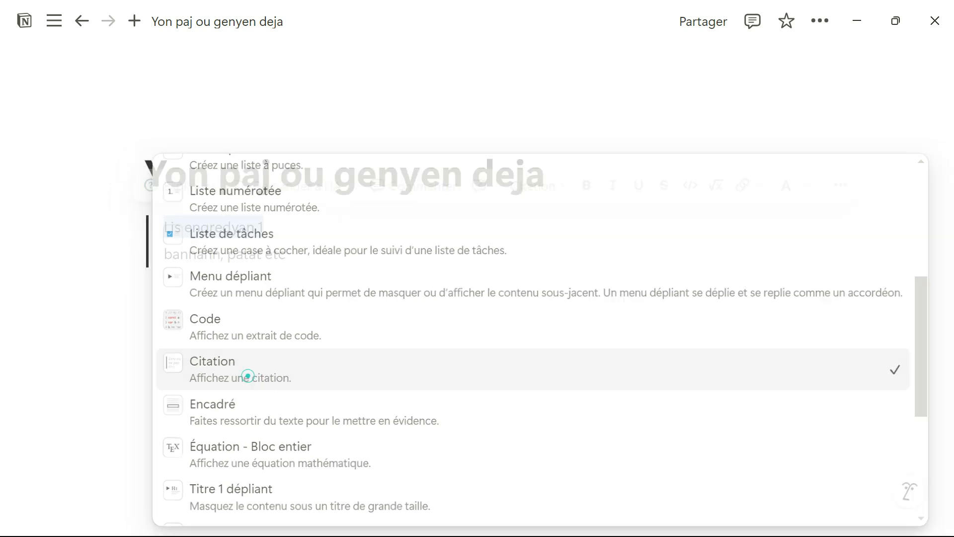
pyautogui.click(305, 248)
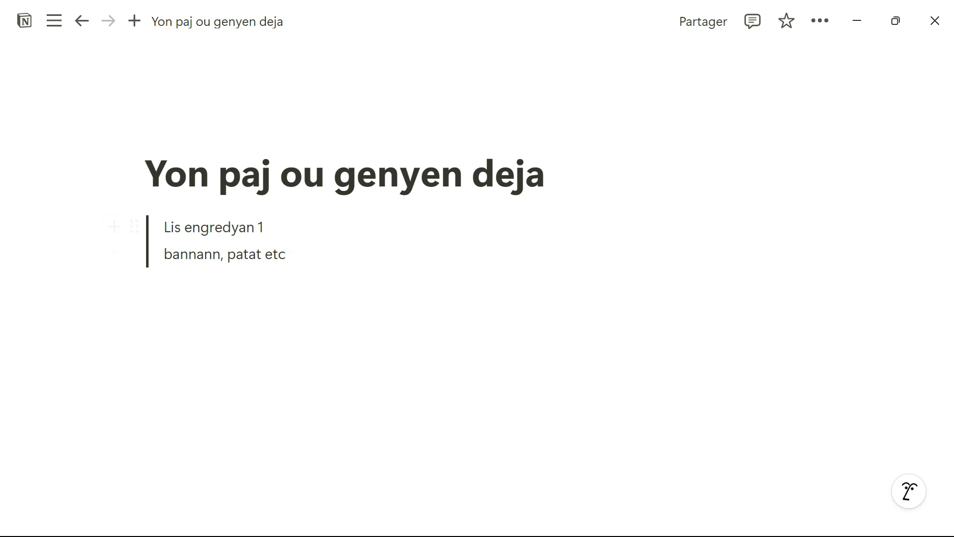
# - Transform the "Lis engredyan 1" quote block into an Encadré
pyautogui.moveTo(288, 254); pyautogui.dragTo(164, 227)
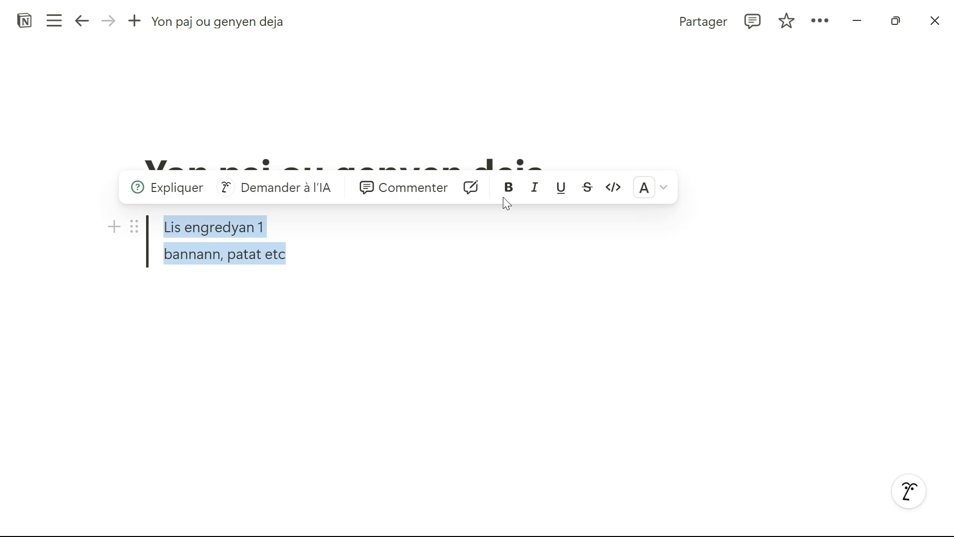
pyautogui.click(278, 229)
pyautogui.hotkey('shift', 'Home')
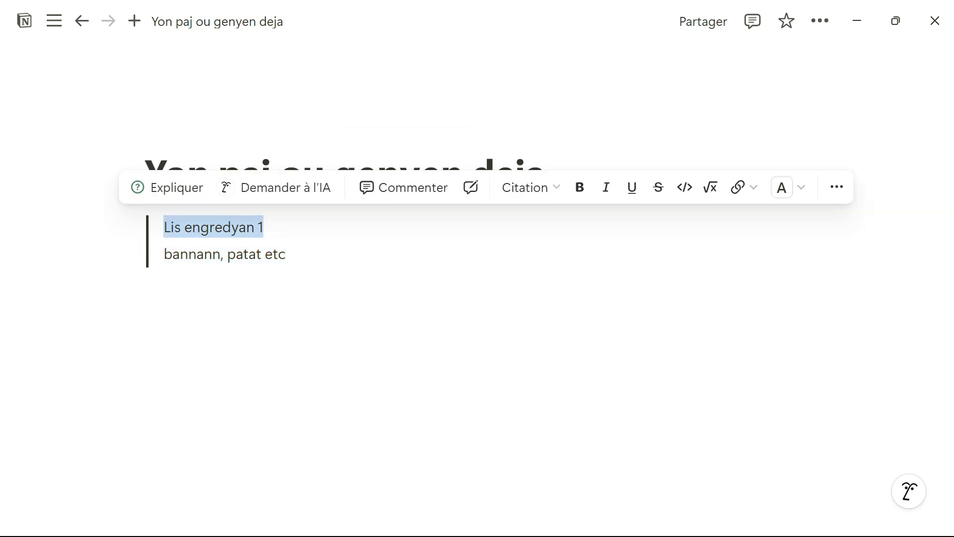
pyautogui.click(511, 185)
pyautogui.scroll(-3, 358, 373)
pyautogui.scroll(-4, 348, 343)
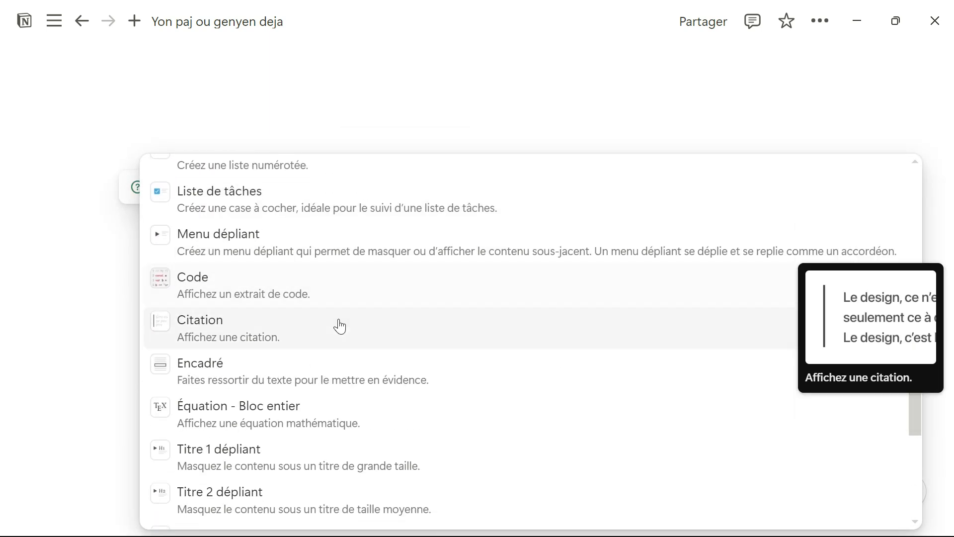
pyautogui.click(320, 321)
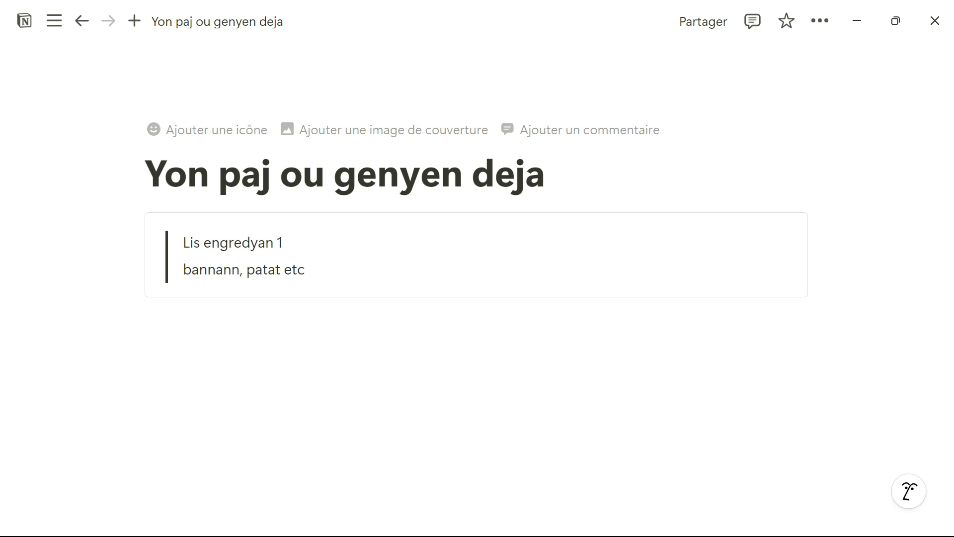
# - Set the background colour of the Encadré around the quote to Fond vert
pyautogui.click(133, 226)
pyautogui.moveTo(318, 372)
pyautogui.click(450, 428)
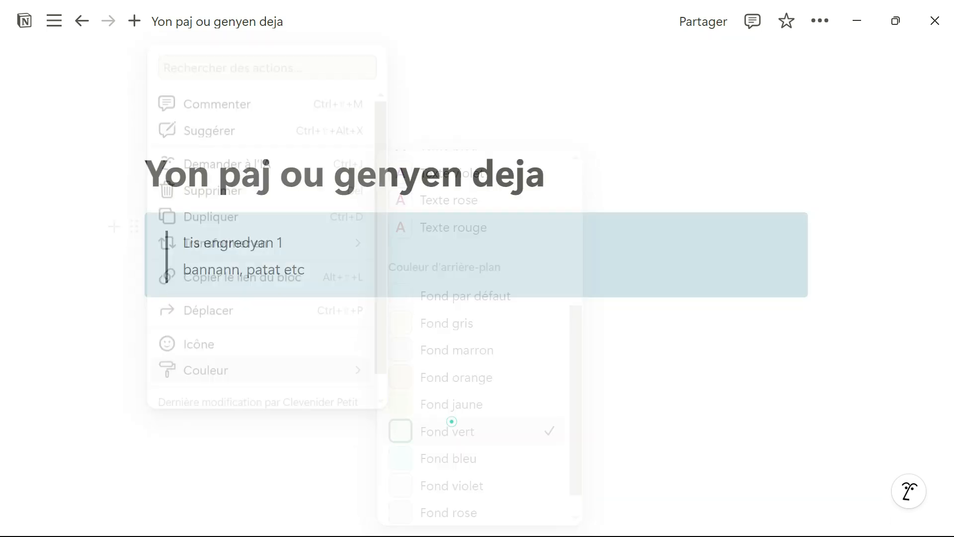
pyautogui.click(533, 367)
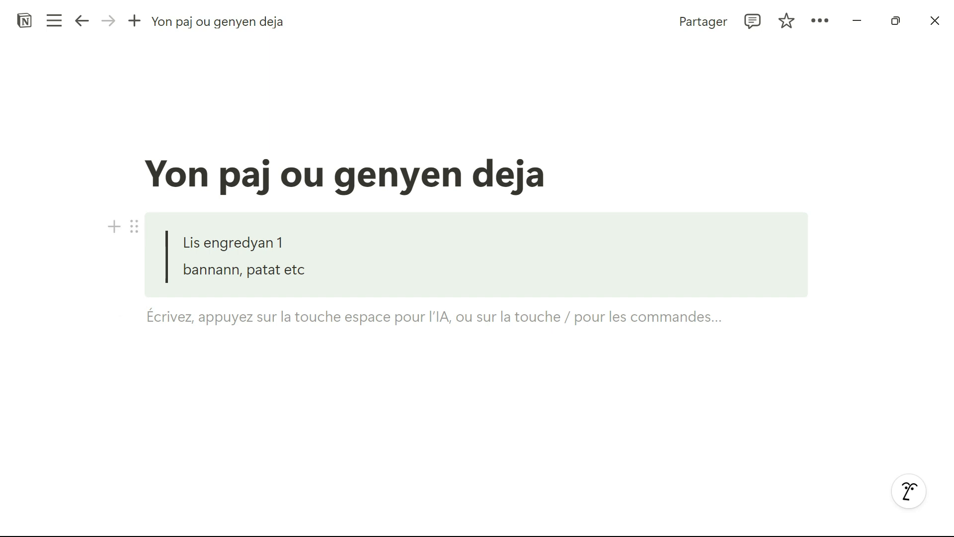
# - Transform the "Lis engredyan 1" quote inside the green callout into a Menu dépliant
pyautogui.moveTo(316, 269); pyautogui.dragTo(184, 244)
pyautogui.click(348, 284)
pyautogui.moveTo(277, 243); pyautogui.dragTo(183, 242)
pyautogui.click(567, 206)
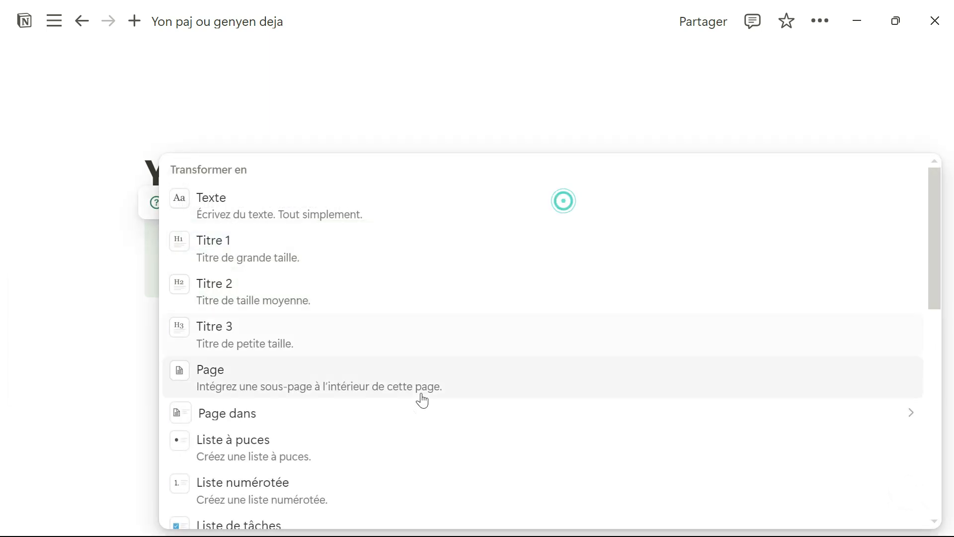
pyautogui.scroll(-3, 348, 373)
pyautogui.click(292, 451)
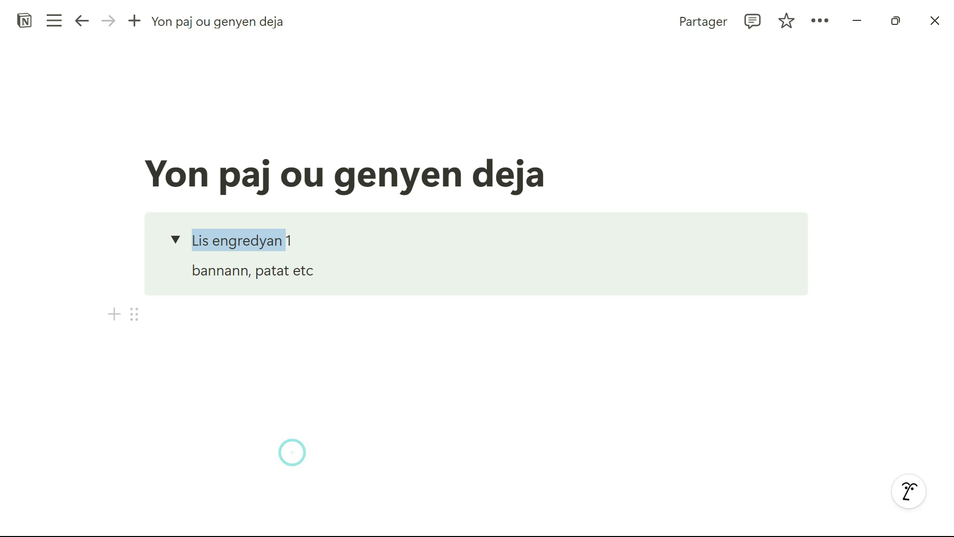
# - Test the "Lis engredyan 1" toggle by collapsing and expanding it repeatedly, leaving it expanded
pyautogui.click(175, 240)
pyautogui.click(306, 349)
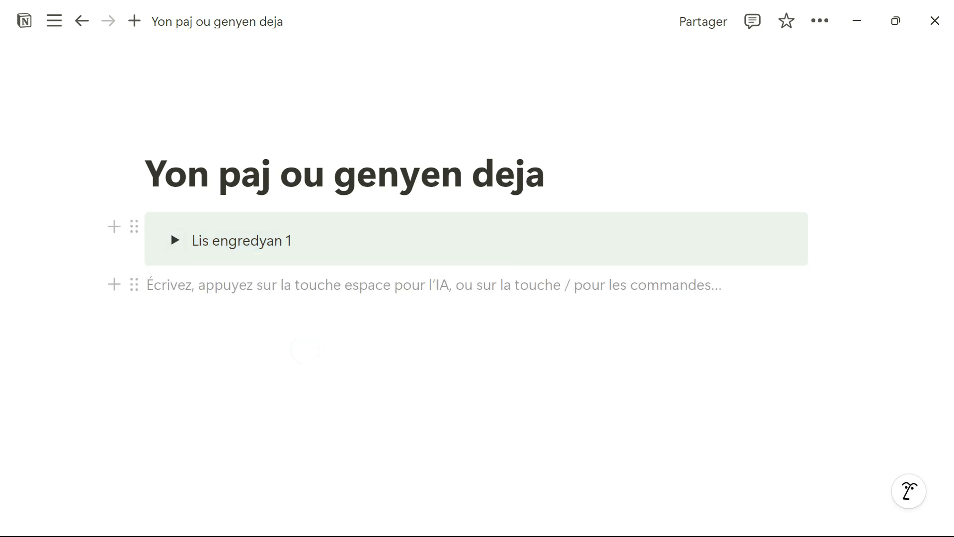
pyautogui.click(176, 242)
pyautogui.click(176, 242)
pyautogui.click(176, 242)
pyautogui.click(176, 241)
pyautogui.click(175, 242)
pyautogui.click(176, 241)
pyautogui.click(176, 241)
pyautogui.click(176, 242)
pyautogui.click(176, 241)
pyautogui.click(176, 241)
pyautogui.click(178, 242)
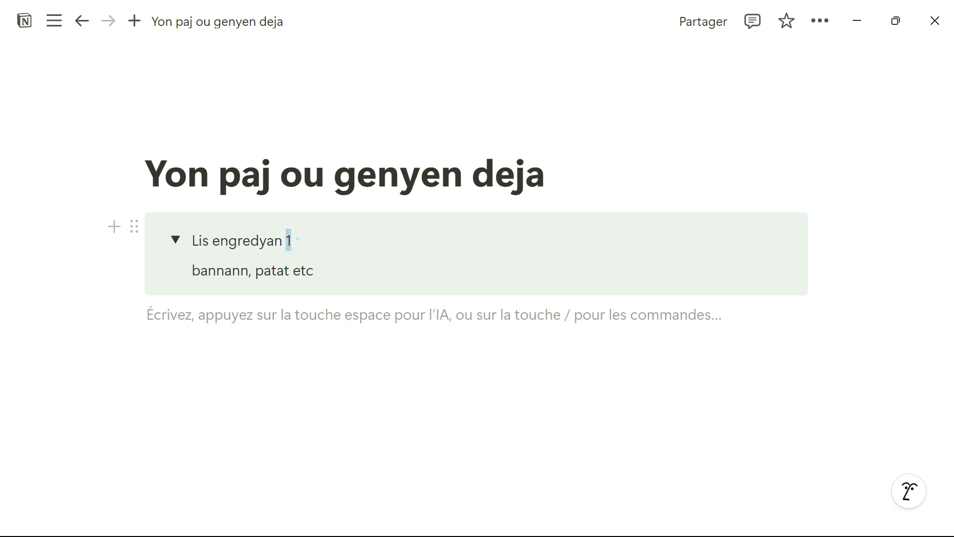
# - Transform the "Lis engredyan 1" toggle in the callout into a Titre 1 dépliant
pyautogui.tripleClick(291, 240)
pyautogui.click(555, 204)
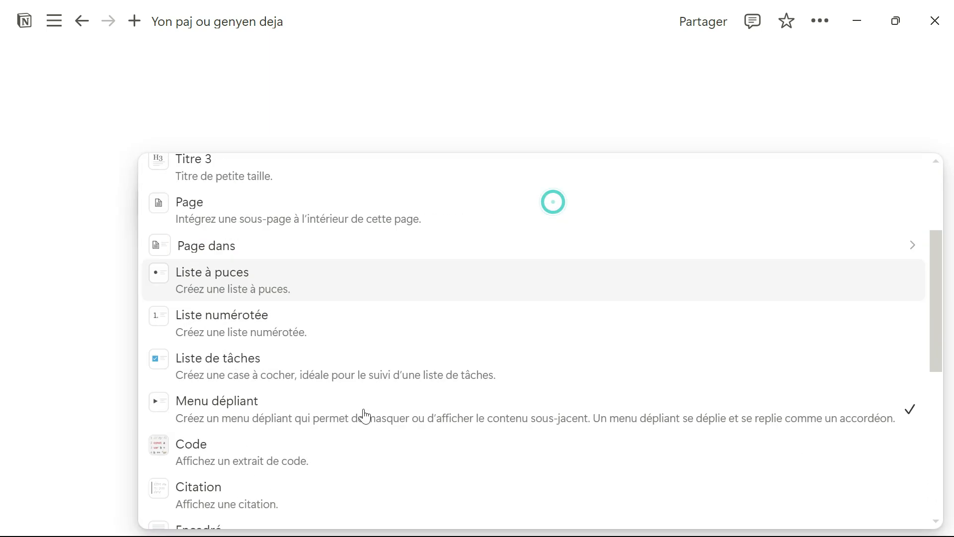
pyautogui.scroll(-5, 337, 388)
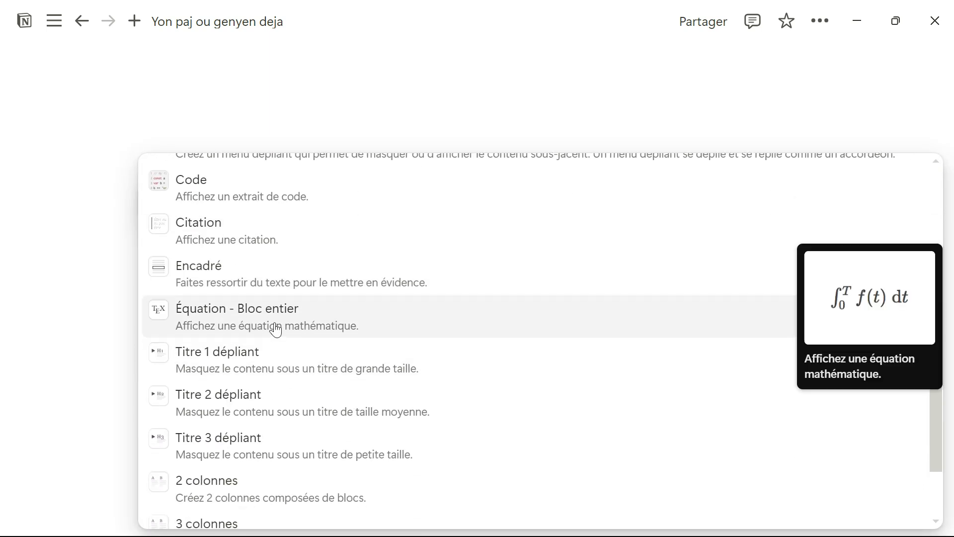
pyautogui.scroll(-2, 272, 323)
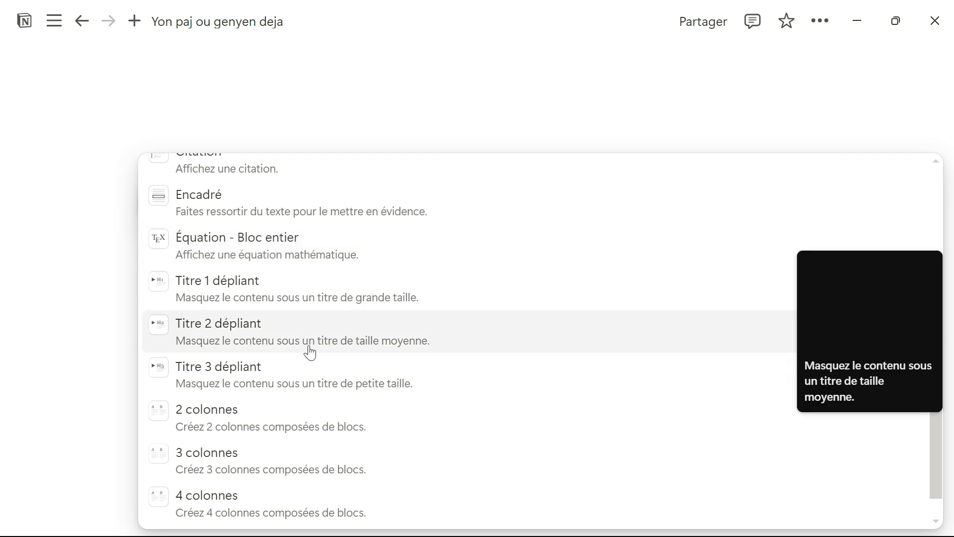
pyautogui.scroll(-1, 291, 378)
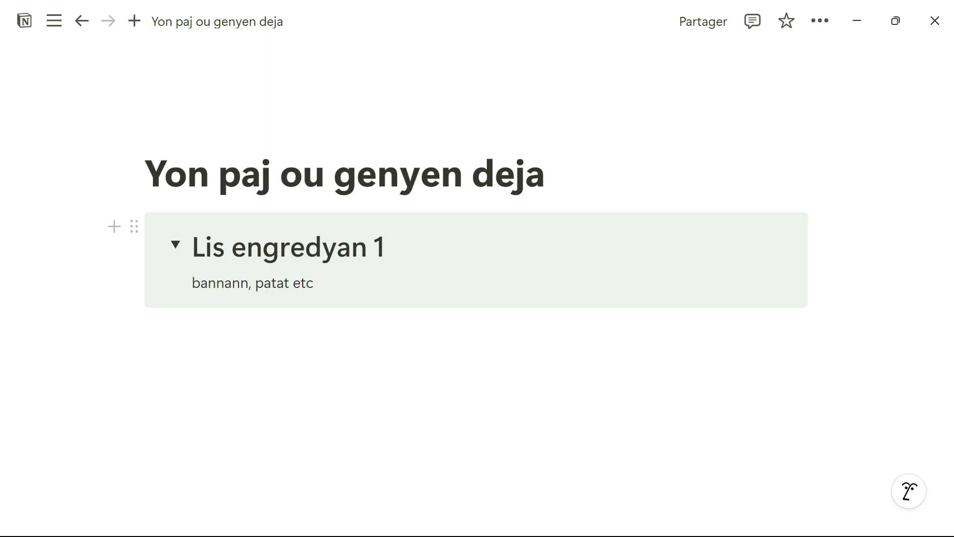
# - Collapse and re-expand the "Lis engredyan 1" toggle heading, and transform it into 2 colonnes
pyautogui.moveTo(388, 247); pyautogui.dragTo(192, 247)
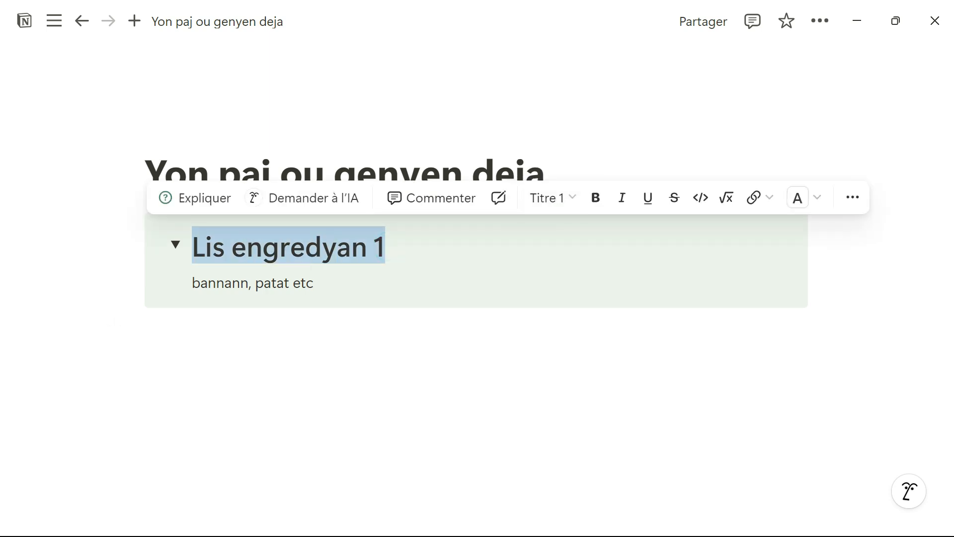
pyautogui.click(255, 281)
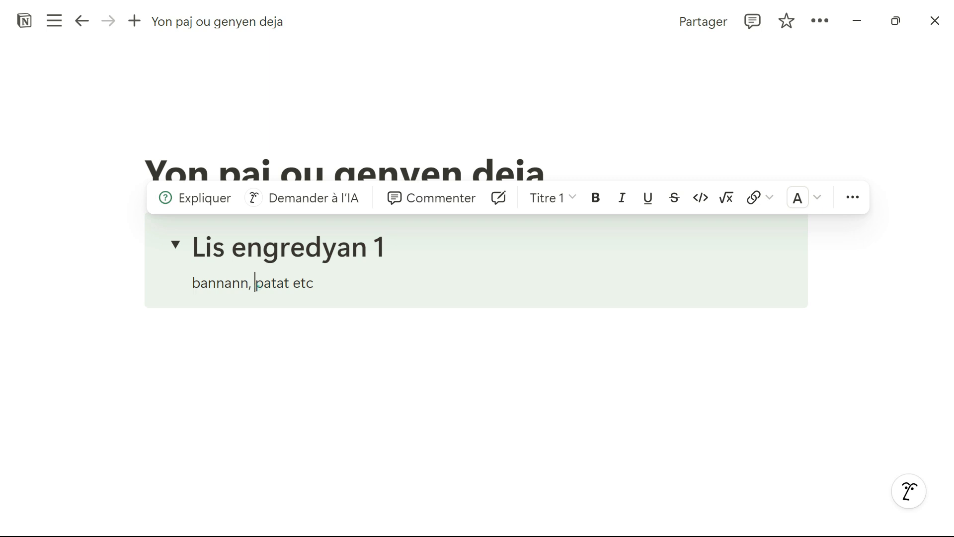
pyautogui.click(176, 251)
pyautogui.click(176, 253)
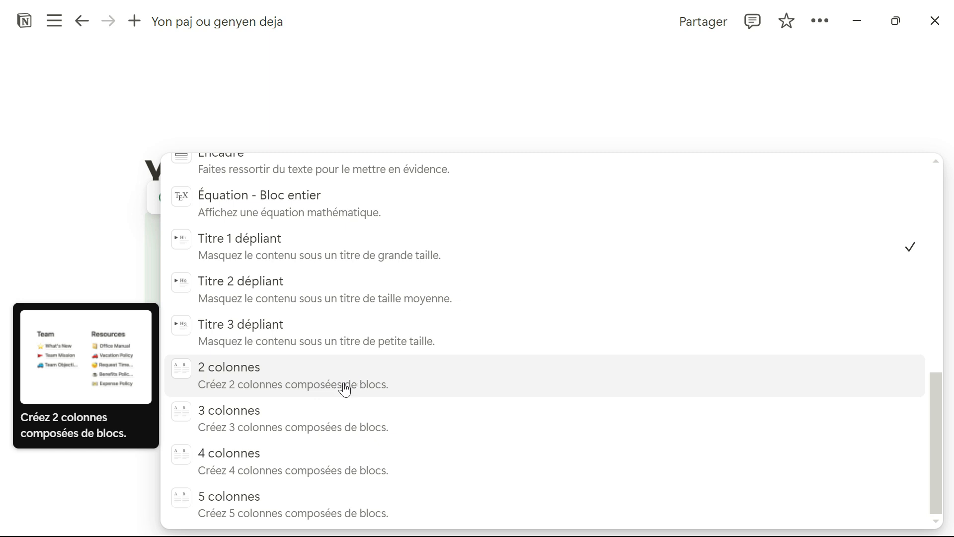
pyautogui.click(325, 383)
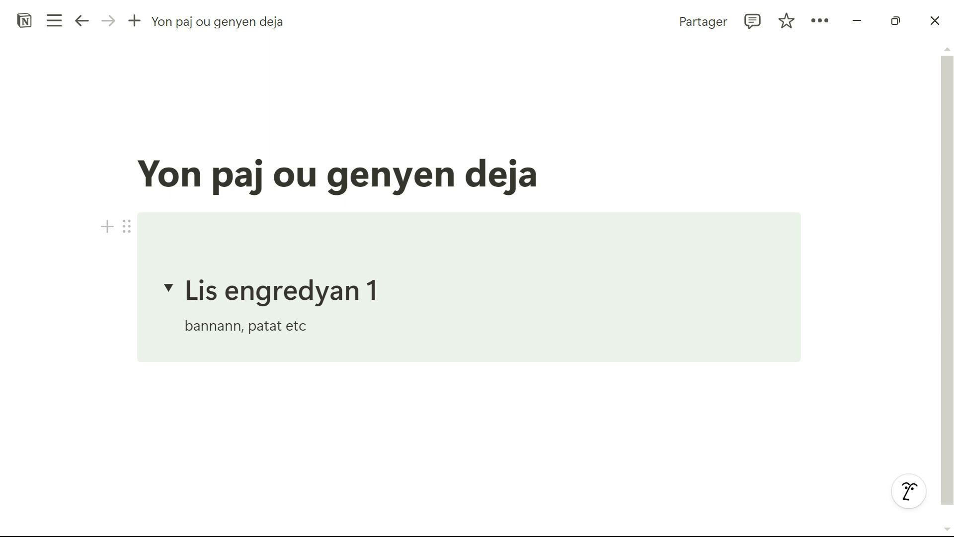
# - Put "bannann, patat etc" in the first column and the "Lis engredyan 1" toggle heading in the second, and narrow the first column
pyautogui.moveTo(171, 324); pyautogui.dragTo(314, 269)
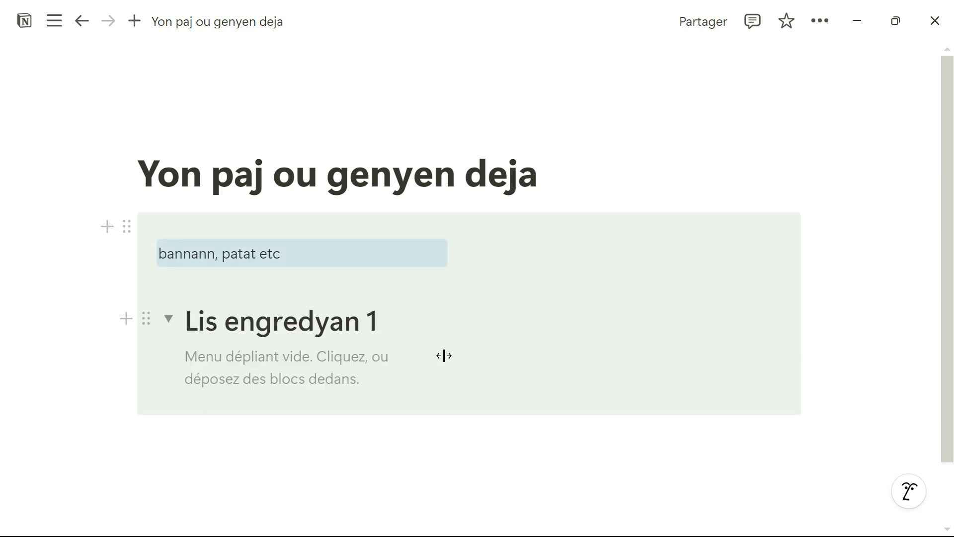
pyautogui.moveTo(146, 319); pyautogui.dragTo(539, 246)
pyautogui.moveTo(464, 379); pyautogui.dragTo(315, 323)
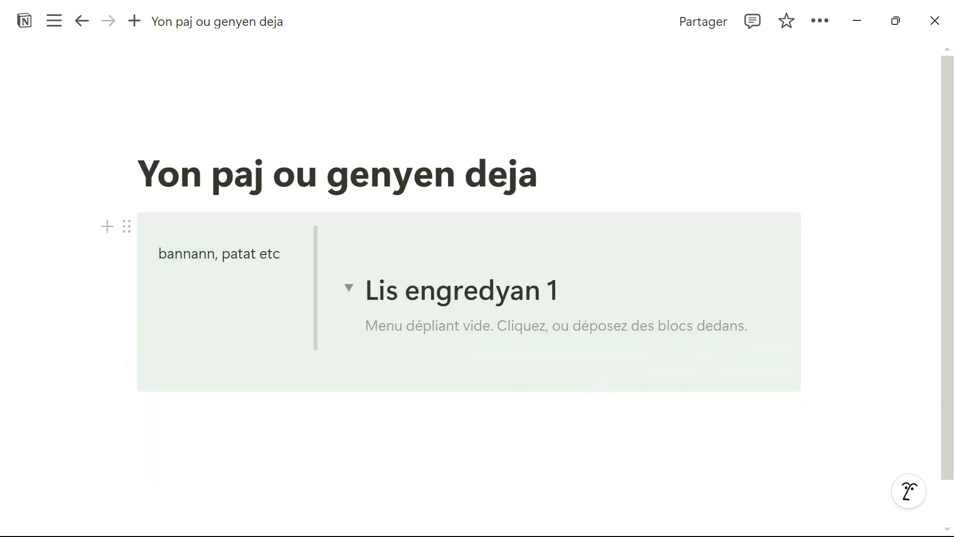
# - Add an empty block below the two columns in the green callout and transform it into 3 colonnes
pyautogui.click(189, 386)
pyautogui.click(211, 368)
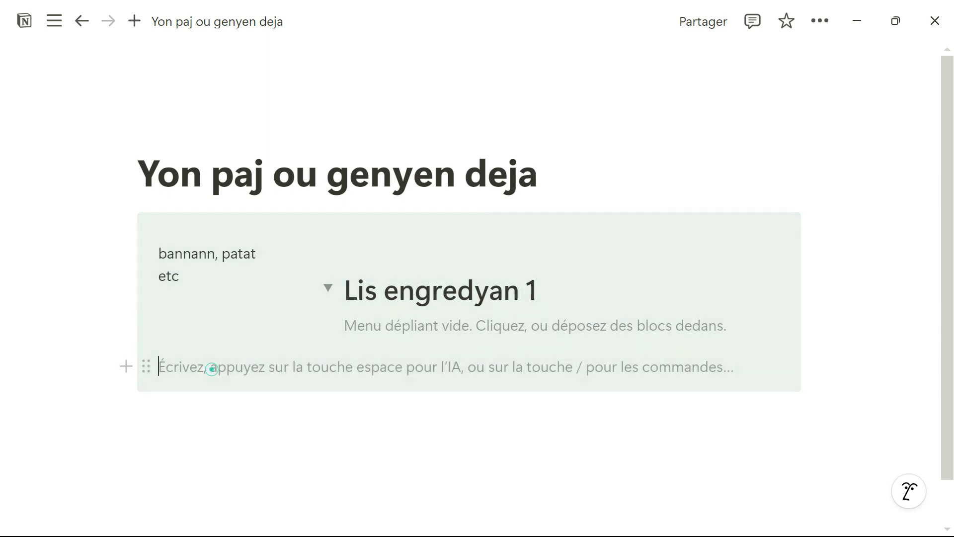
pyautogui.click(146, 367)
pyautogui.moveTo(238, 356)
pyautogui.click(499, 418)
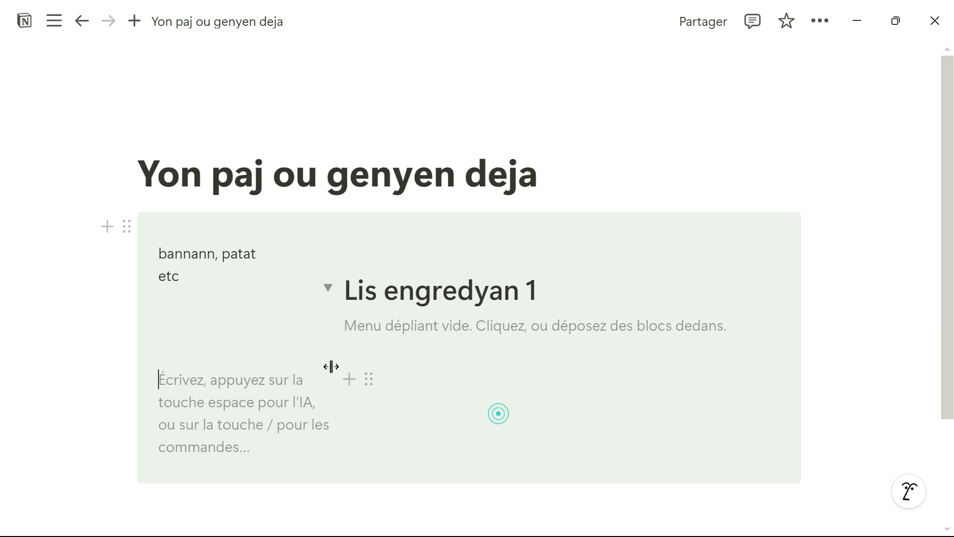
# - Fill the three columns with "colonne" in the first, "bannann, patat etc" in the second and the "Lis engredyan 1" toggle heading in the third
pyautogui.write('colonne')
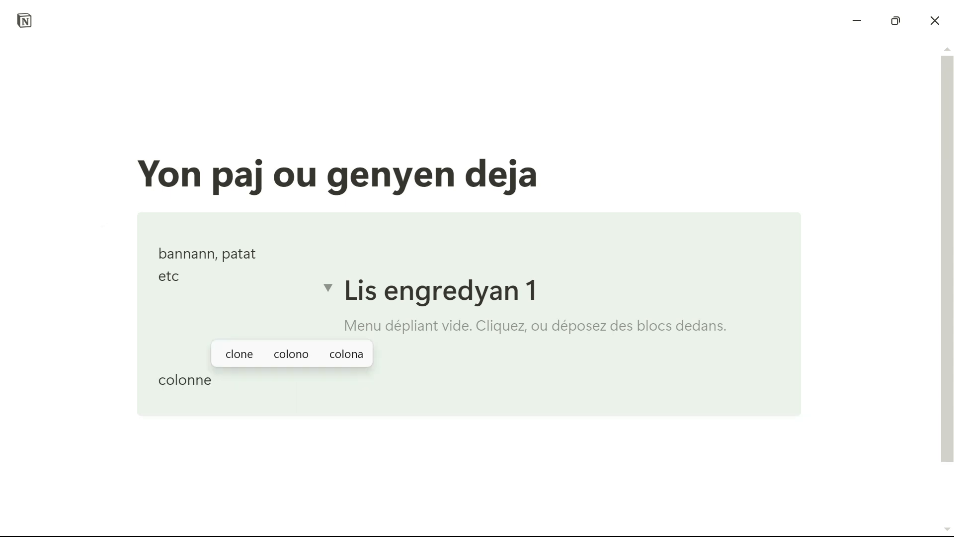
pyautogui.click(453, 373)
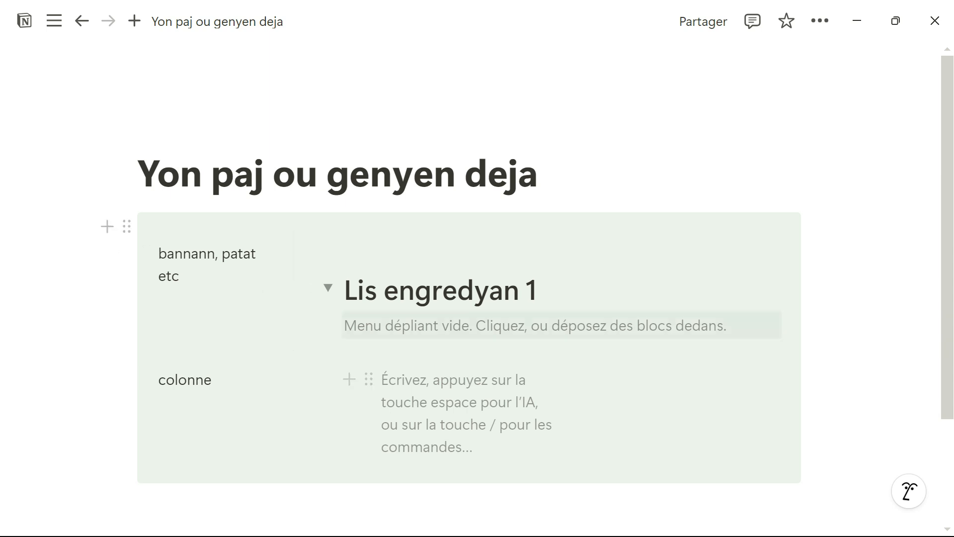
pyautogui.moveTo(148, 254); pyautogui.dragTo(411, 374)
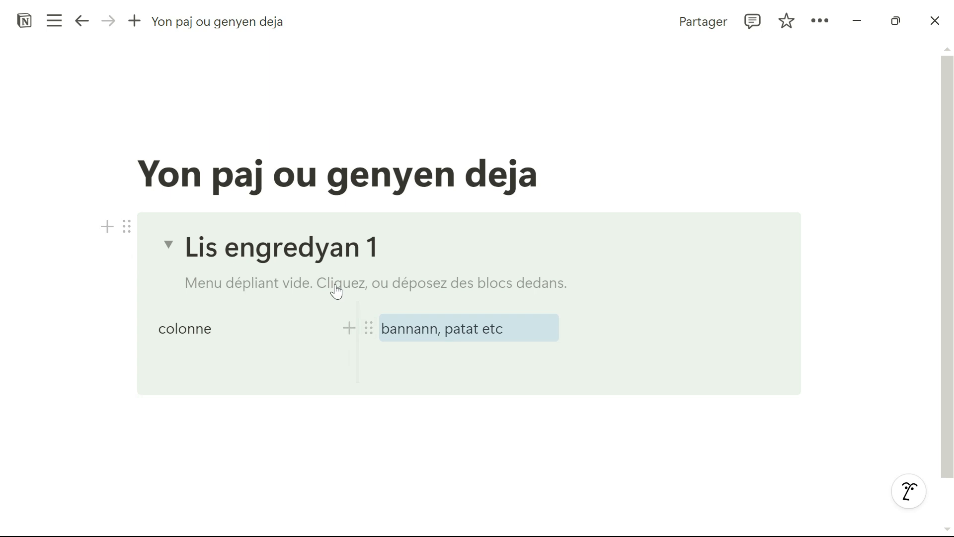
pyautogui.moveTo(167, 245); pyautogui.dragTo(606, 316)
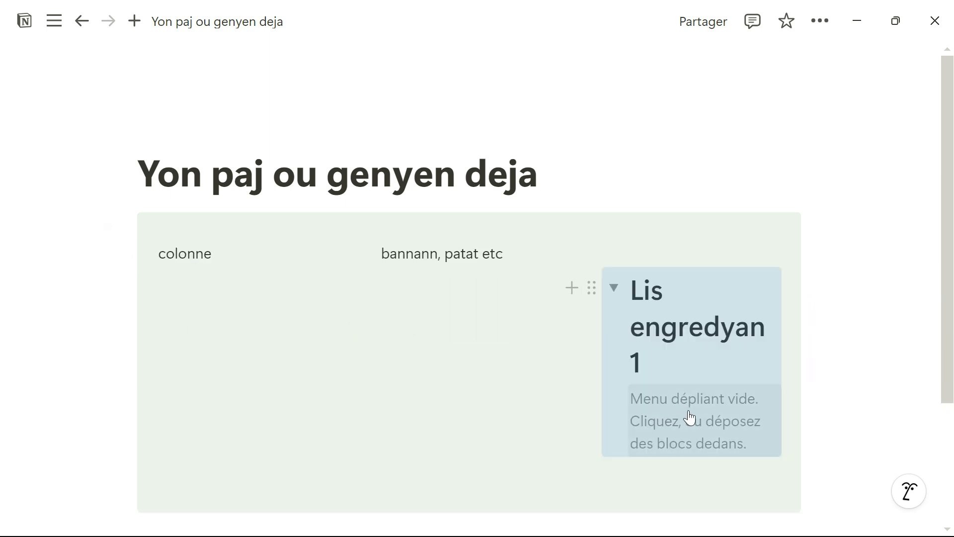
# - Add an empty block inside the "Lis engredyan 1" toggle heading and collapse the heading
pyautogui.click(693, 411)
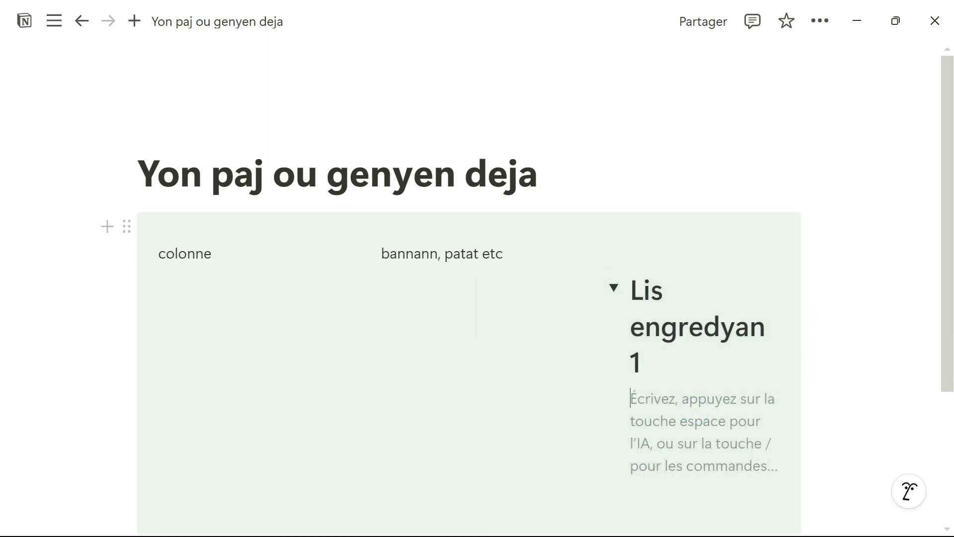
pyautogui.click(613, 288)
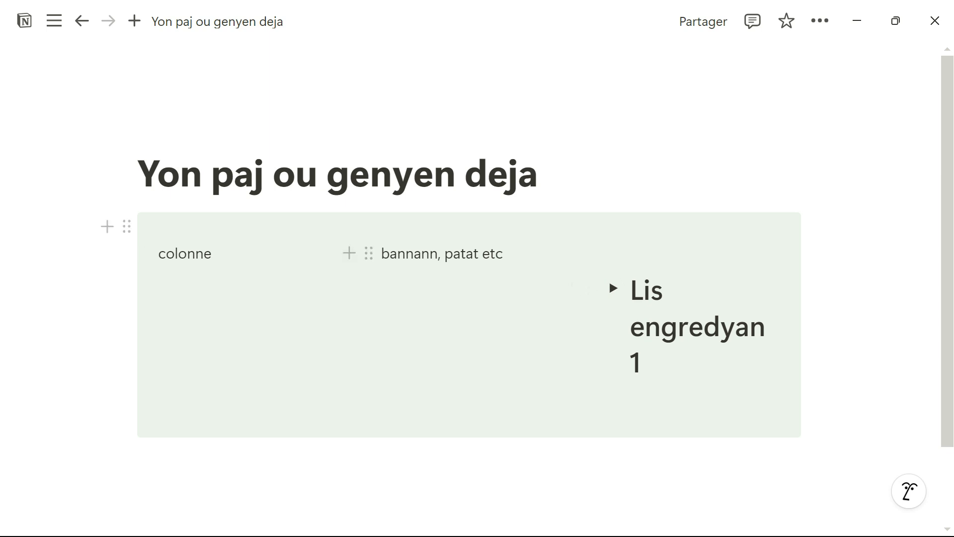
pyautogui.click(559, 361)
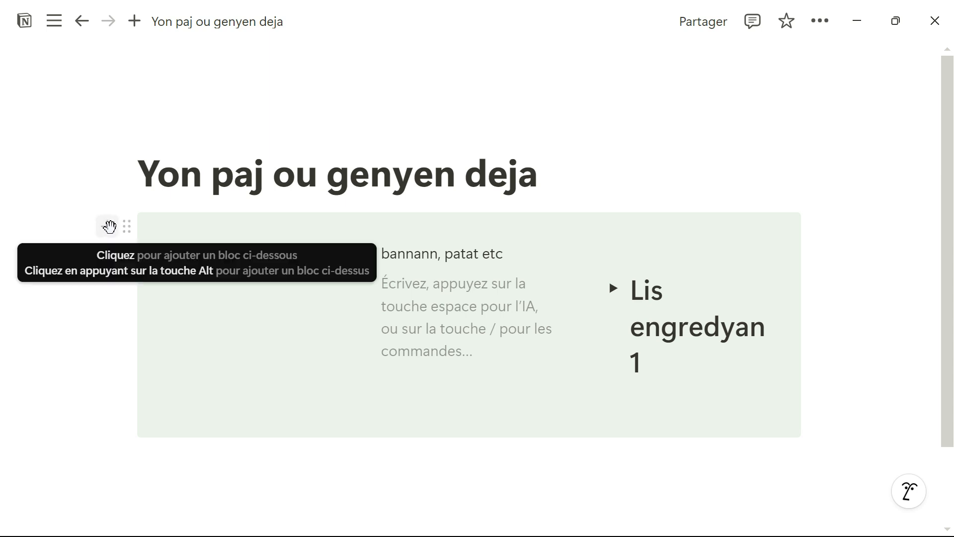
# - Delete the whole green callout and start an empty text block under the page title
pyautogui.click(127, 230)
pyautogui.click(207, 191)
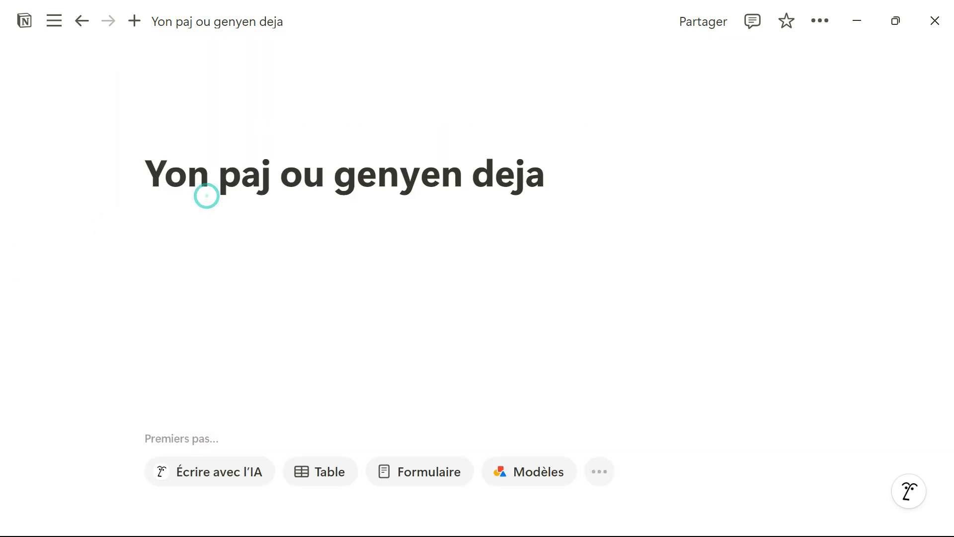
pyautogui.click(204, 247)
pyautogui.click(231, 220)
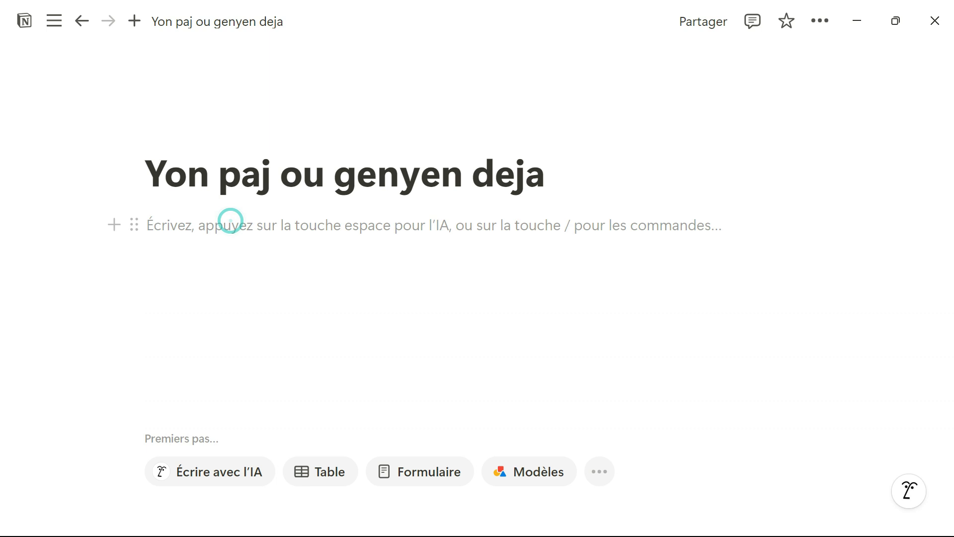
# - Insert a Séparateur block under the page title
pyautogui.click(114, 224)
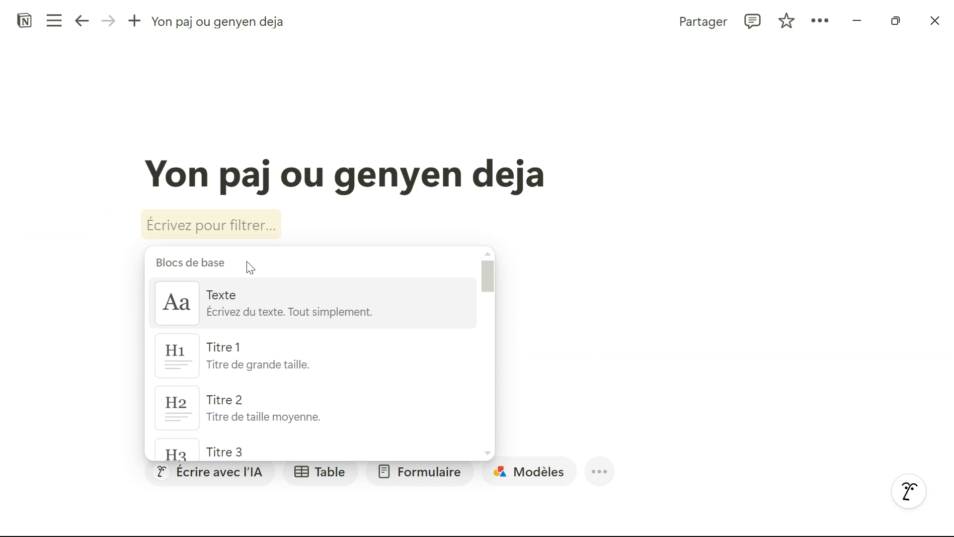
pyautogui.moveTo(274, 318)
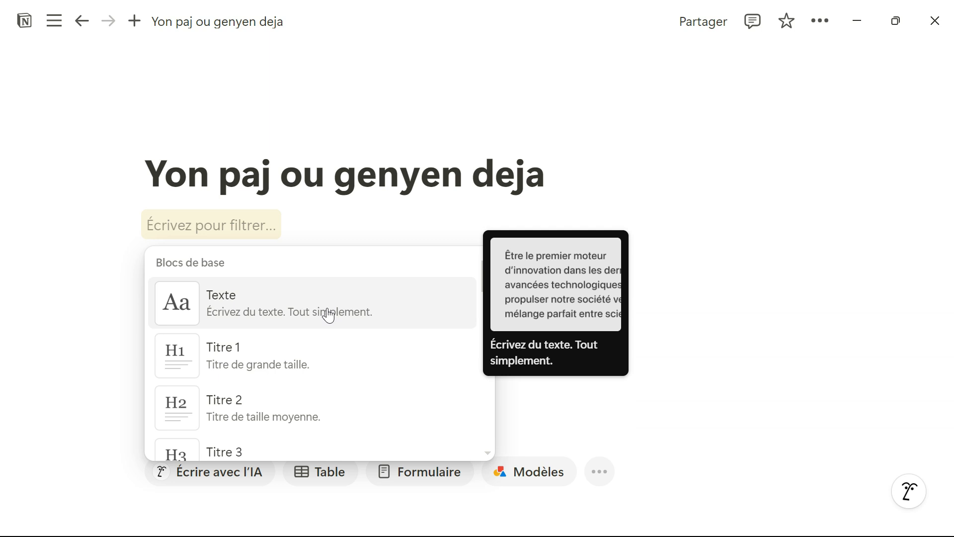
pyautogui.scroll(-6, 306, 348)
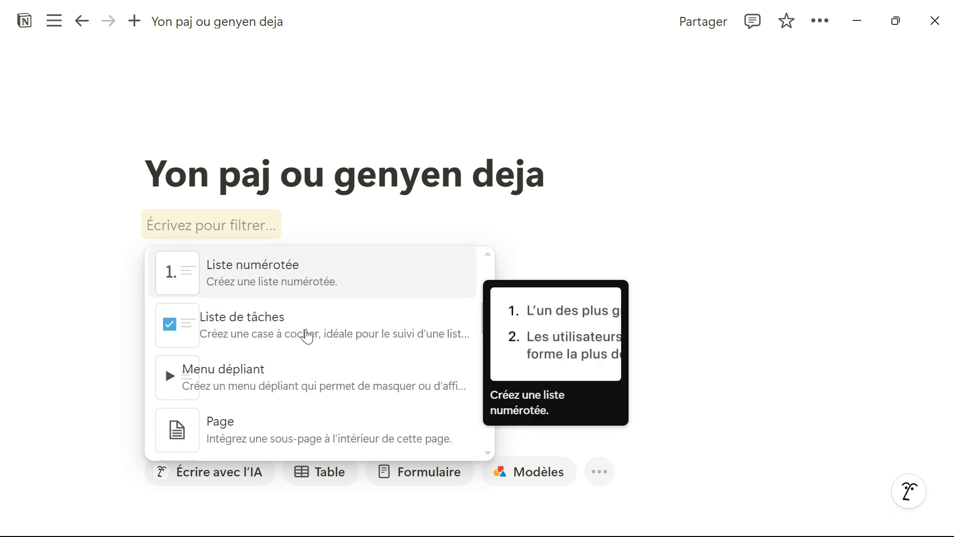
pyautogui.scroll(-3, 304, 343)
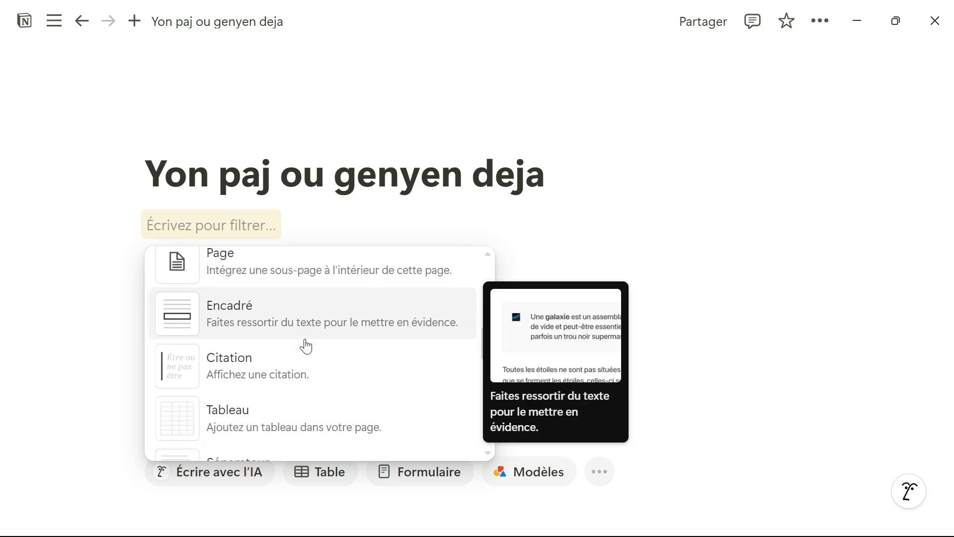
pyautogui.scroll(-1, 305, 345)
pyautogui.scroll(-2, 278, 384)
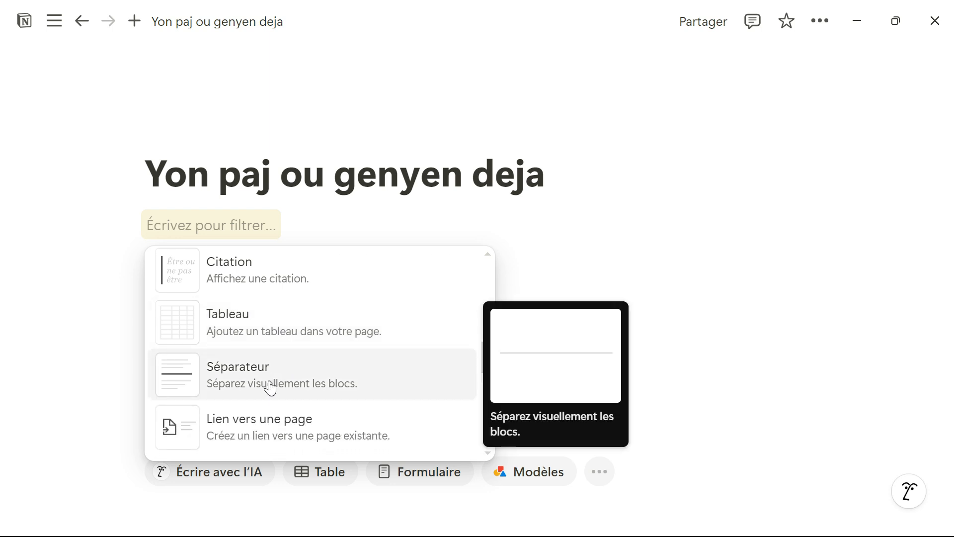
pyautogui.click(281, 329)
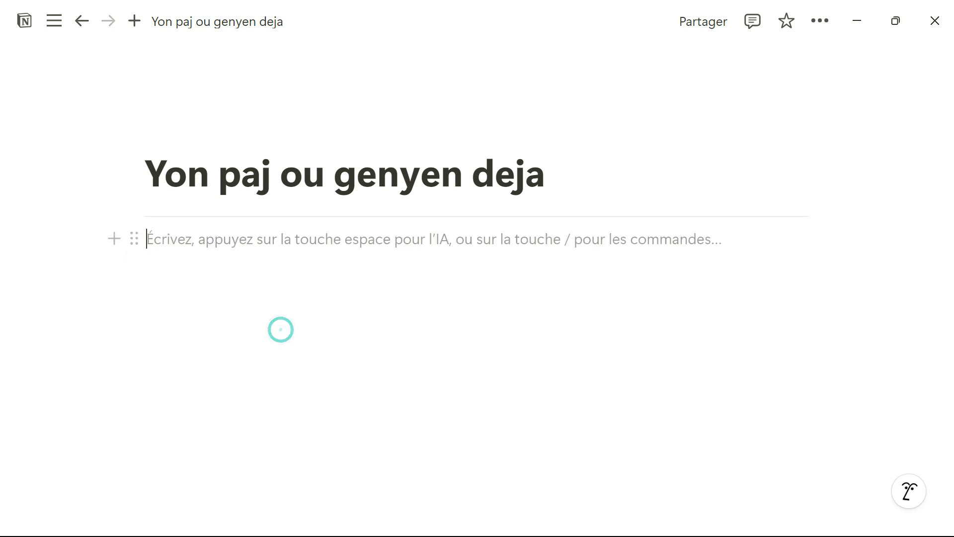
# - Delete the divider and place the cursor in the empty block under the title
pyautogui.click(135, 215)
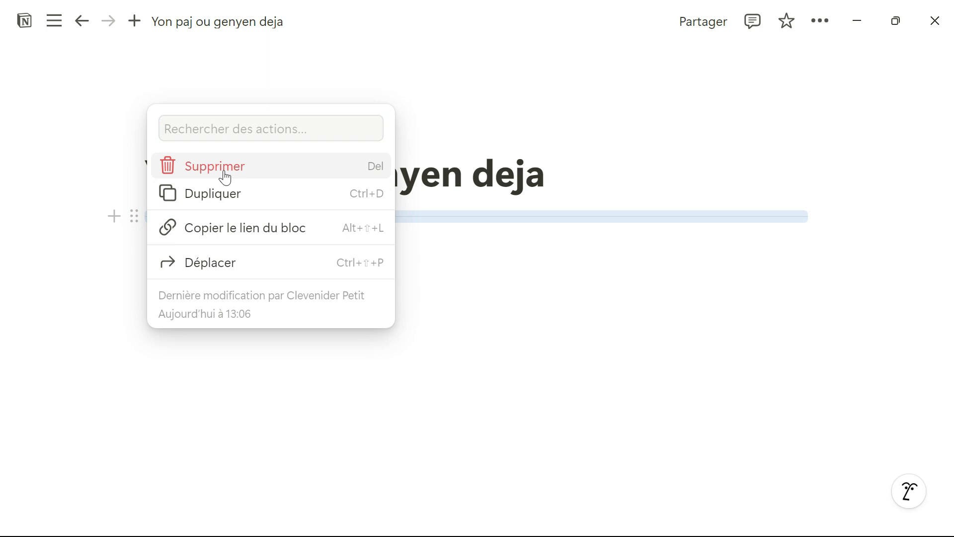
pyautogui.click(223, 166)
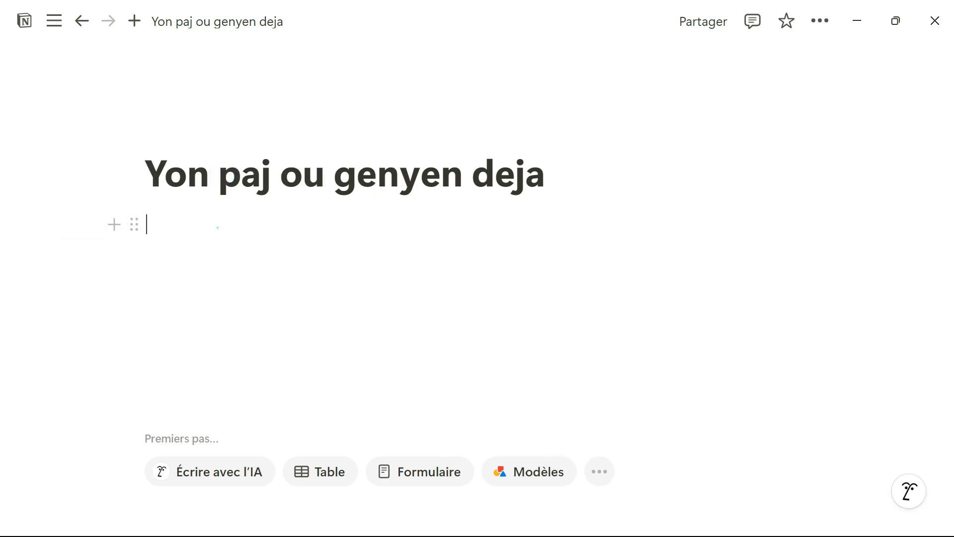
pyautogui.click(217, 226)
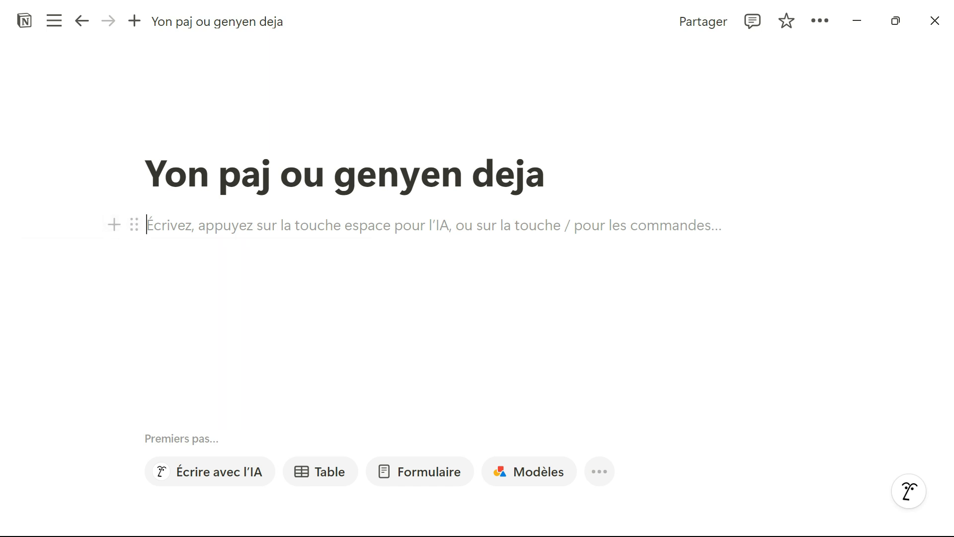
pyautogui.write('/')
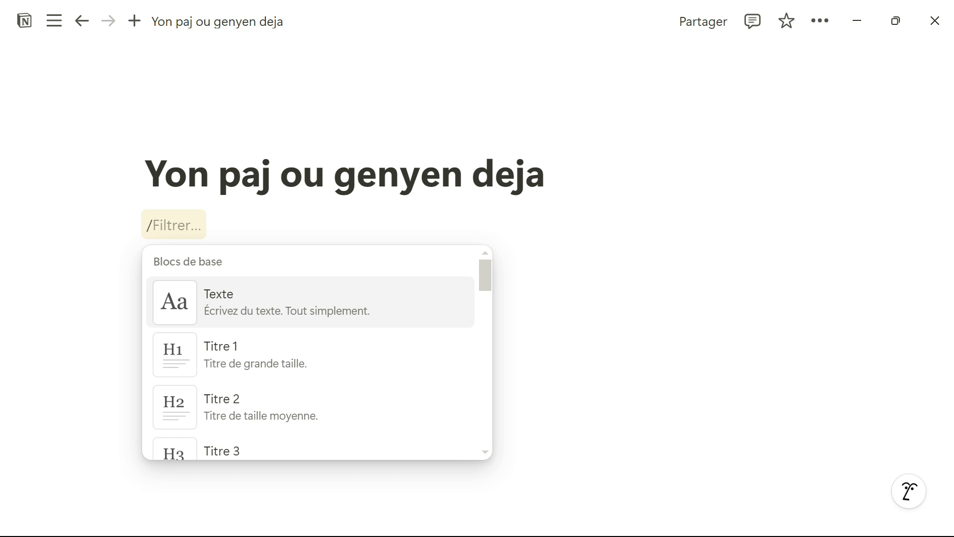
pyautogui.press('BackSpace')
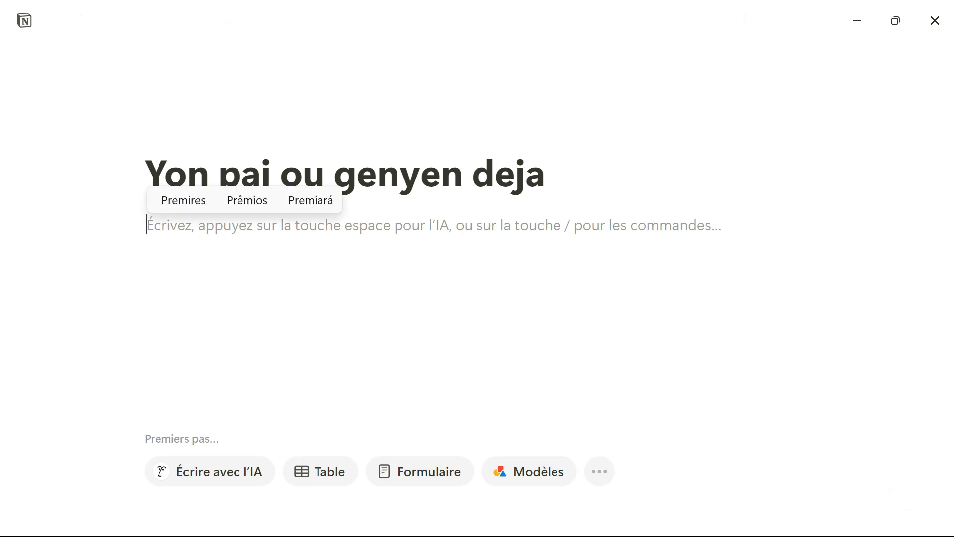
pyautogui.write('/')
pyautogui.press('BackSpace')
pyautogui.write('/')
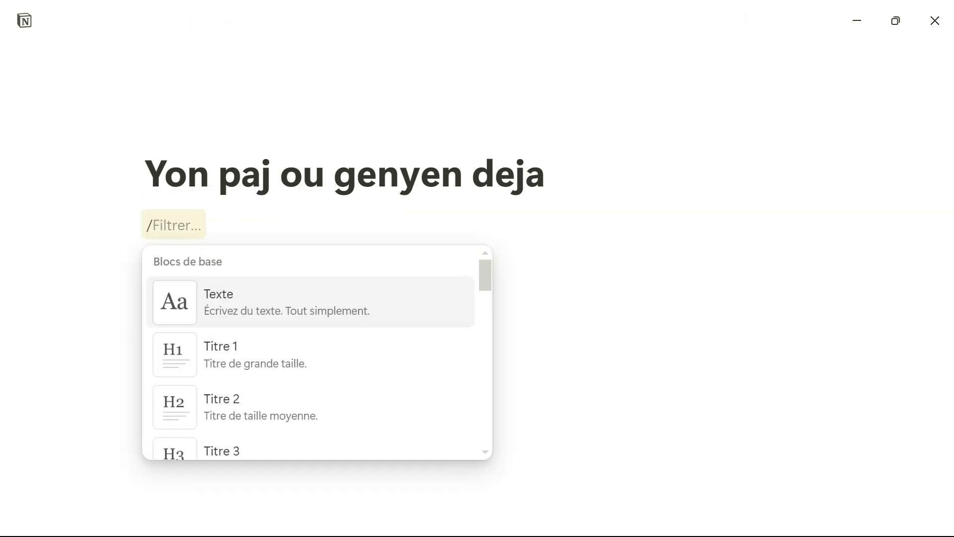
pyautogui.click(277, 214)
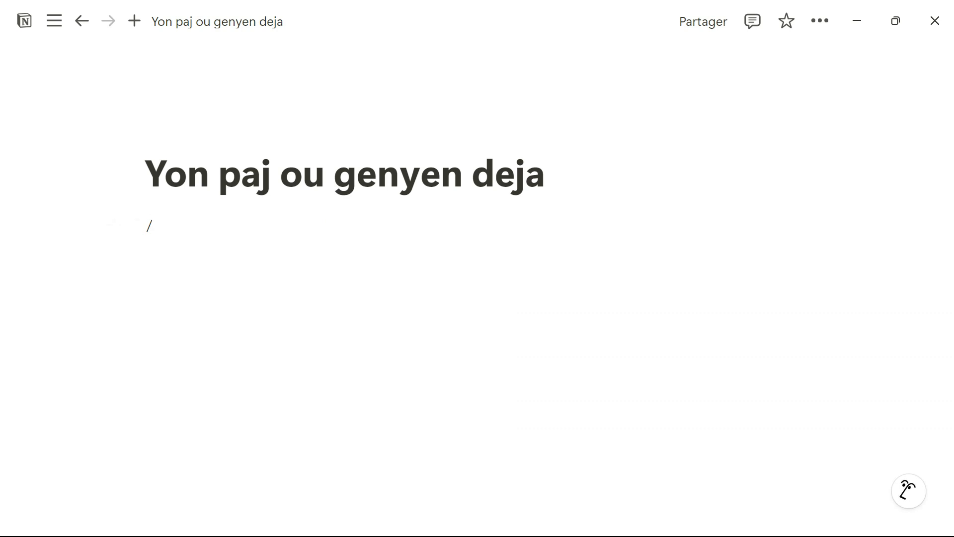
pyautogui.press('BackSpace')
# - Insert a Tableau block under the page title using the slash command
pyautogui.write('/')
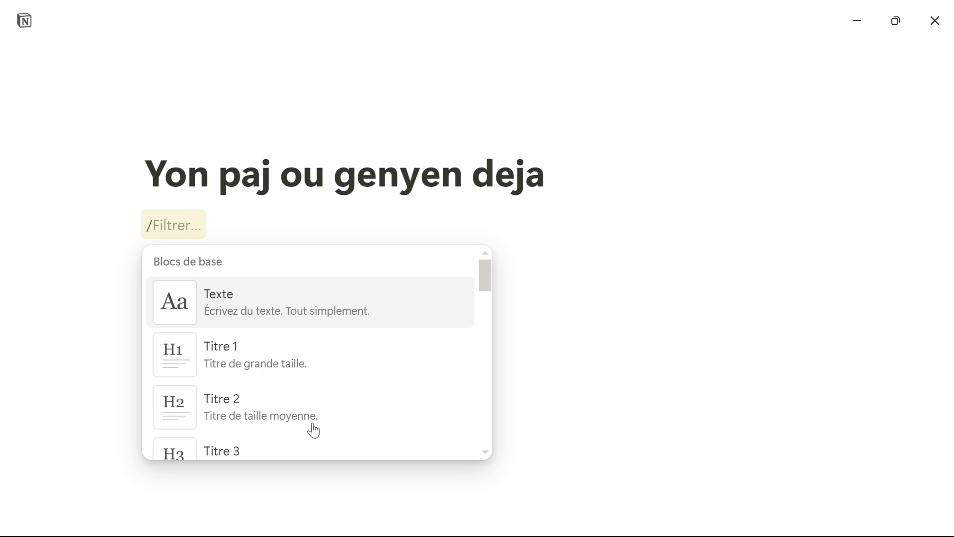
pyautogui.scroll(-10, 293, 358)
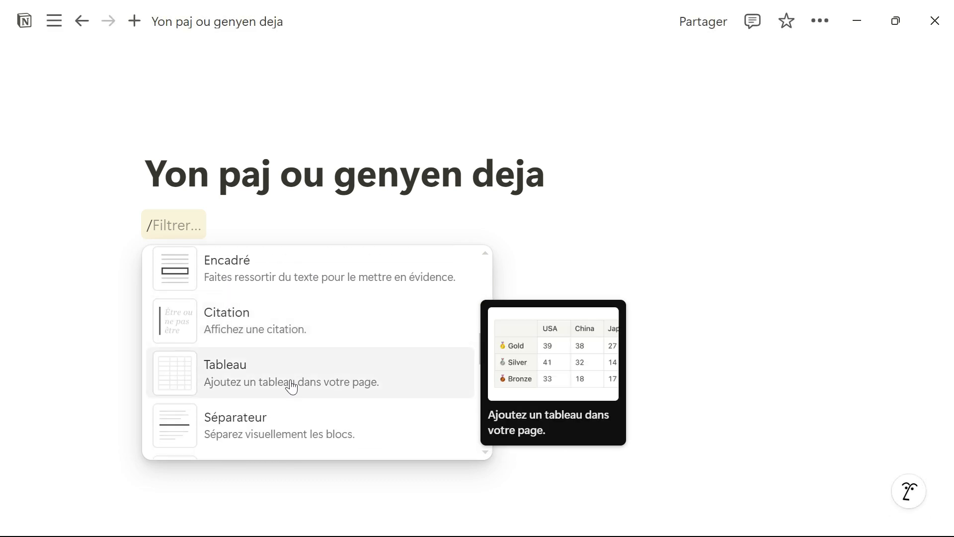
pyautogui.click(292, 386)
# - Enlarge the table to seven columns and five rows
pyautogui.click(382, 261)
pyautogui.click(492, 267)
pyautogui.click(605, 262)
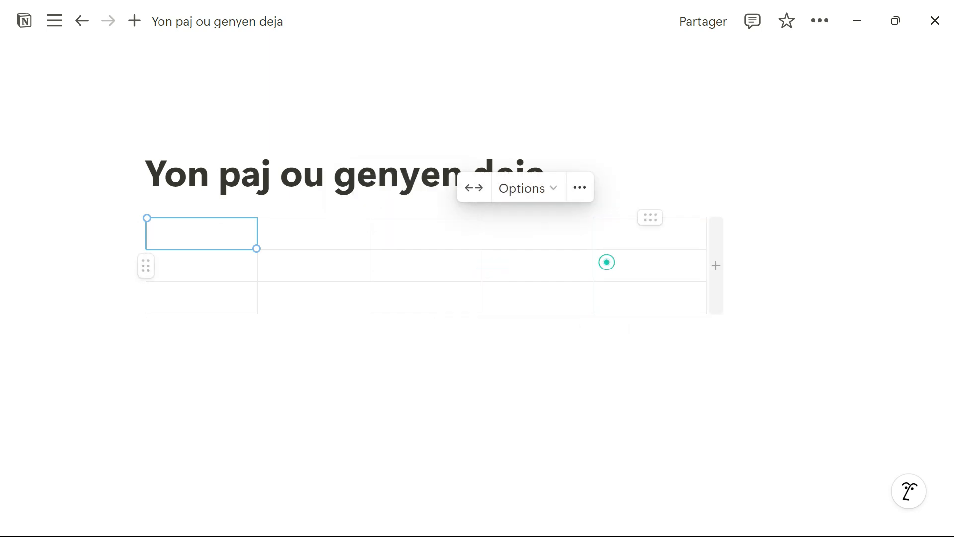
pyautogui.click(717, 247)
pyautogui.click(828, 242)
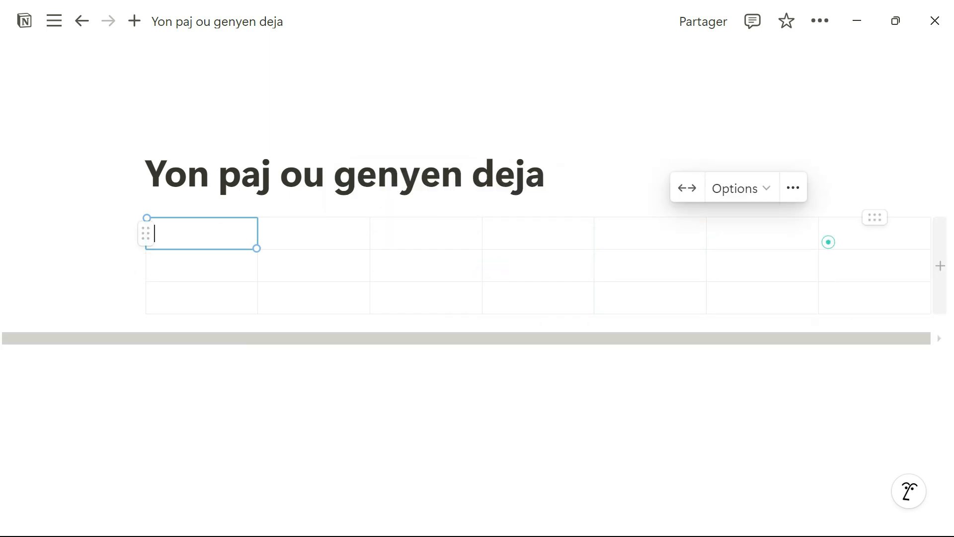
pyautogui.click(494, 323)
pyautogui.click(494, 356)
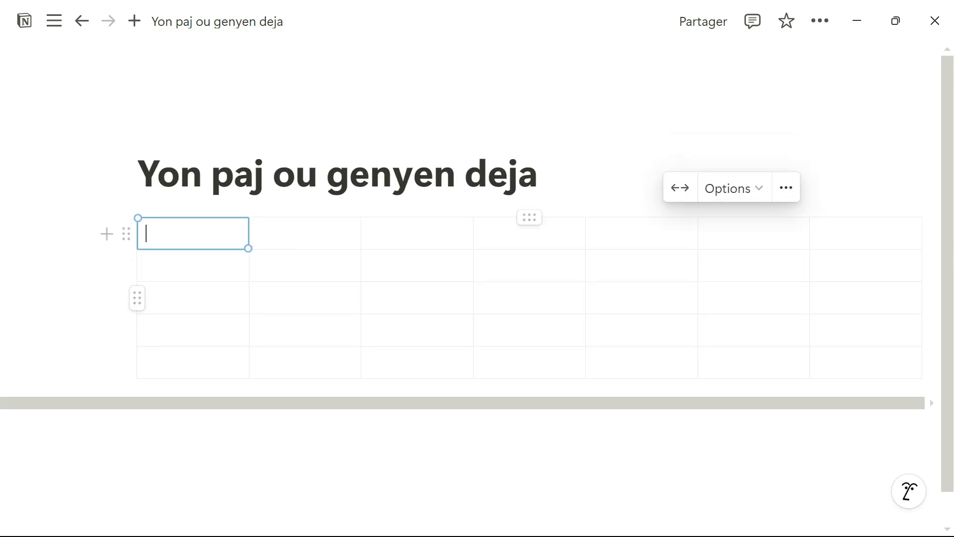
# - Select the first two cells of the table's top row in turn and delete the whole table
pyautogui.click(195, 242)
pyautogui.click(343, 229)
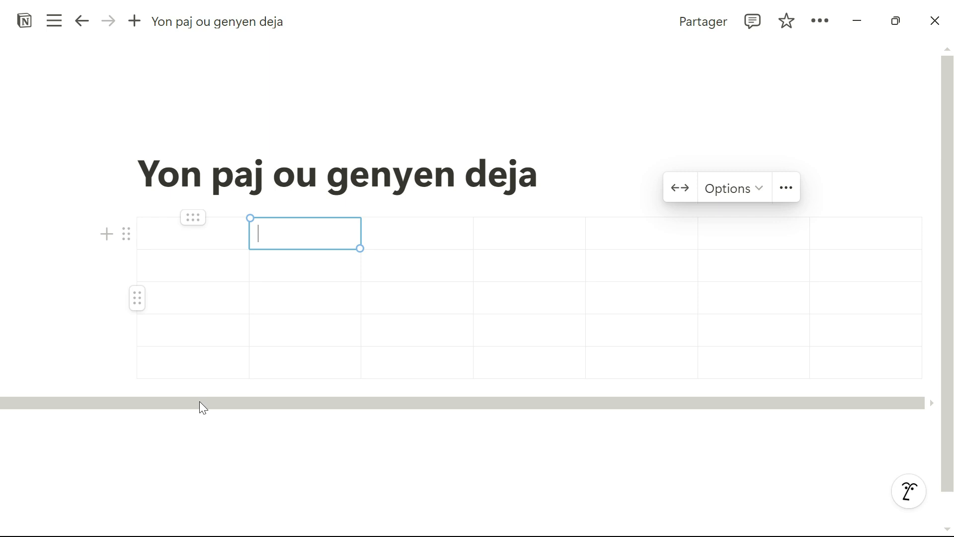
pyautogui.click(126, 233)
pyautogui.click(198, 213)
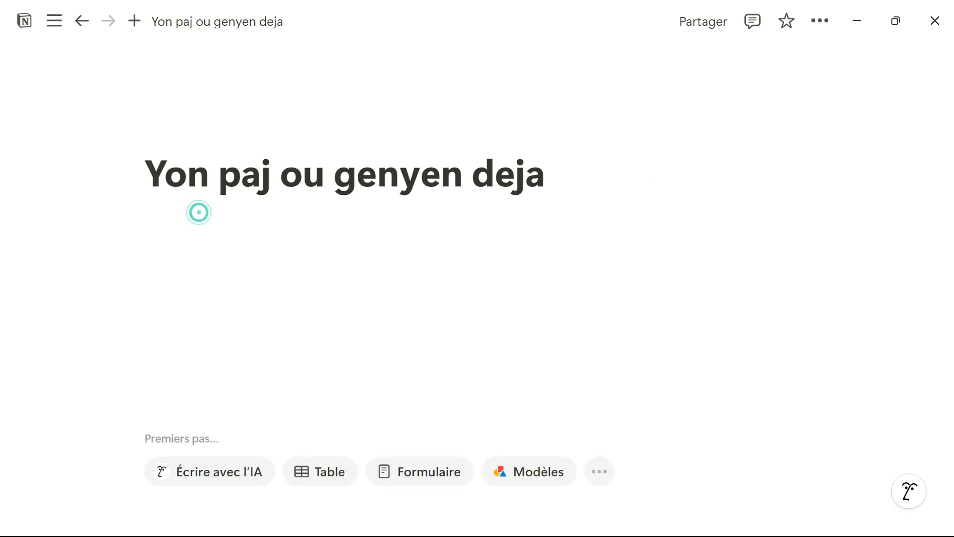
# - Open the slash command list in the empty block and examine the Notion AI and media entries, from Image to Aperçu de lien Web
pyautogui.write('/')
pyautogui.scroll(-5, 307, 377)
pyautogui.scroll(-6, 308, 378)
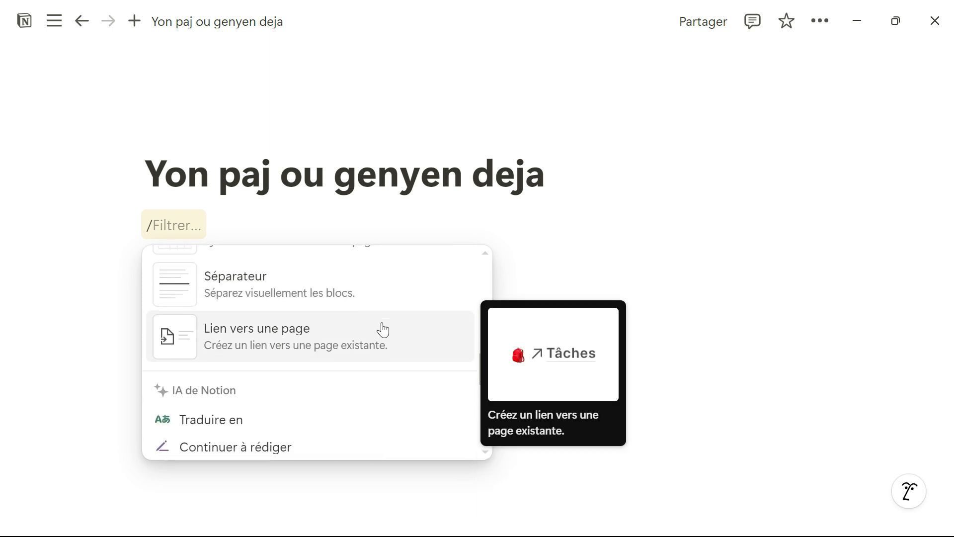
pyautogui.scroll(-2, 304, 309)
pyautogui.scroll(-1, 246, 305)
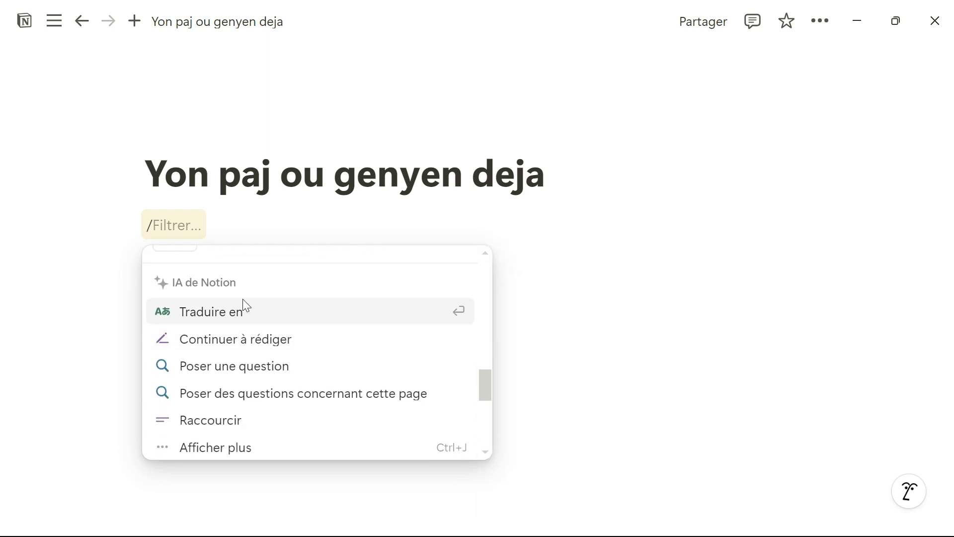
pyautogui.scroll(-3, 259, 316)
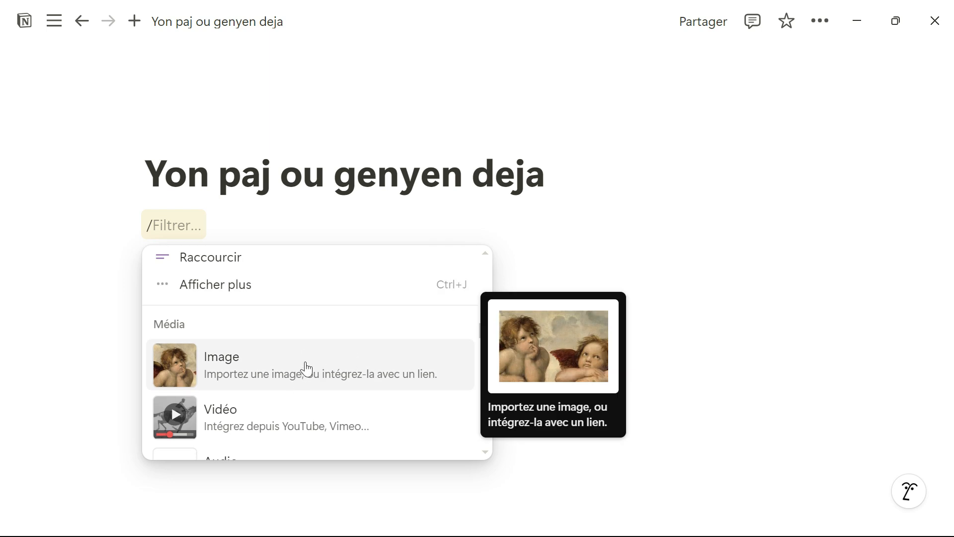
pyautogui.scroll(-1, 280, 373)
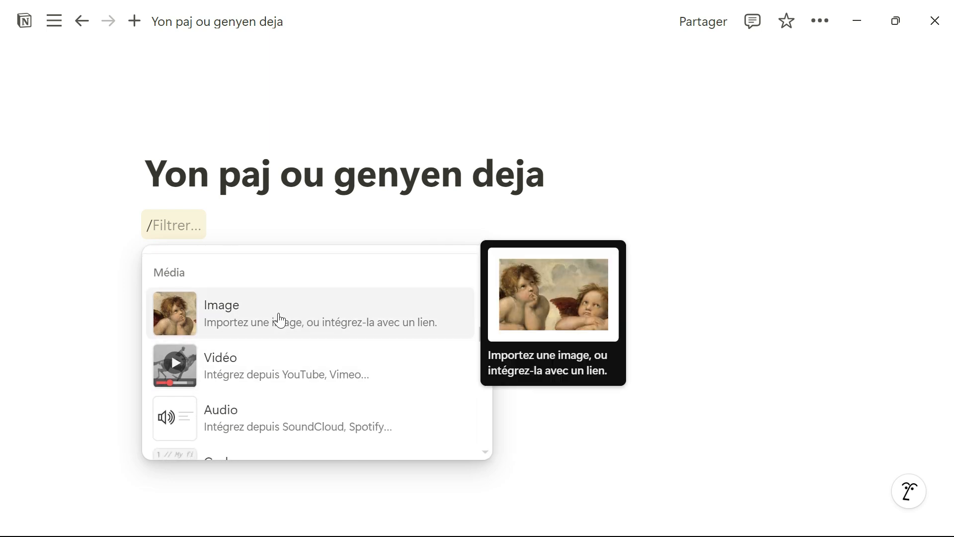
pyautogui.scroll(-1, 300, 357)
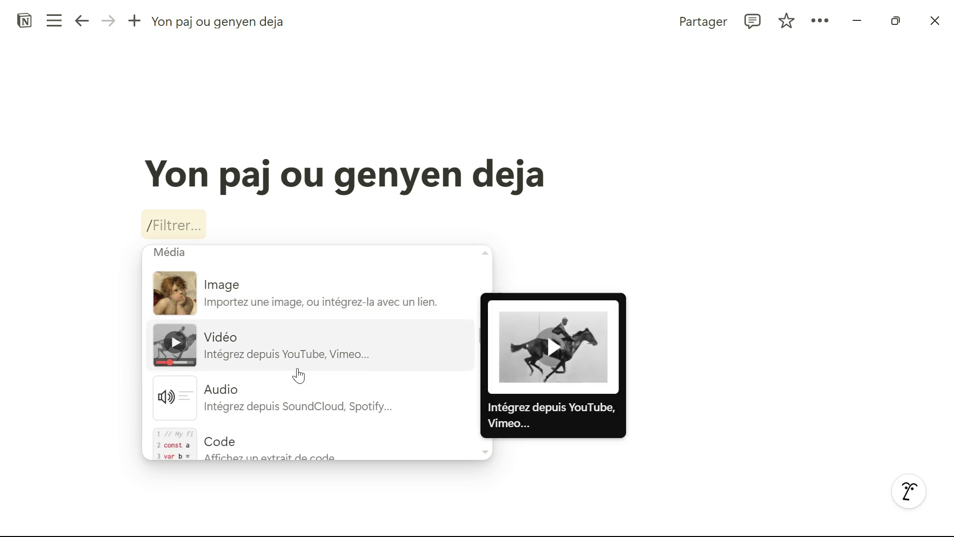
pyautogui.scroll(-1, 289, 339)
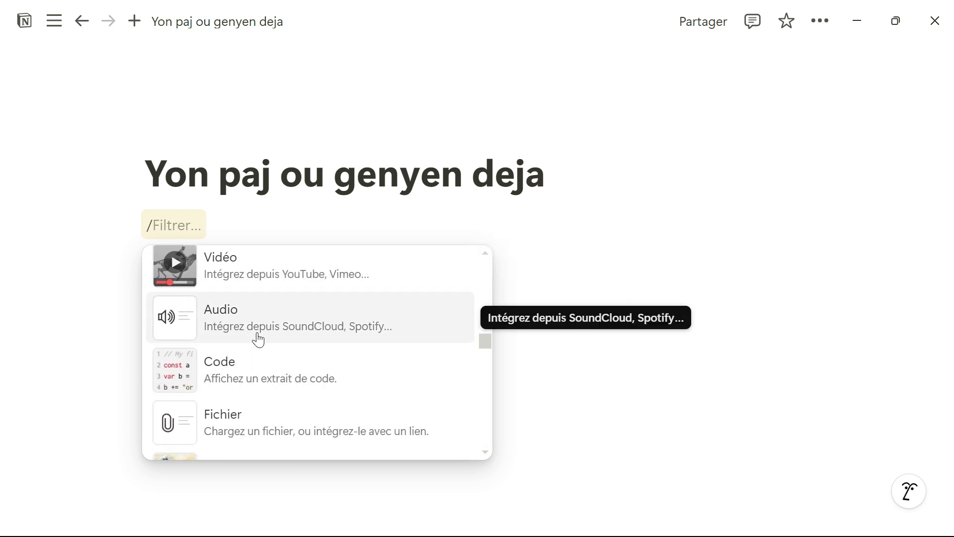
pyautogui.scroll(-2, 316, 346)
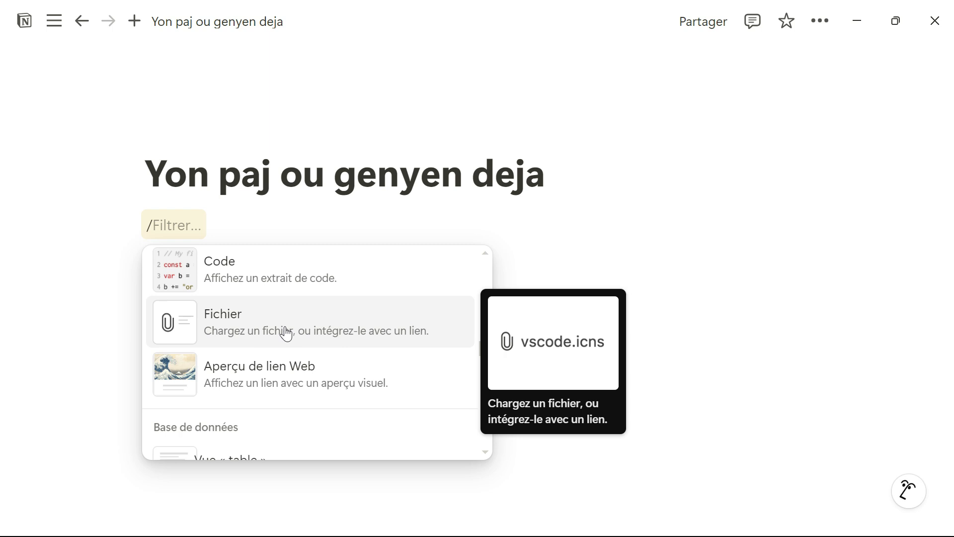
pyautogui.scroll(-2, 268, 333)
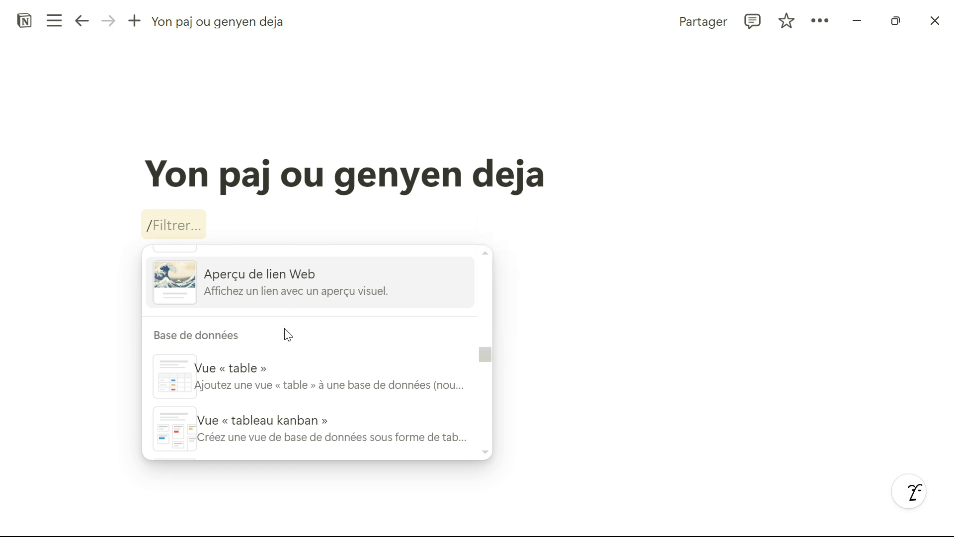
# - Examine the database entries in the slash command list, including the views, charts, and integrated, full-page and linked databases
pyautogui.scroll(-1, 285, 332)
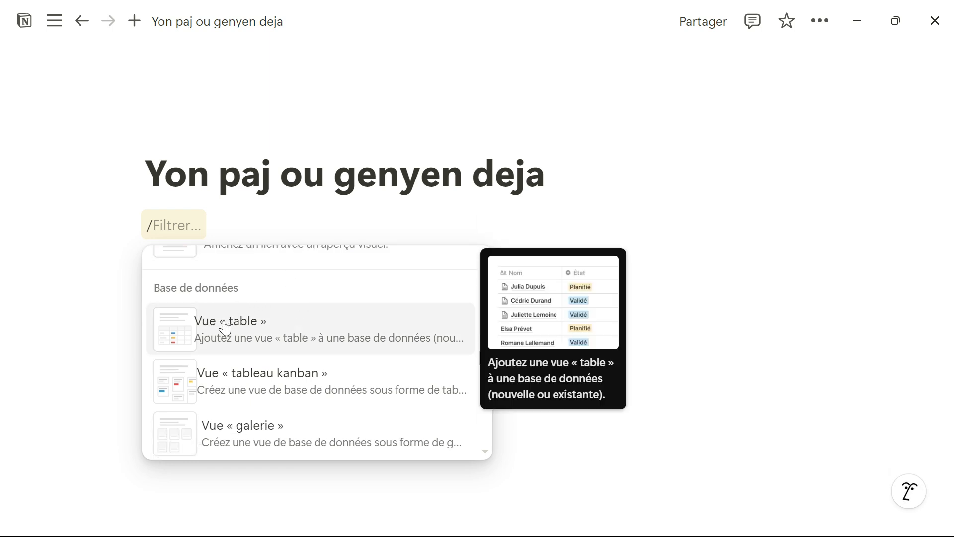
pyautogui.scroll(-7, 269, 323)
pyautogui.scroll(-8, 268, 337)
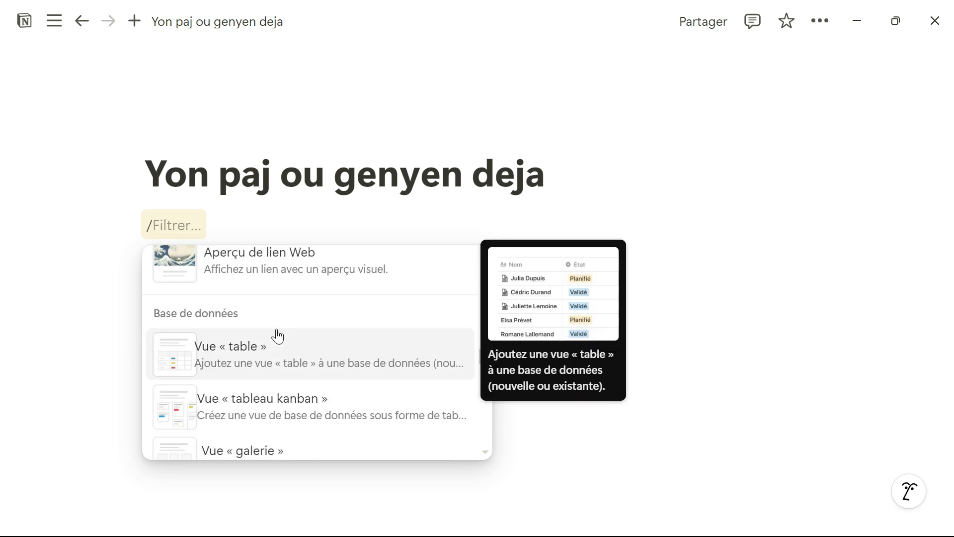
pyautogui.scroll(-6, 309, 383)
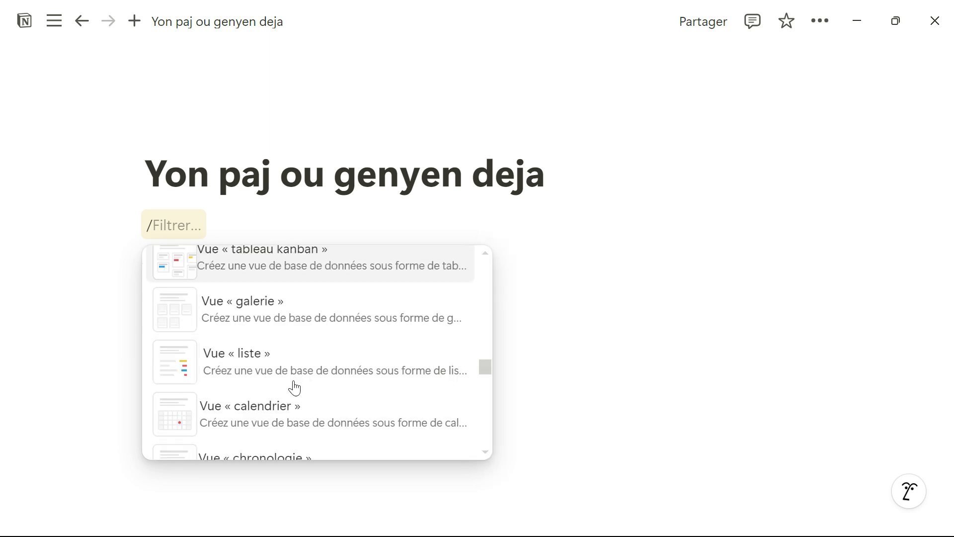
pyautogui.scroll(1, 275, 331)
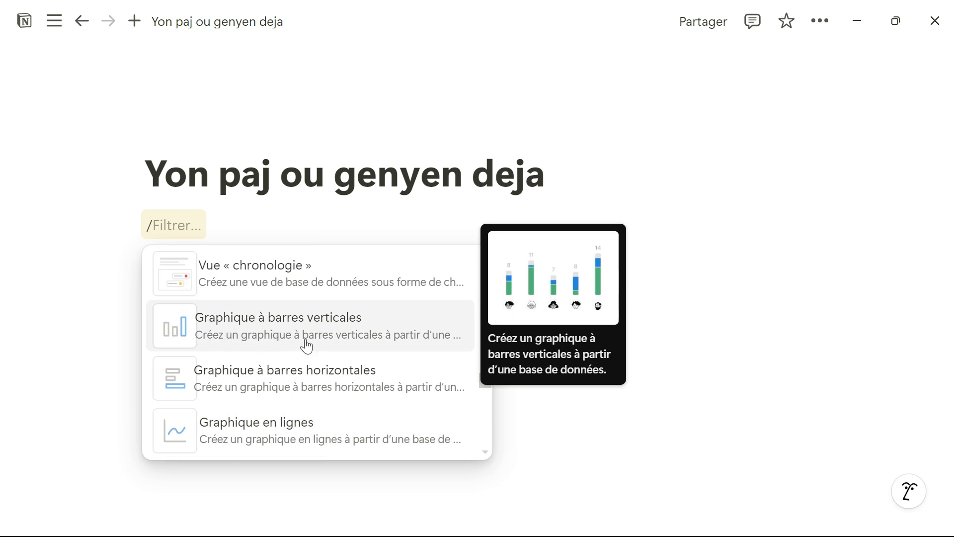
pyautogui.scroll(-5, 272, 378)
pyautogui.scroll(-8, 272, 370)
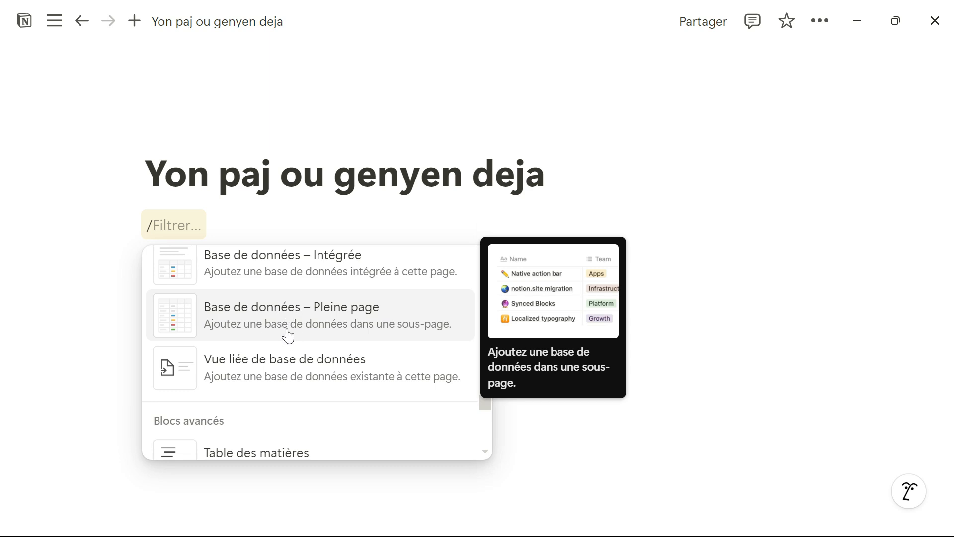
pyautogui.scroll(-5, 290, 325)
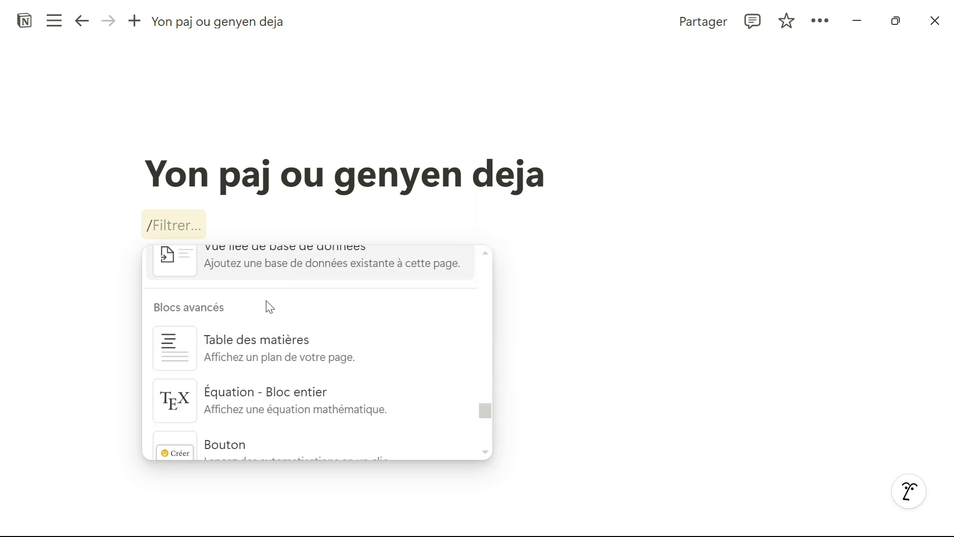
# - Insert a Fil d'Ariane block under the page title from the advanced blocks and place the cursor in a new line below it
pyautogui.scroll(-1, 240, 338)
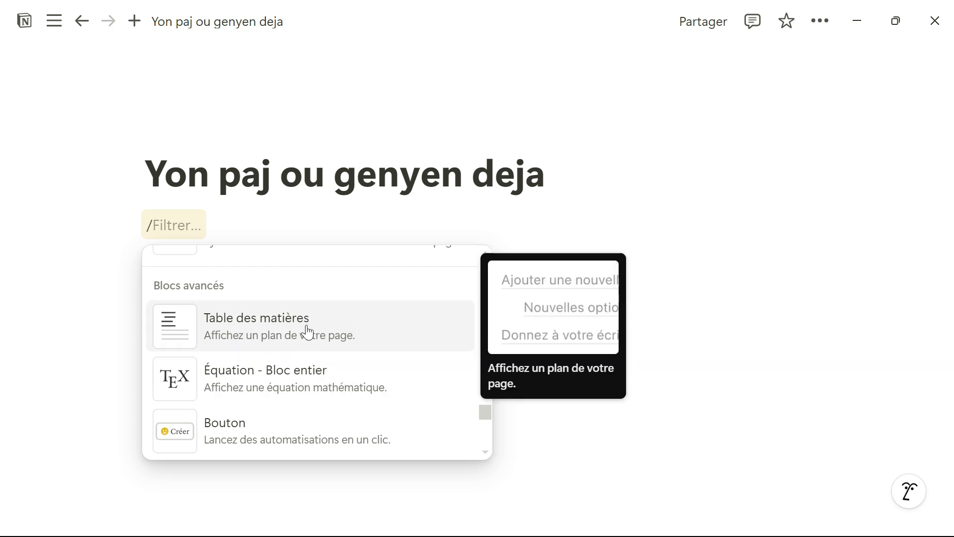
pyautogui.scroll(-1, 308, 387)
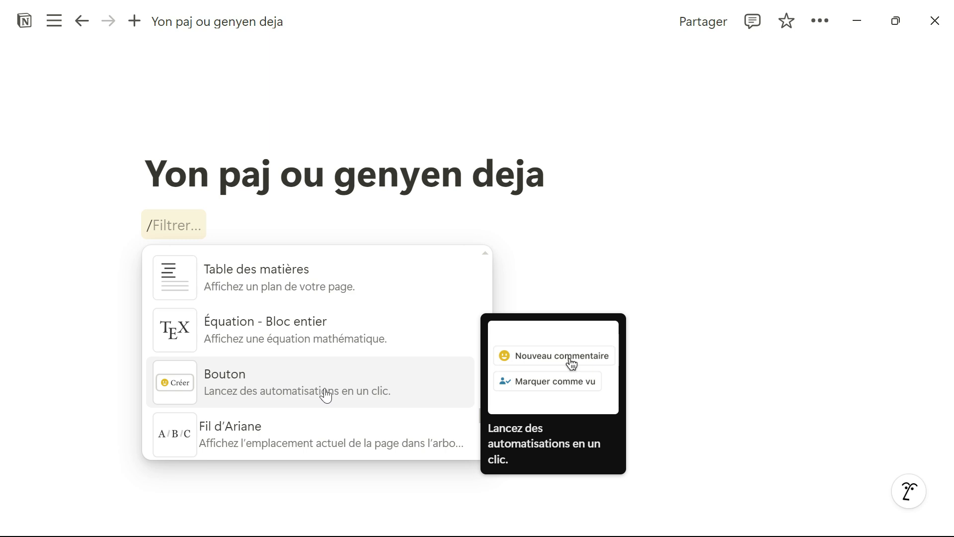
pyautogui.scroll(-1, 298, 398)
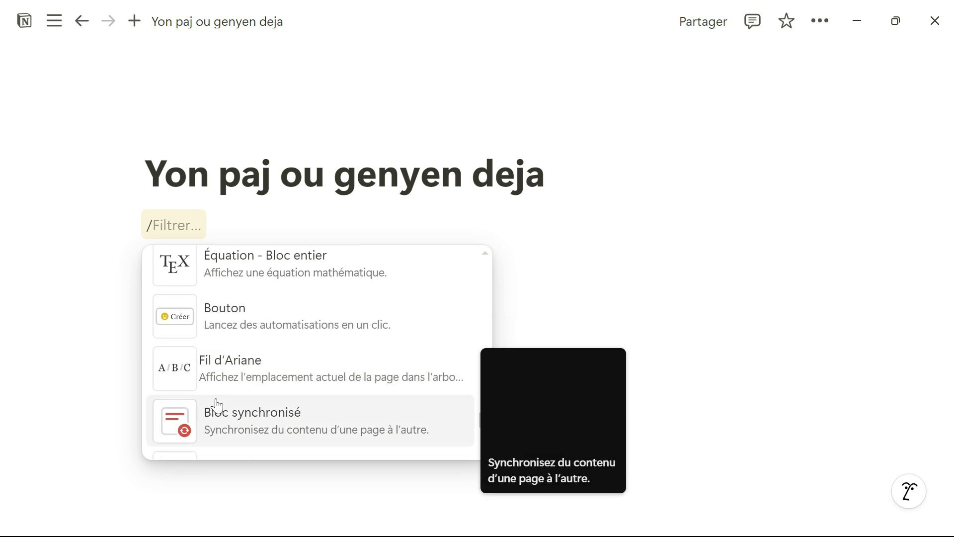
pyautogui.click(287, 367)
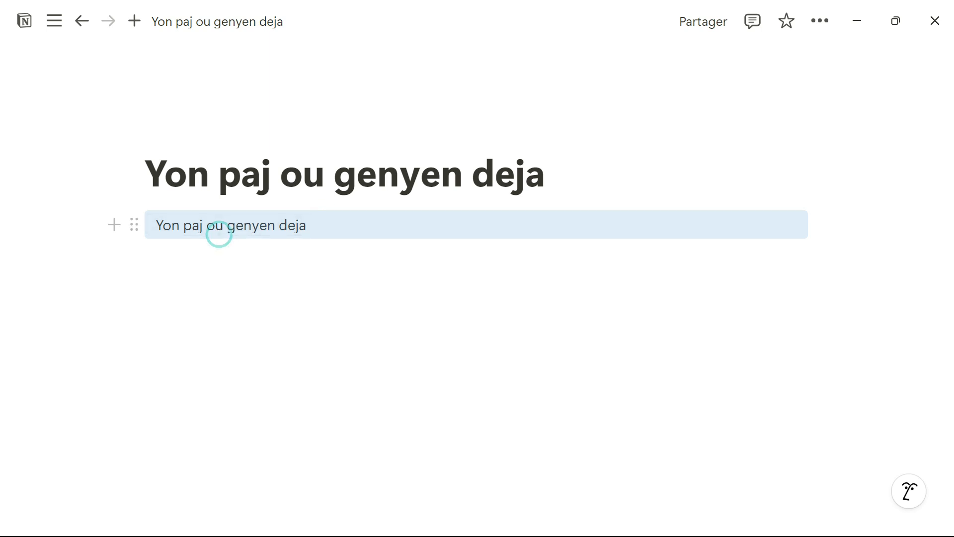
pyautogui.click(347, 313)
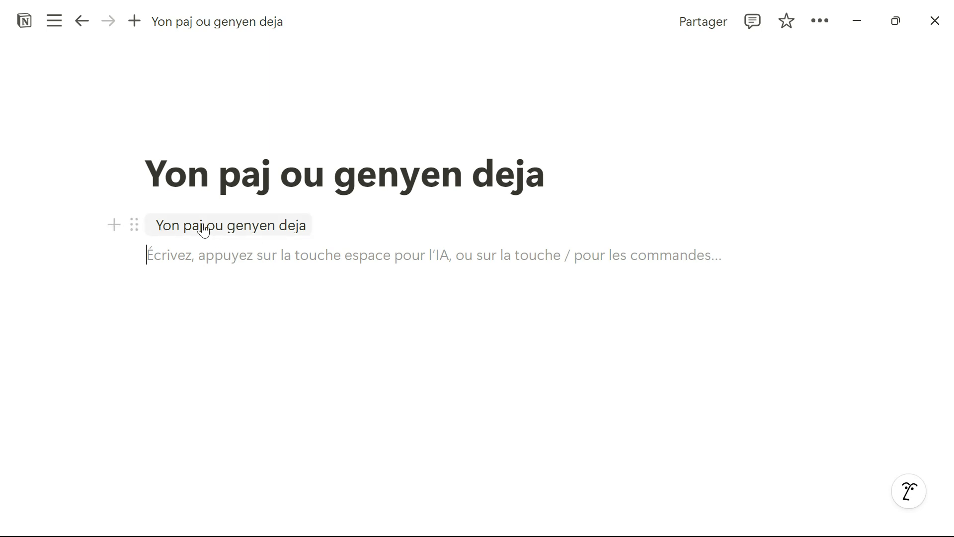
# - Delete the Fil d'Ariane block and place the cursor in the empty block under the title
pyautogui.click(133, 227)
pyautogui.click(228, 209)
# - Reopen the slash command list and examine the synced block, toggle headings, column layouts, Mermaid code and inline entries such as mentions and dates
pyautogui.write('/')
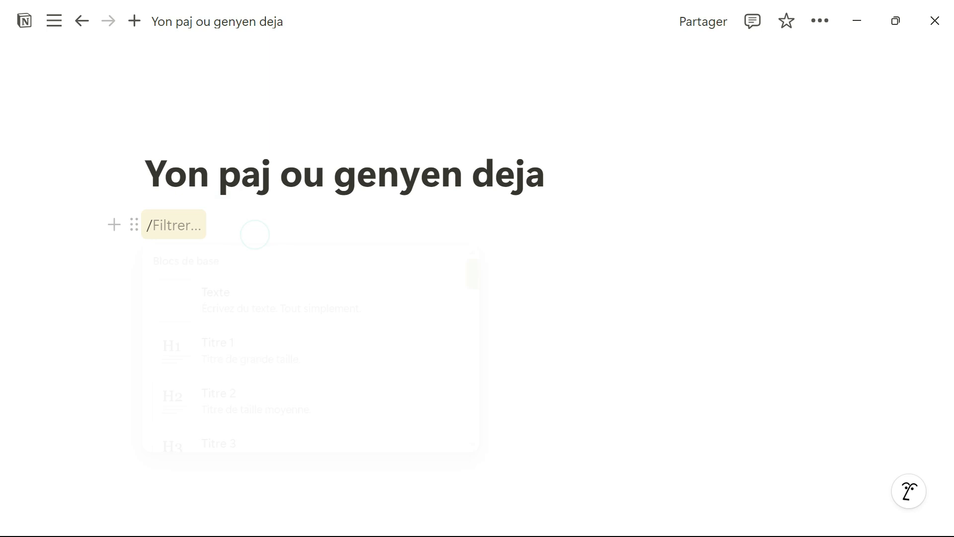
pyautogui.scroll(-10, 308, 342)
pyautogui.scroll(-4, 300, 338)
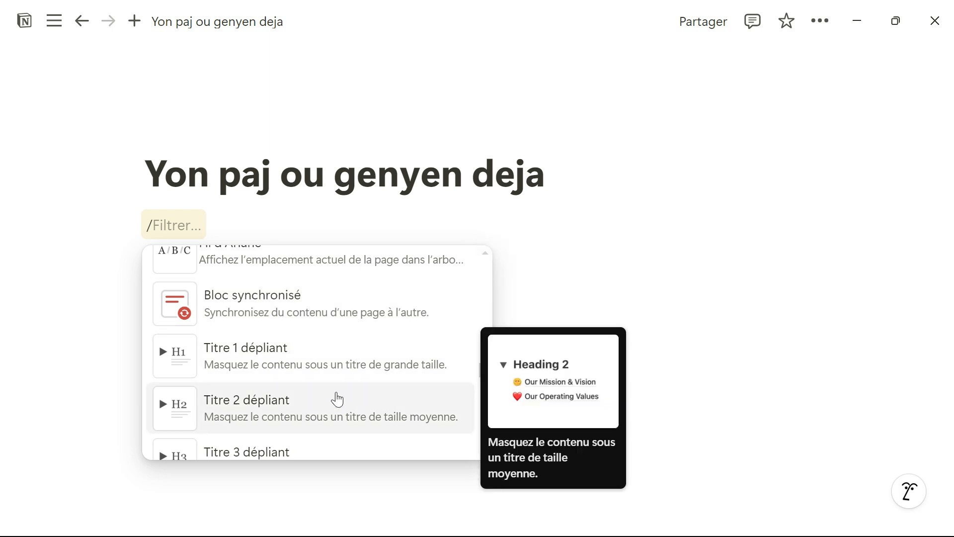
pyautogui.scroll(-3, 318, 373)
pyautogui.scroll(-1, 278, 352)
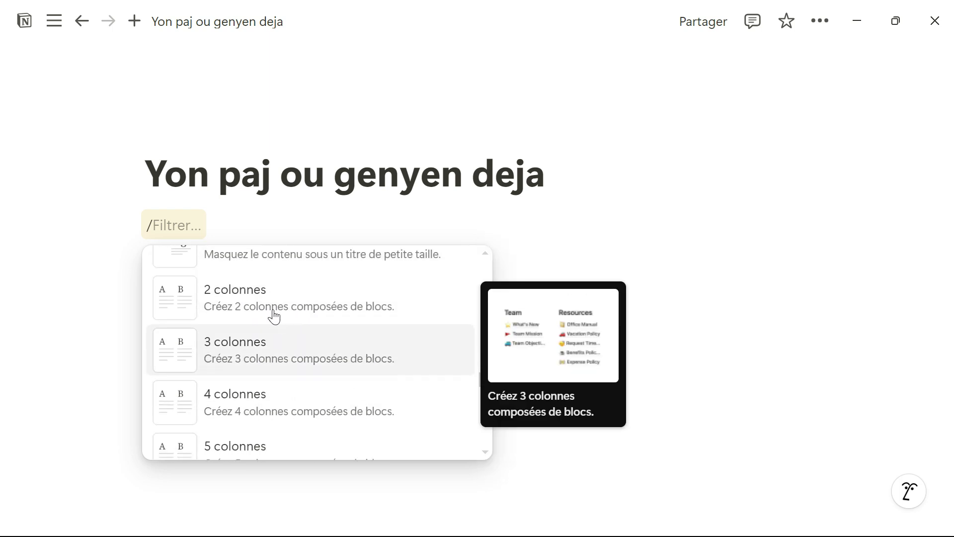
pyautogui.scroll(1, 273, 318)
pyautogui.scroll(-4, 277, 350)
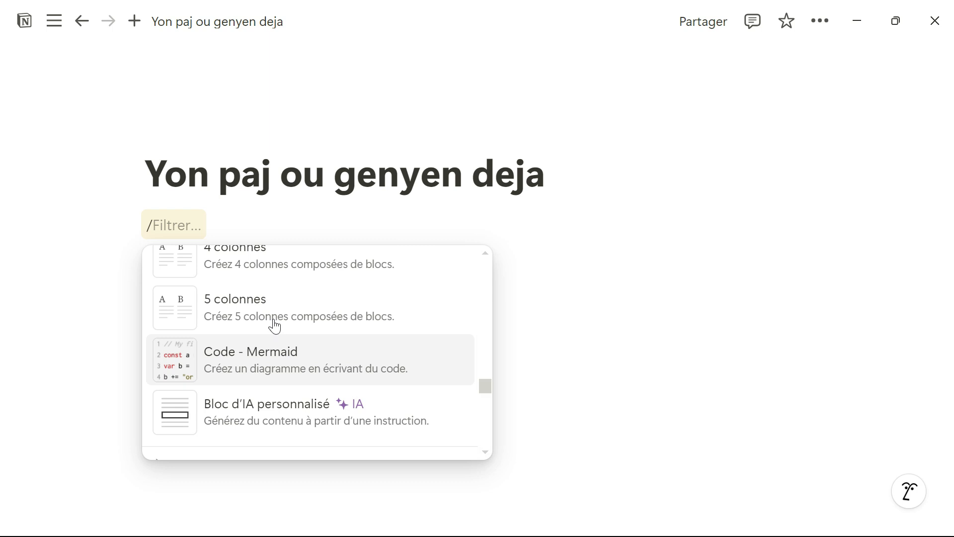
pyautogui.scroll(-4, 320, 345)
pyautogui.scroll(1, 313, 362)
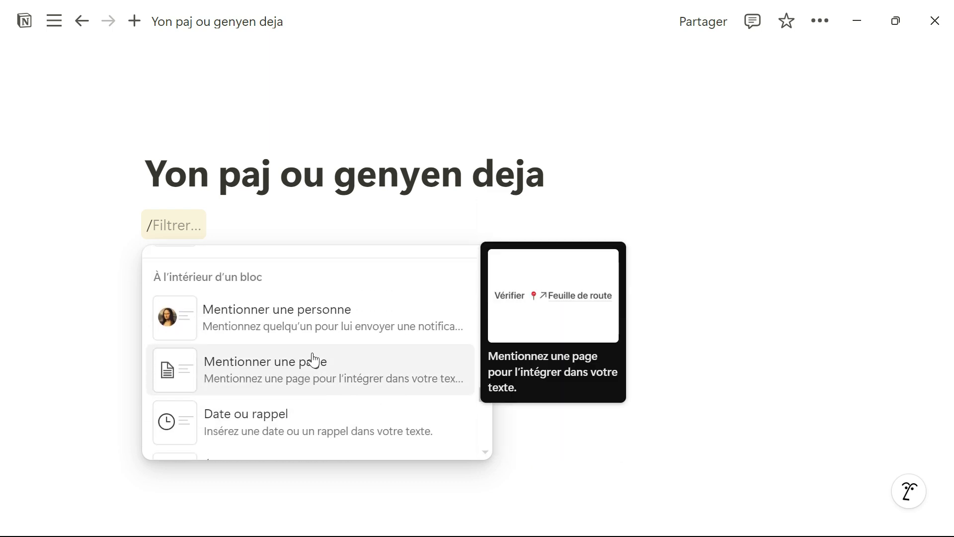
pyautogui.scroll(-1, 308, 338)
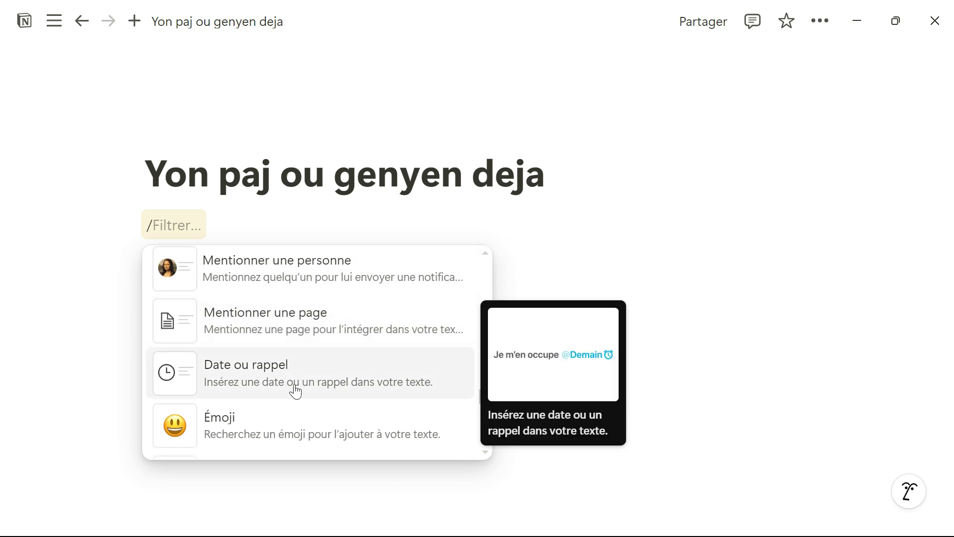
pyautogui.scroll(-1, 304, 422)
# - Examine the integration entries in the slash command list, from Google Drive and Tweet to Trello, Asana and ClickUp
pyautogui.scroll(-6, 311, 422)
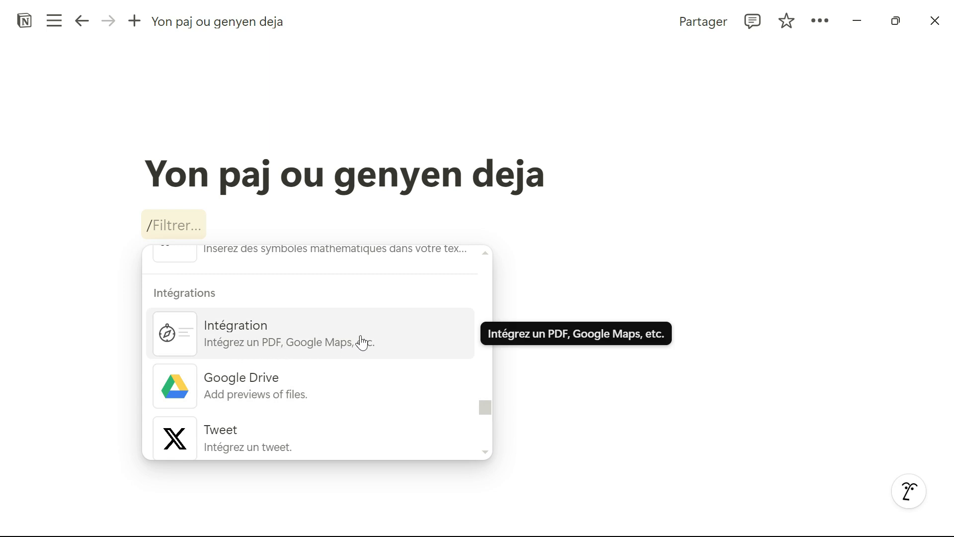
pyautogui.scroll(-3, 278, 388)
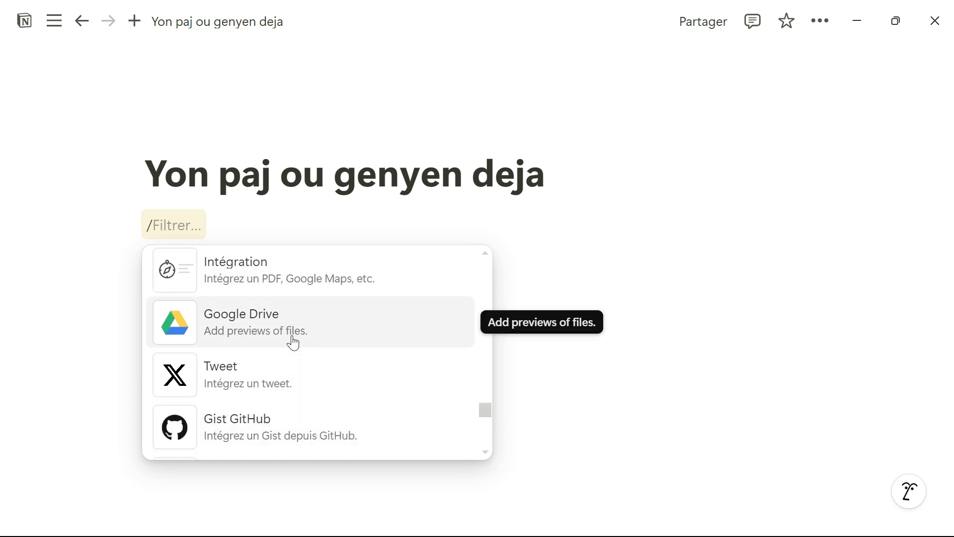
pyautogui.scroll(-10, 296, 368)
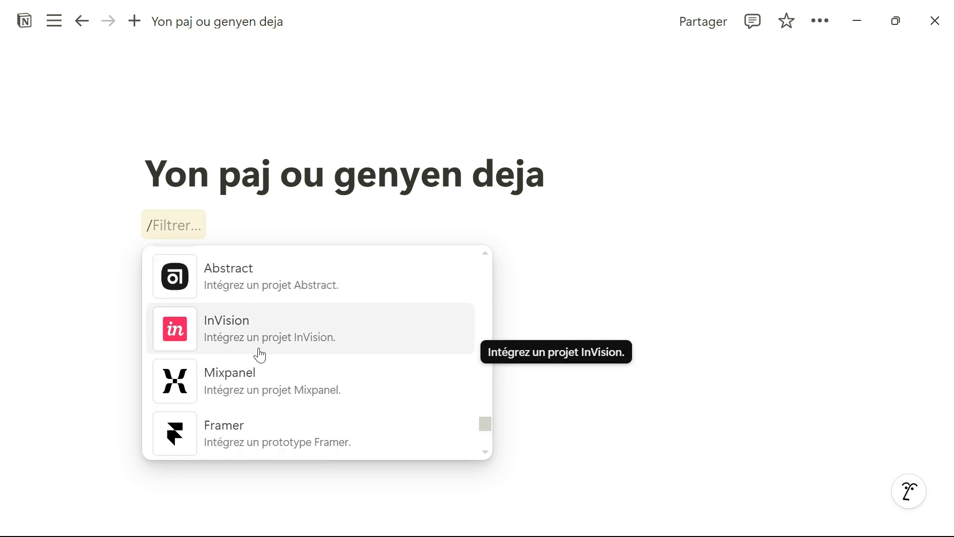
pyautogui.scroll(-8, 271, 370)
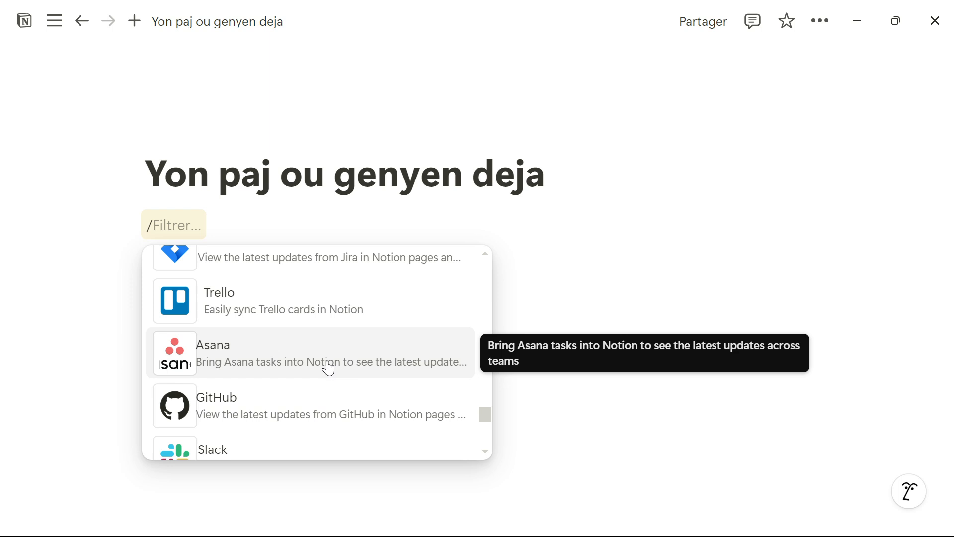
pyautogui.scroll(-4, 330, 356)
pyautogui.scroll(-10, 295, 337)
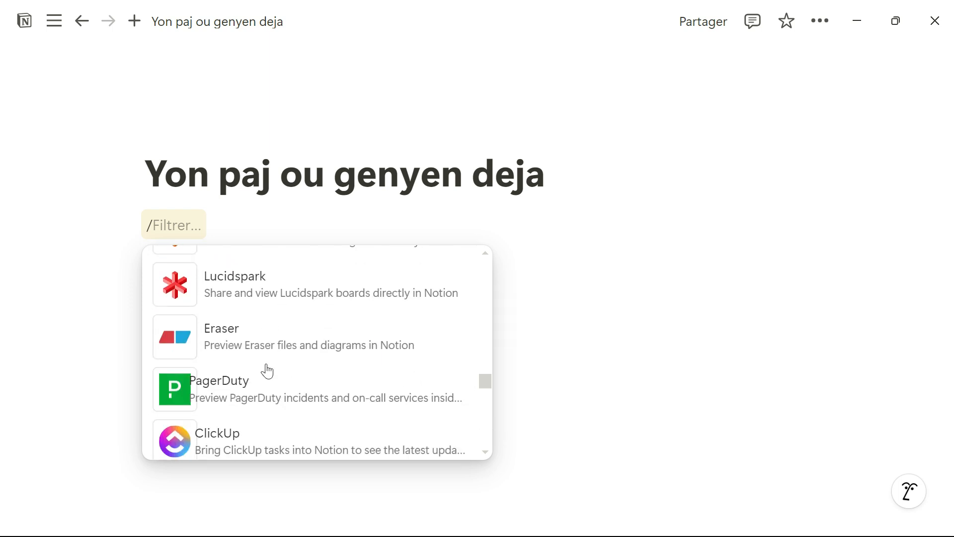
pyautogui.scroll(14, 279, 352)
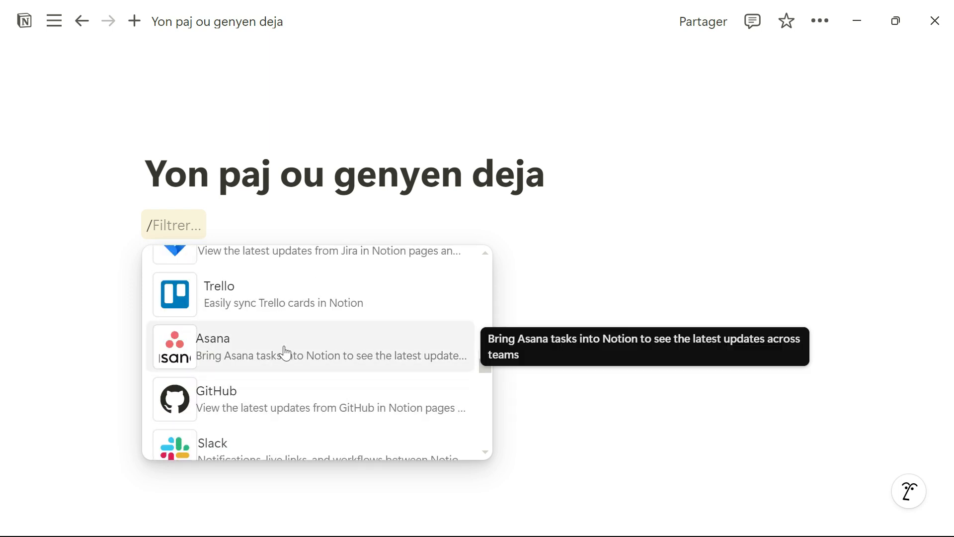
# - Dismiss the block list and remove the extra empty line and the leftover slash under the title
pyautogui.click(548, 271)
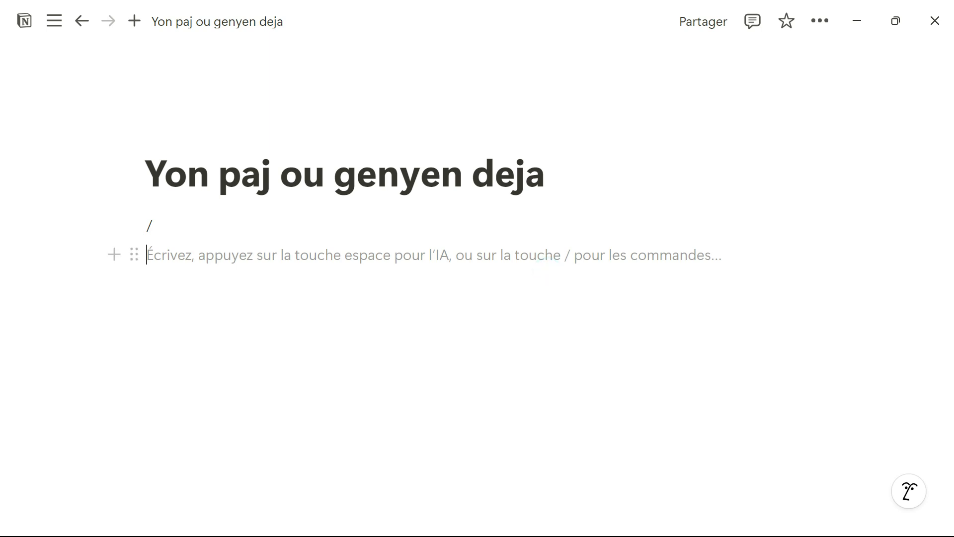
pyautogui.press('BackSpace')
pyautogui.press('BackSpace')
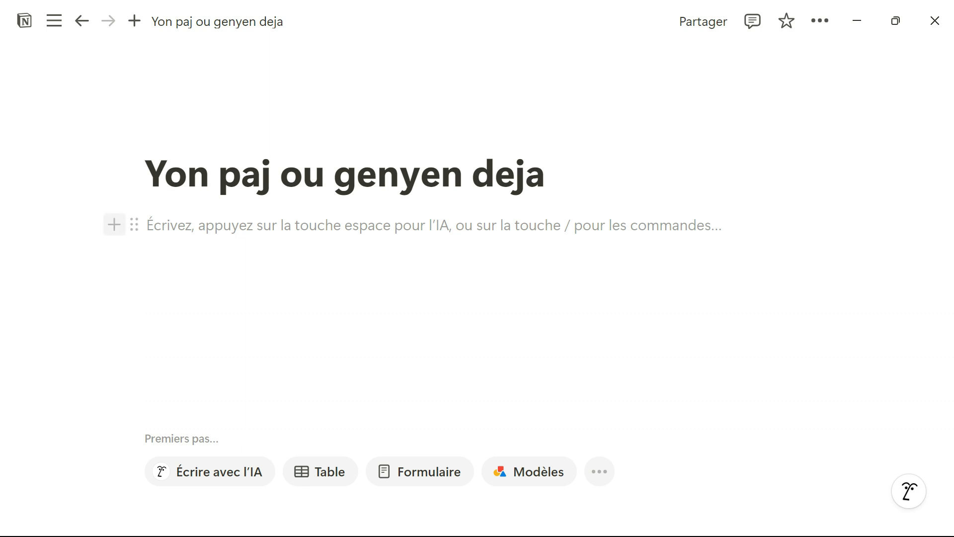
# - Open the block list for the empty line and examine the database view entries, from table, kanban and gallery to calendar, timeline and charts
pyautogui.click(114, 224)
pyautogui.scroll(-4, 308, 380)
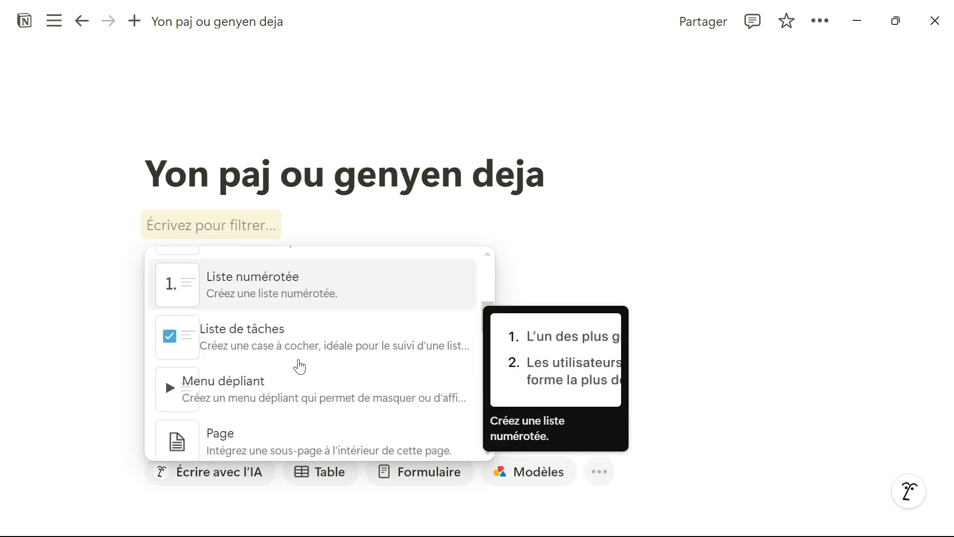
pyautogui.scroll(5, 299, 365)
pyautogui.scroll(-15, 277, 415)
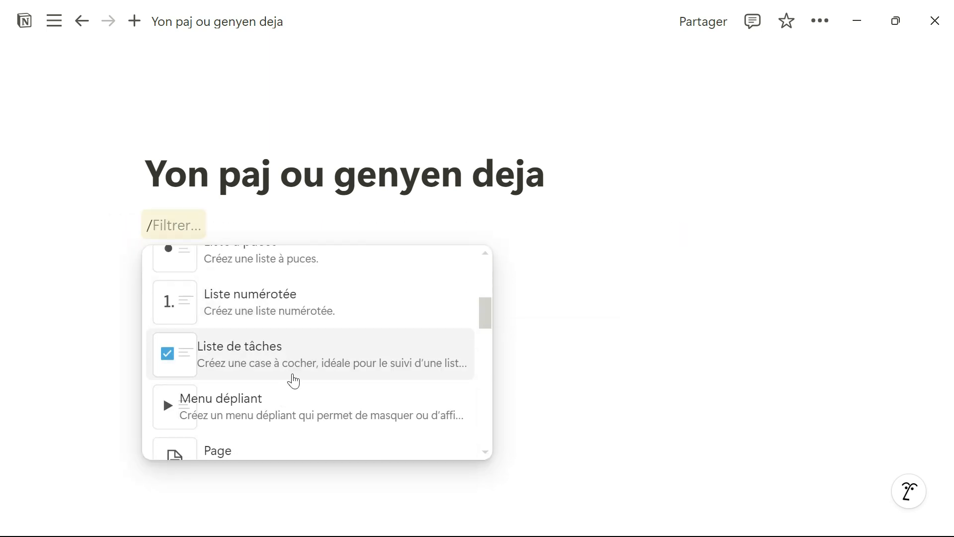
pyautogui.scroll(-6, 318, 380)
pyautogui.scroll(3, 347, 419)
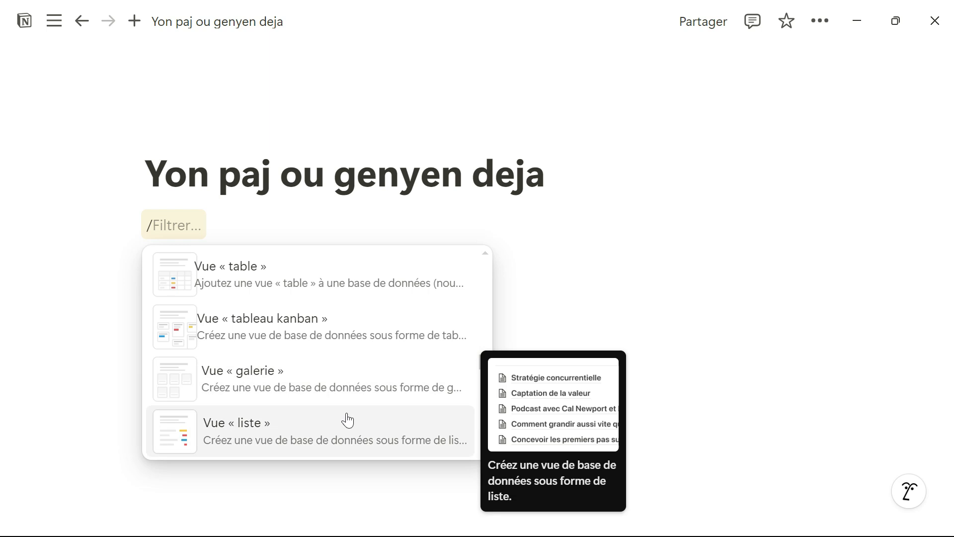
pyautogui.scroll(-5, 278, 382)
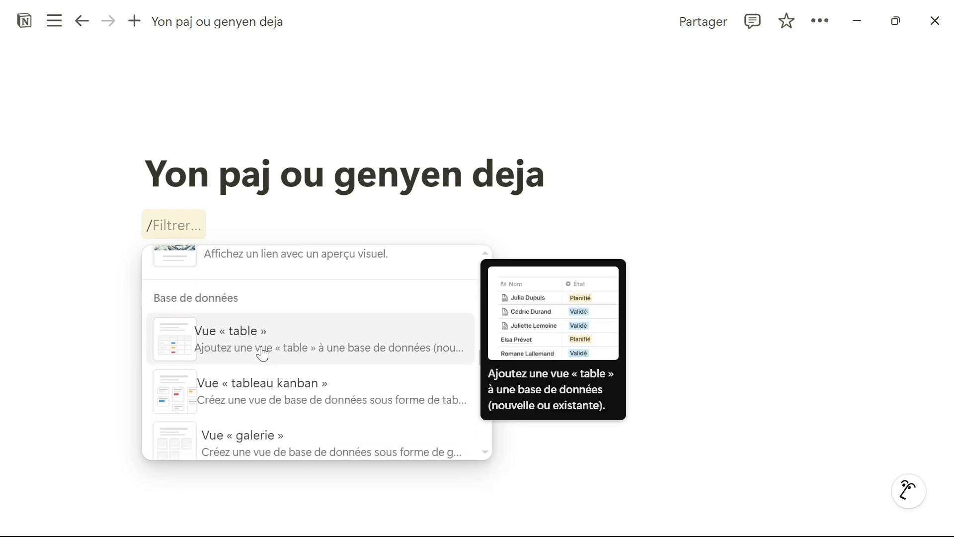
pyautogui.scroll(-1, 373, 315)
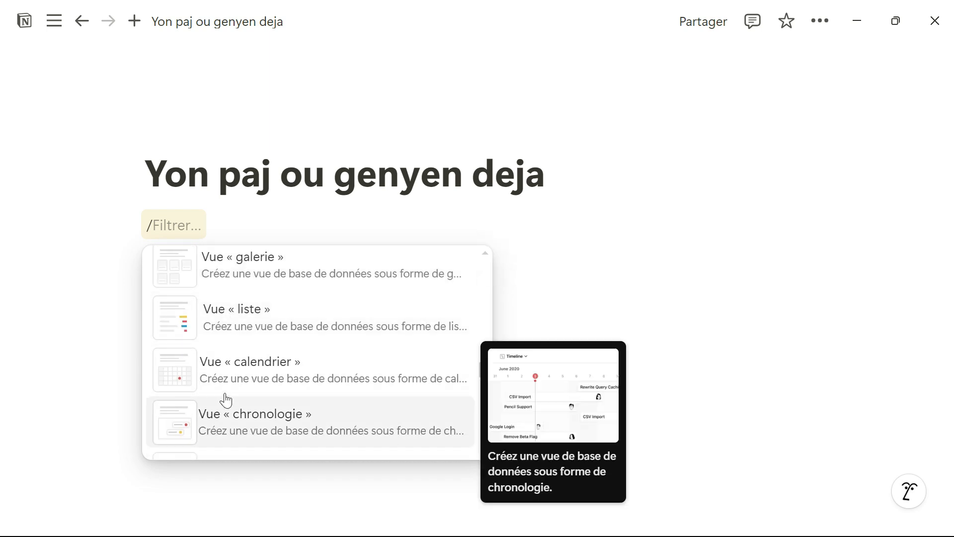
pyautogui.scroll(-2, 337, 366)
pyautogui.scroll(-1, 348, 352)
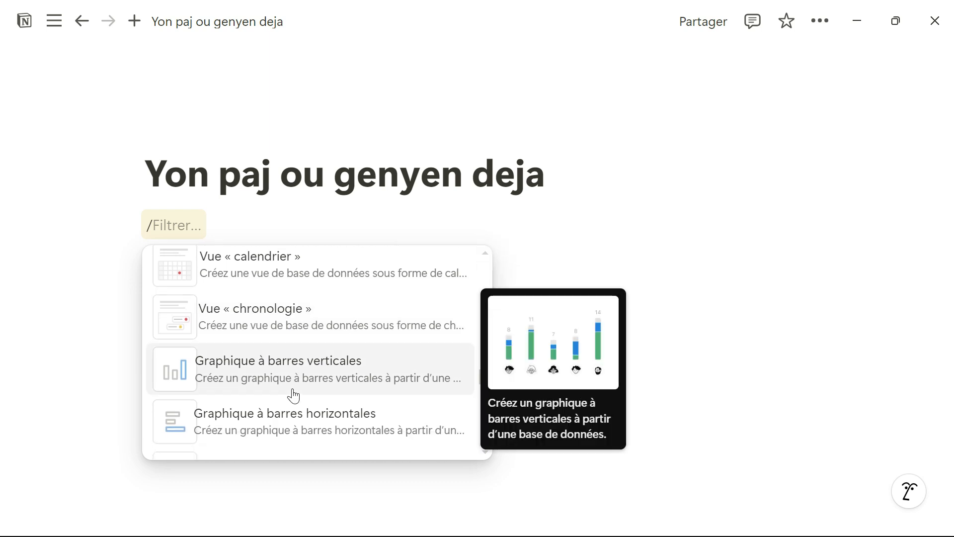
# - Insert a Vue « table » database under the page title and dismiss the new database source choices
pyautogui.scroll(3, 284, 372)
pyautogui.scroll(2, 272, 349)
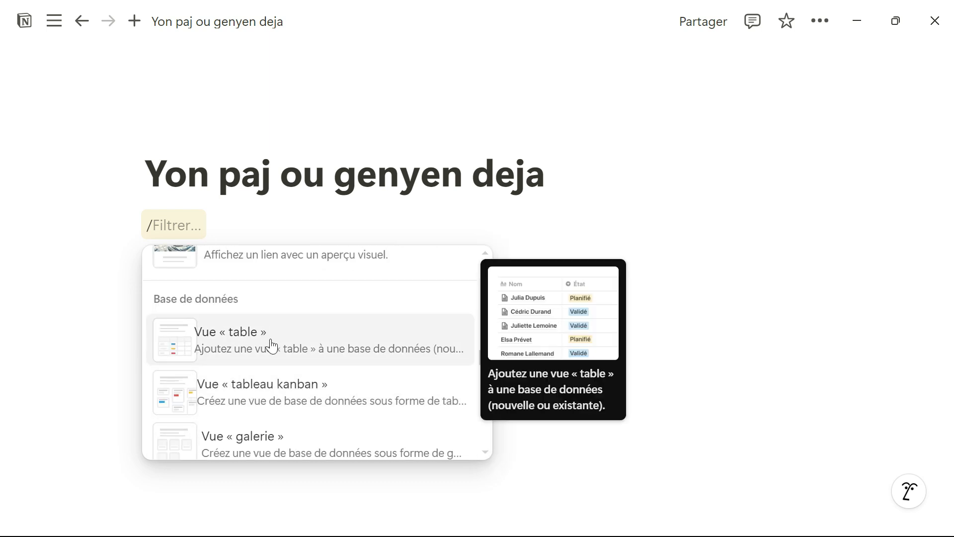
pyautogui.click(272, 346)
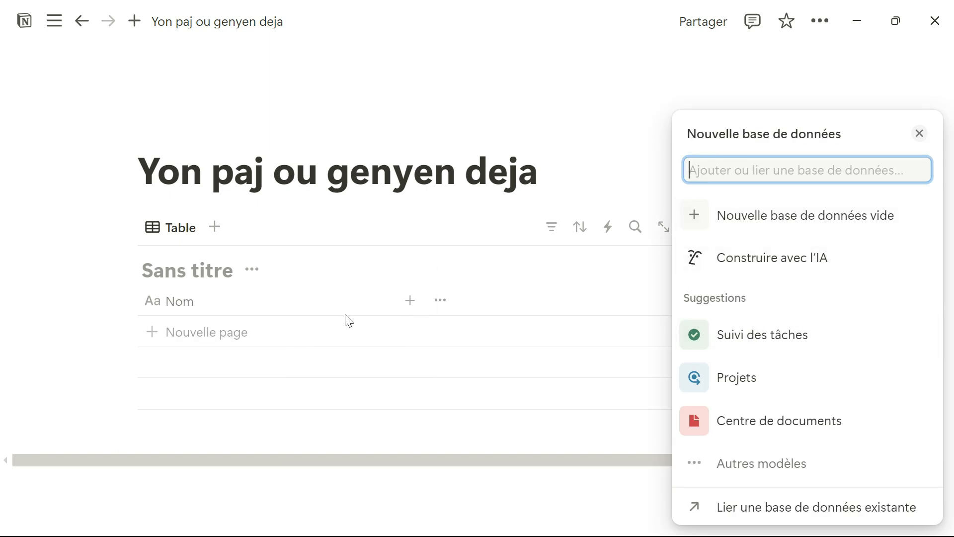
pyautogui.click(337, 283)
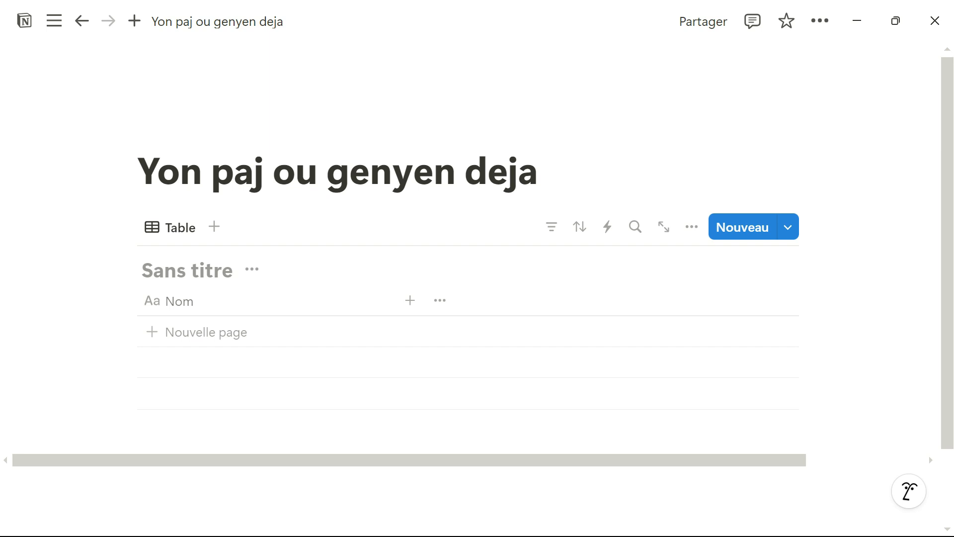
# - Examine the table database's view options and open its Disposition settings
pyautogui.click(691, 227)
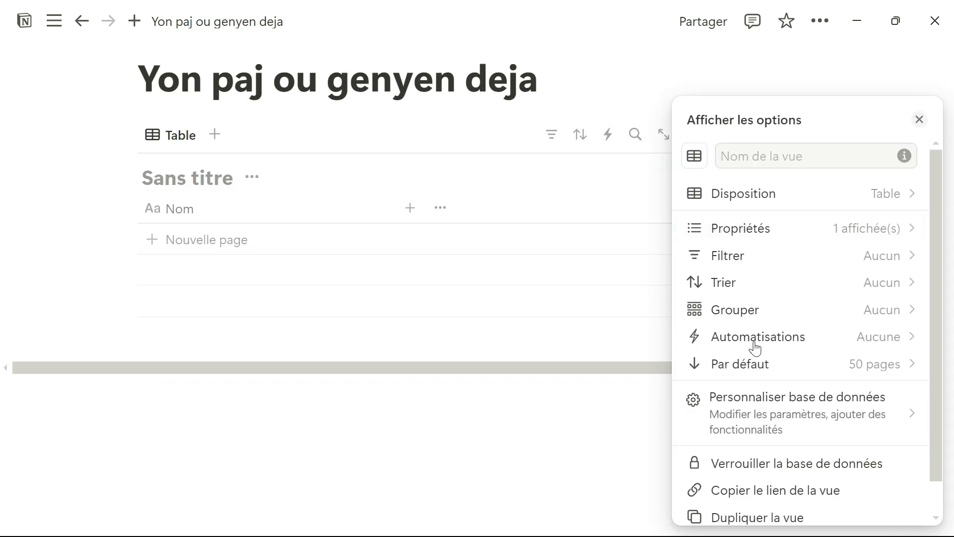
pyautogui.scroll(-1, 728, 270)
pyautogui.scroll(1, 764, 305)
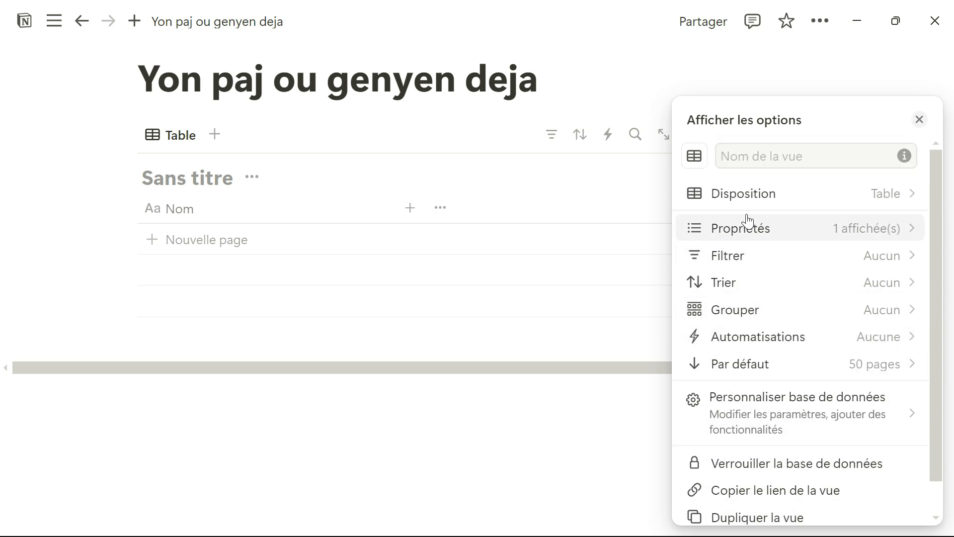
pyautogui.click(770, 193)
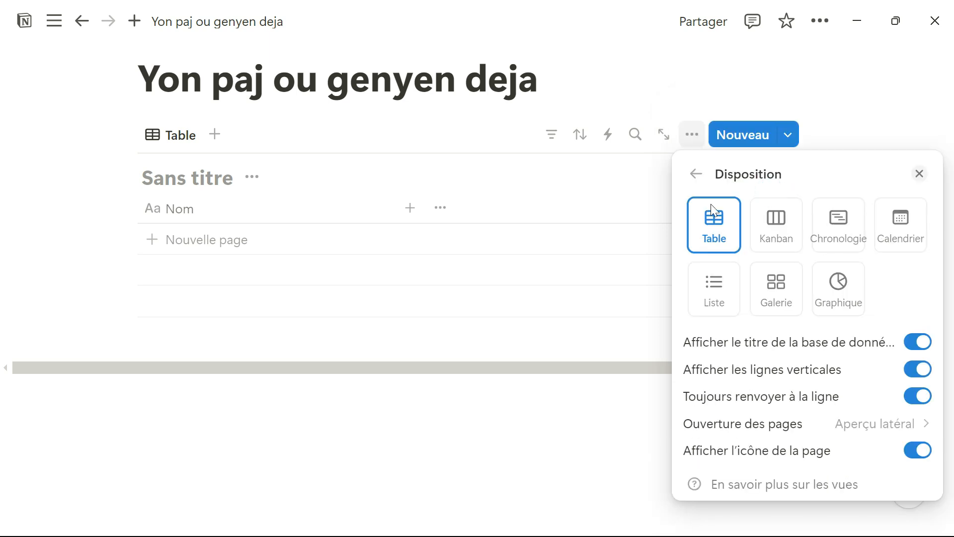
pyautogui.click(696, 174)
pyautogui.click(806, 194)
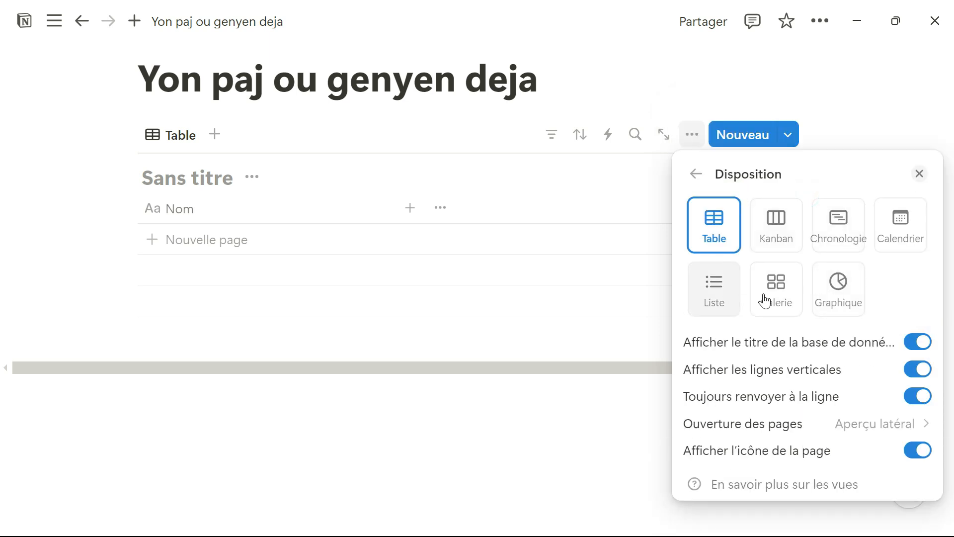
# - Try the Kanban, Chronologie, Calendrier, Liste and Galerie layouts, set the database view to Graphique and close the view options
pyautogui.click(761, 231)
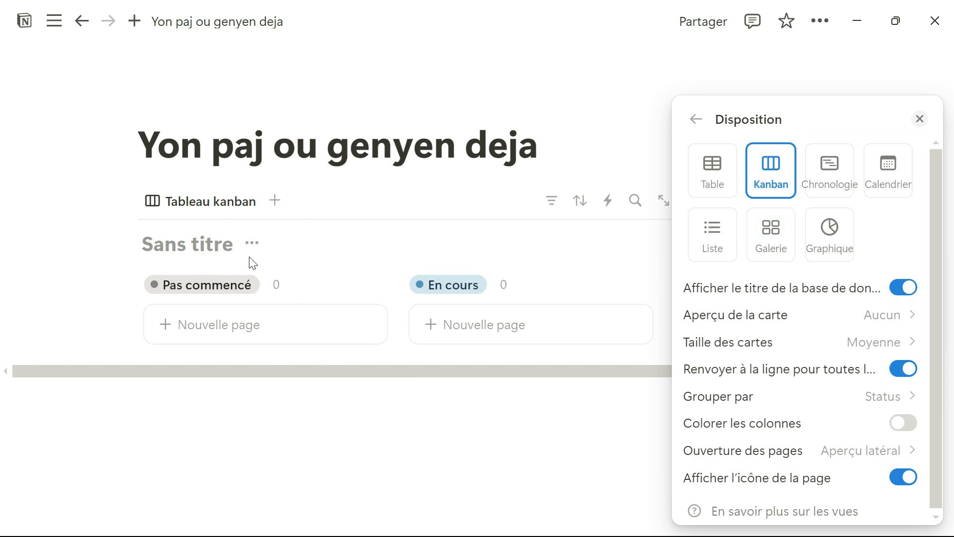
pyautogui.click(829, 166)
pyautogui.click(902, 211)
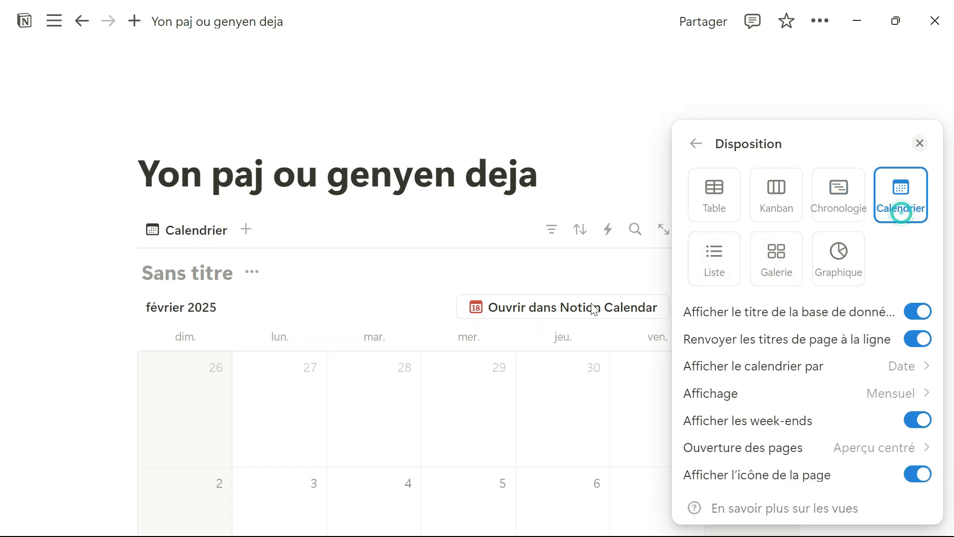
pyautogui.click(717, 271)
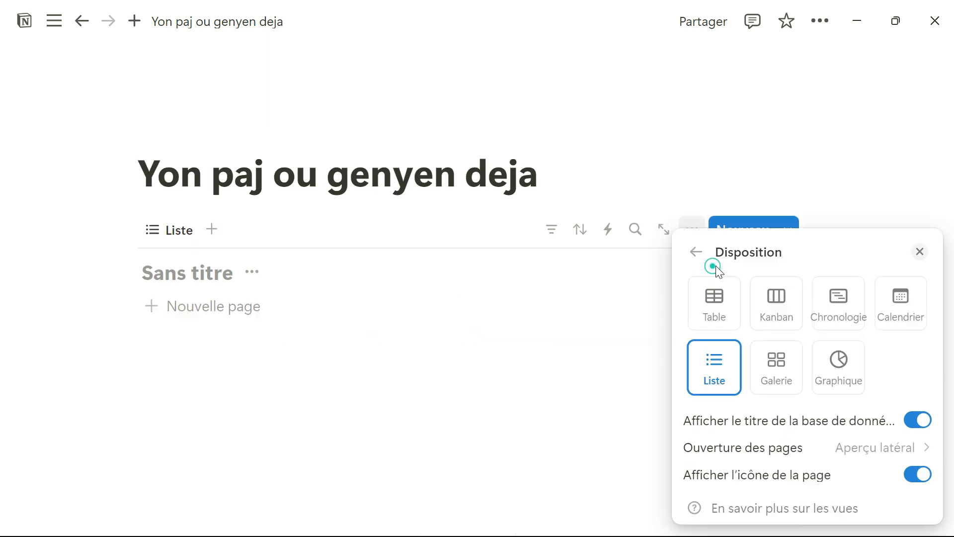
pyautogui.click(780, 377)
pyautogui.click(831, 269)
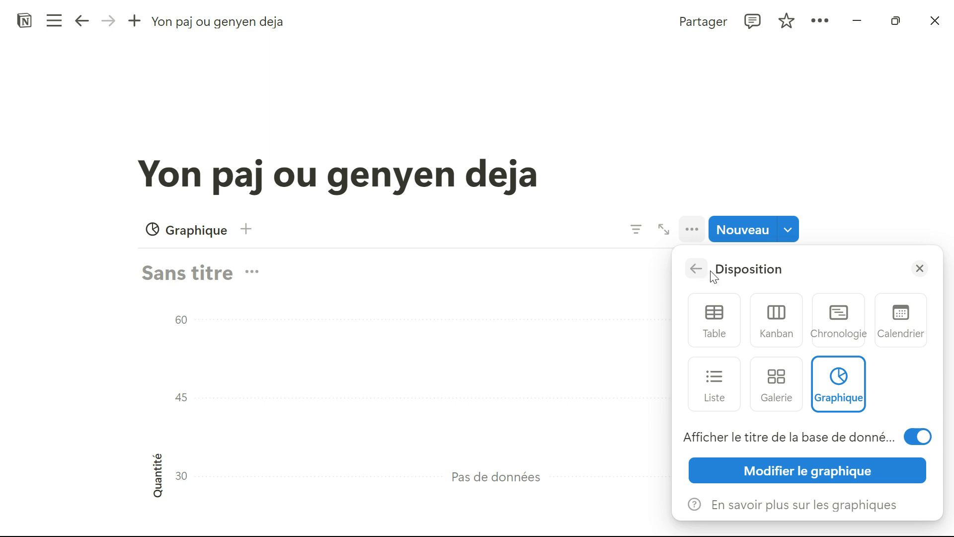
pyautogui.click(696, 269)
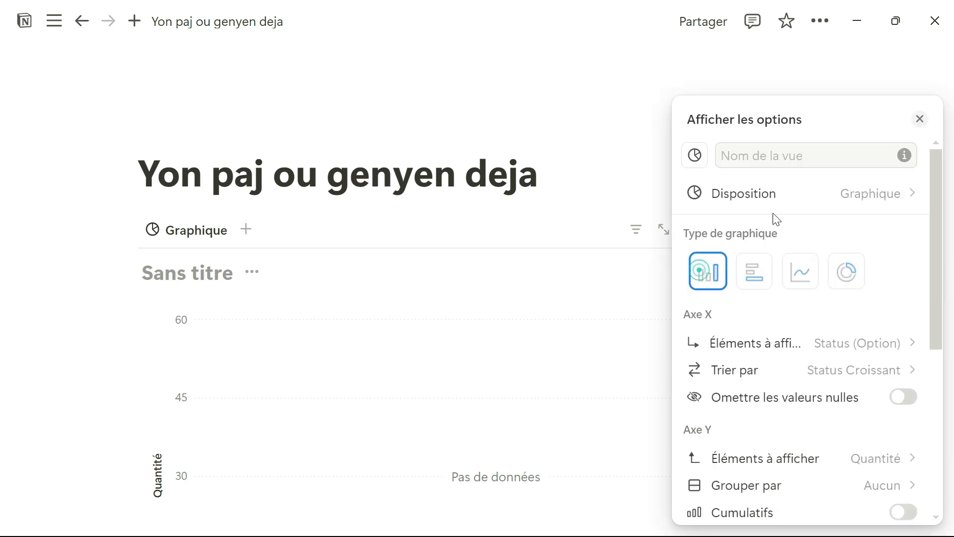
pyautogui.click(919, 121)
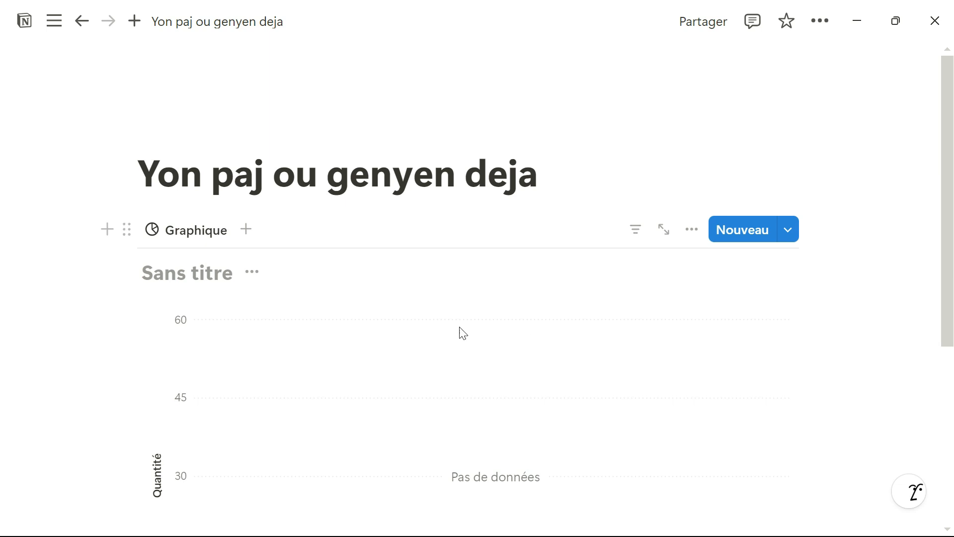
# - Look over the chart view and place the cursor in the database's title
pyautogui.scroll(-6, 457, 330)
pyautogui.scroll(6, 276, 311)
pyautogui.click(194, 273)
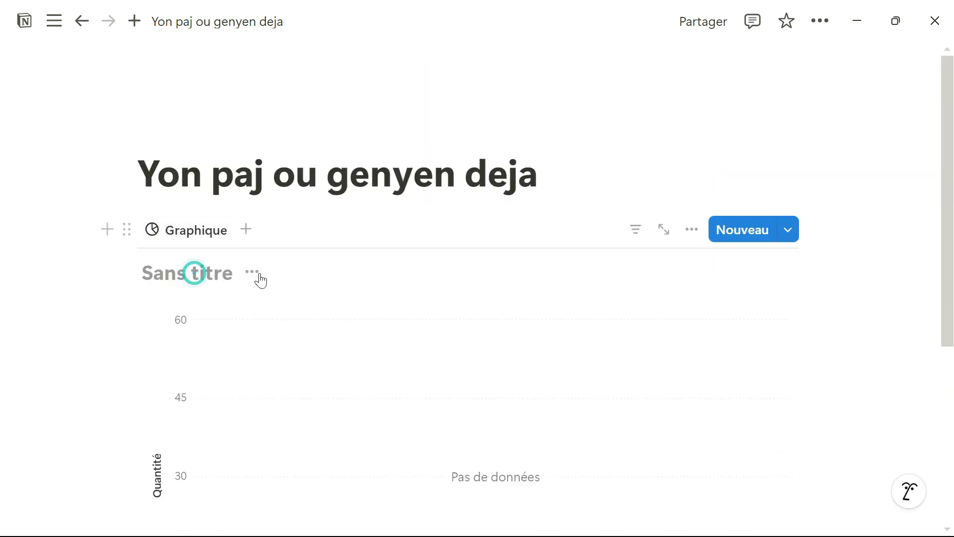